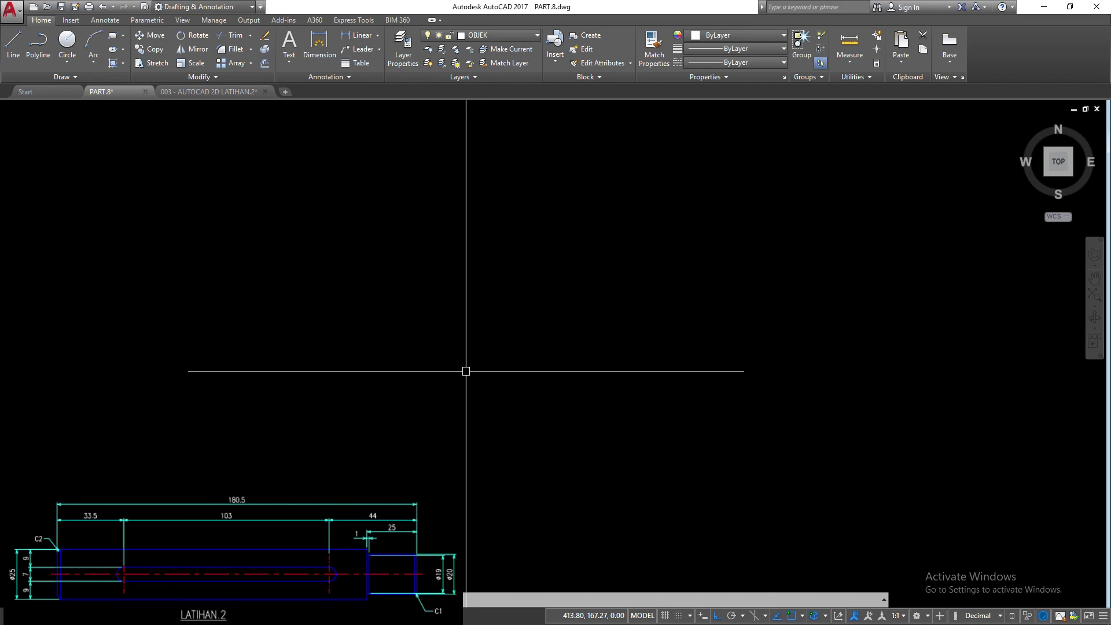
- Draw a 140-unit vertical line for the shaft's left end
key("l")
key("Return")
left_click(481, 231)
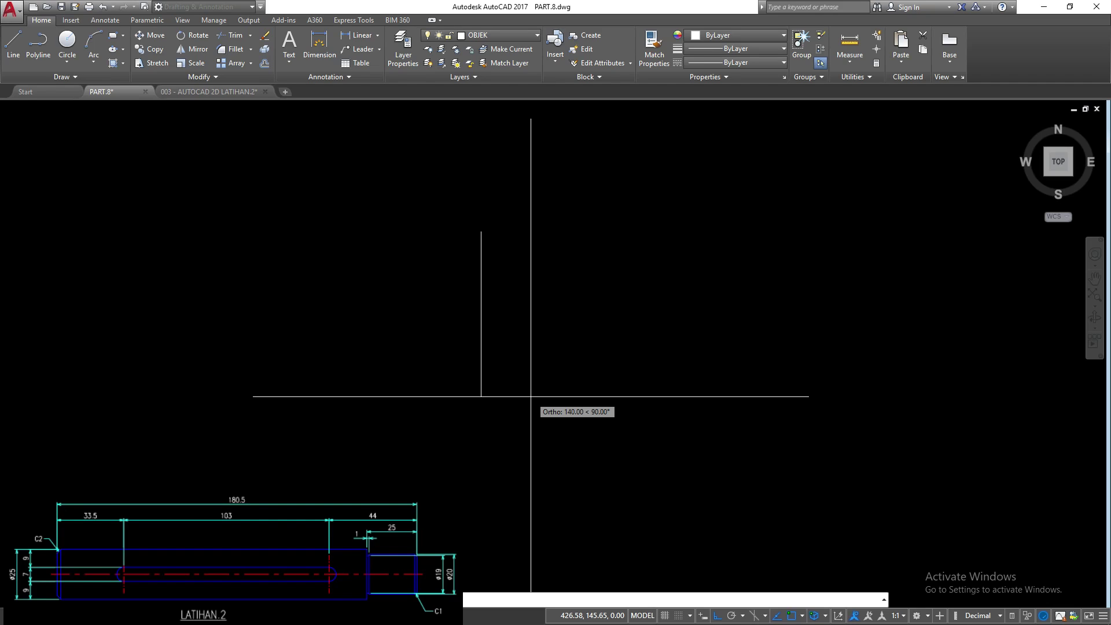
left_click(530, 396)
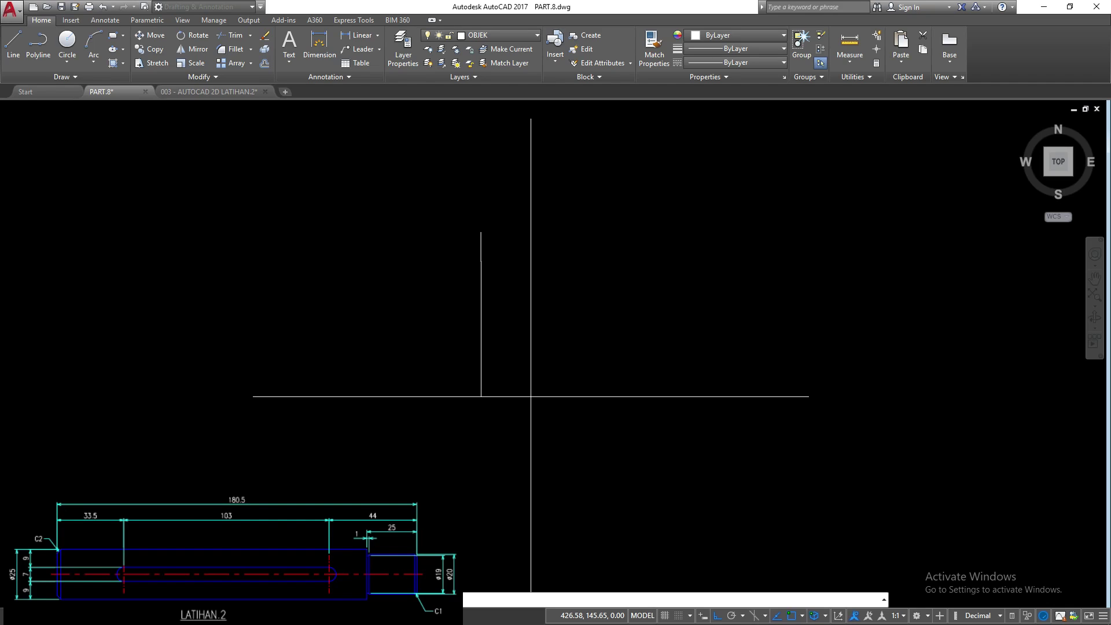
key("Return")
scroll(502, 243, "down", 5)
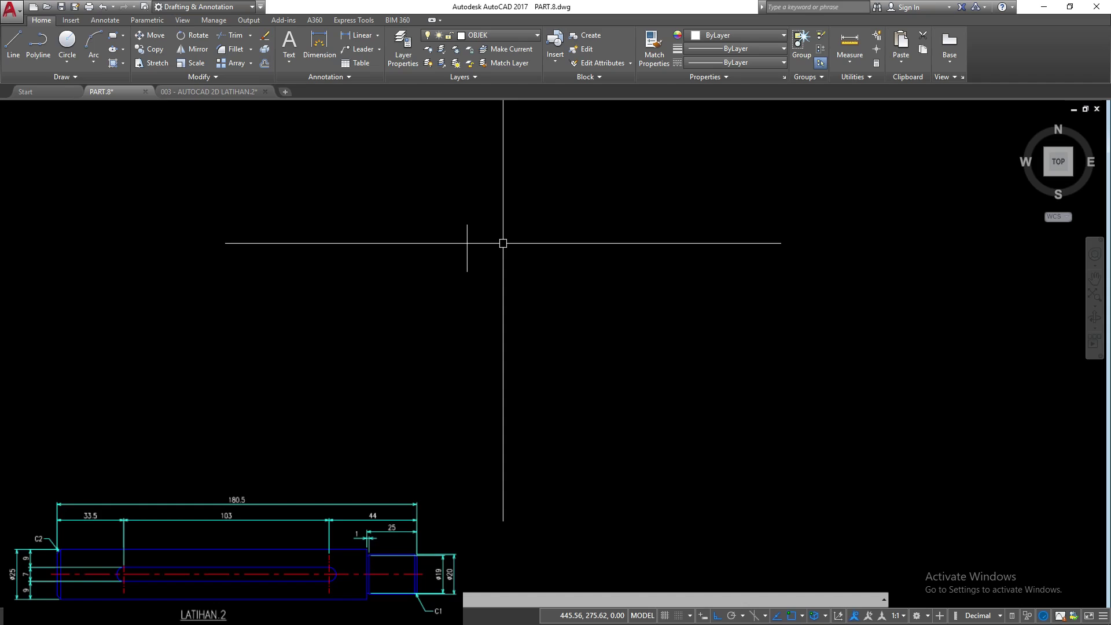
- Offset the vertical line 2 units to the right
type("o")
key("Return")
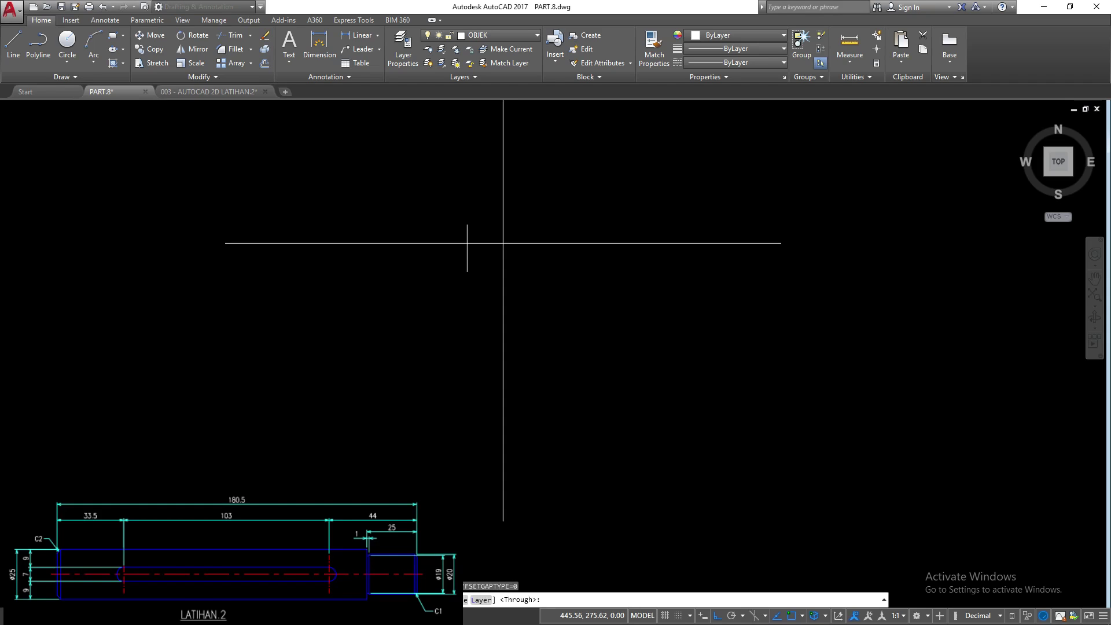
type("2")
key("Return")
left_click(467, 240)
left_click(506, 235)
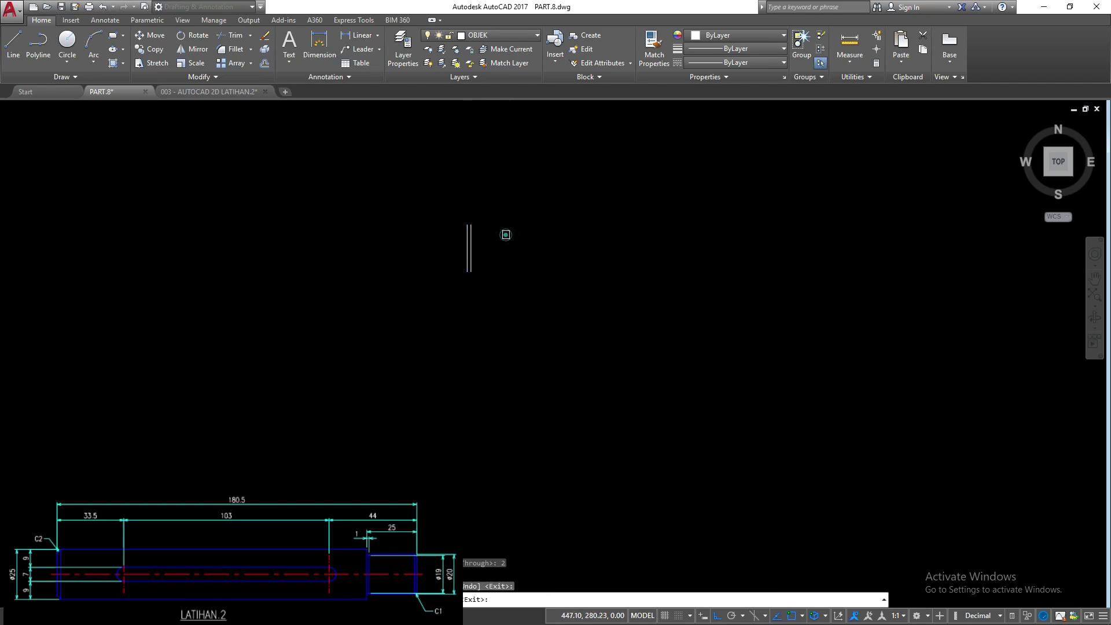
scroll(578, 317, "up", 5)
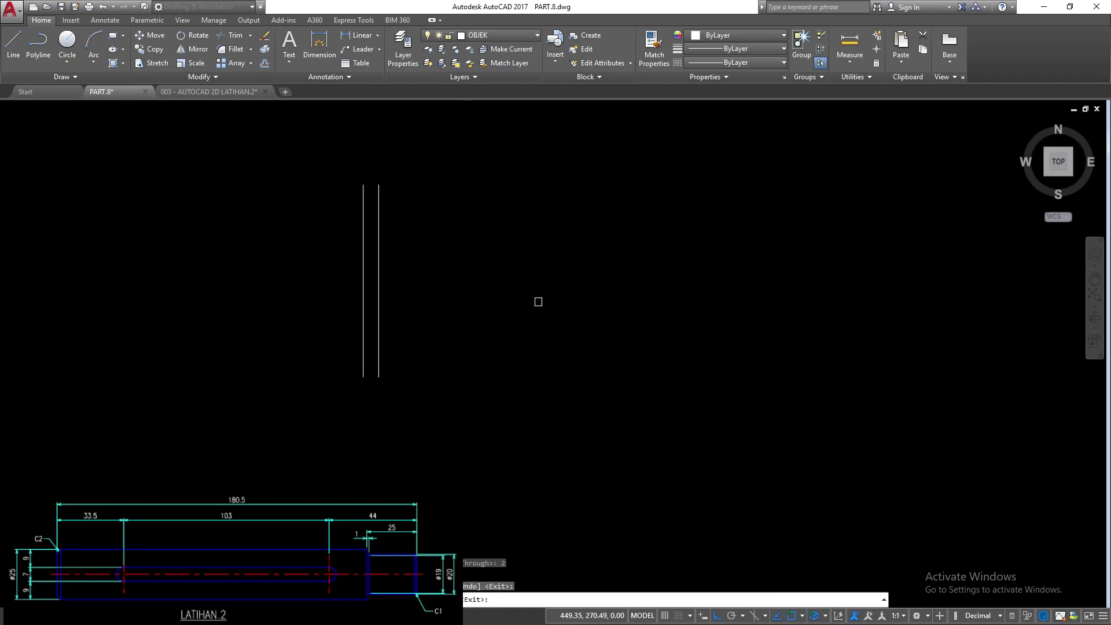
- Offset the right vertical line 33.5 units to the right
key("Return")
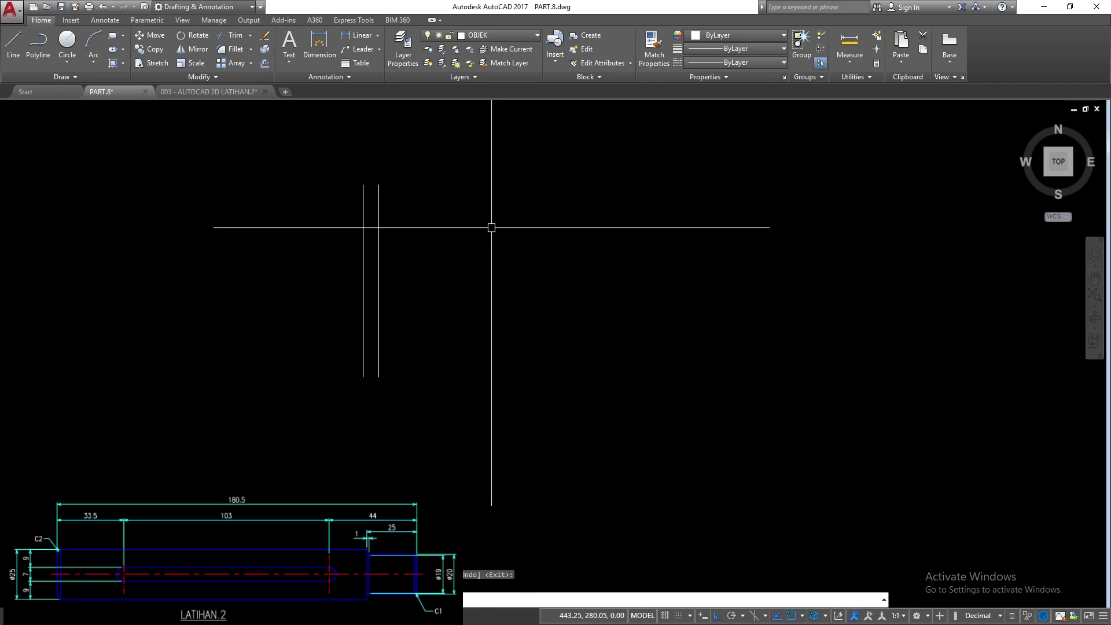
key("Return")
type("33.5")
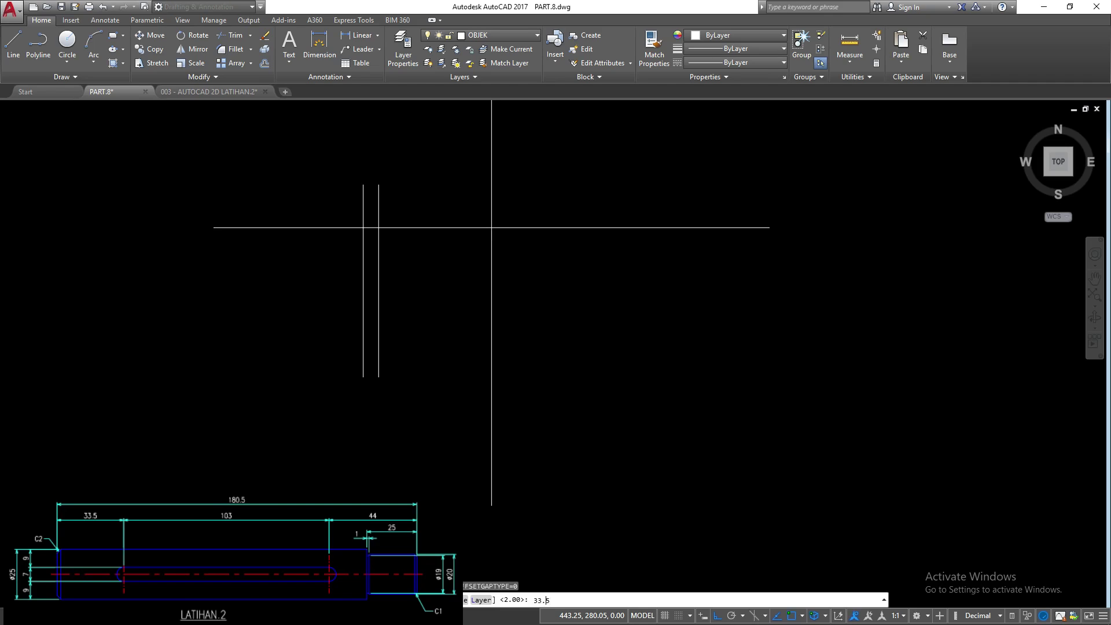
key("Return")
left_click(362, 226)
left_click(652, 249)
key("Return")
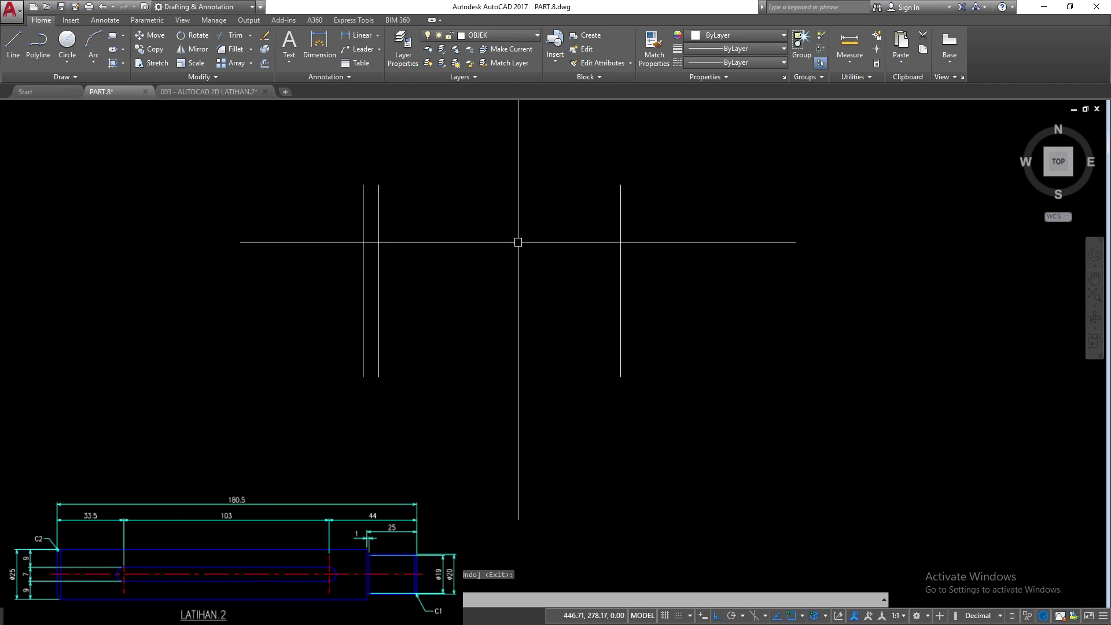
- Add further vertical lines offset 103 and then 44 to the right
key("Return")
type("03")
key("Return")
scroll(382, 160, "down", 4)
left_click(477, 194)
left_click(671, 202)
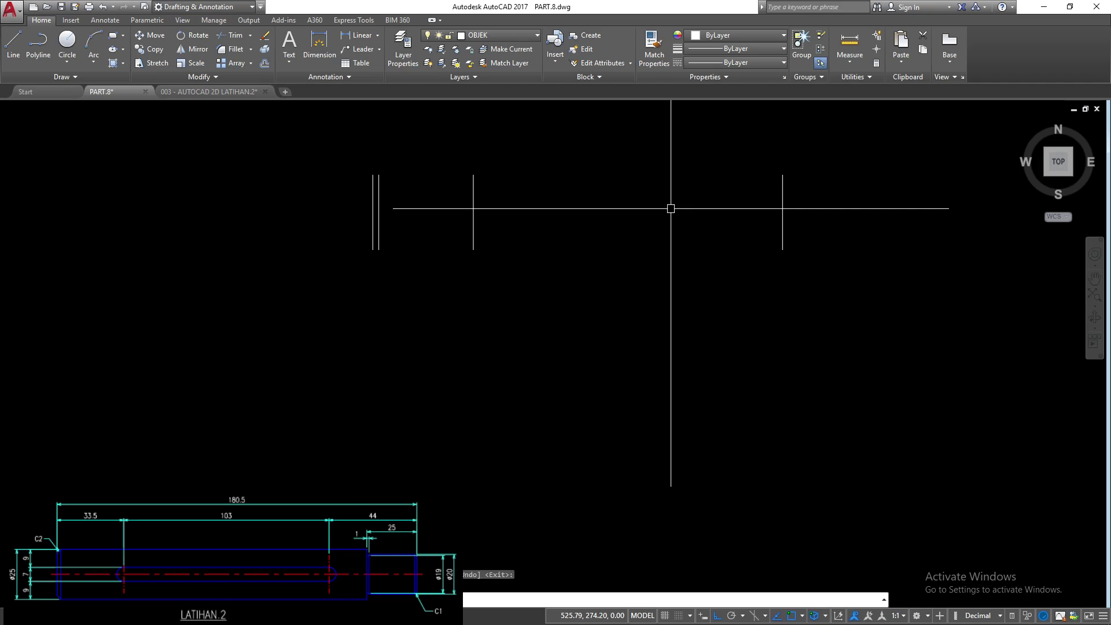
key("Return")
key("Return")
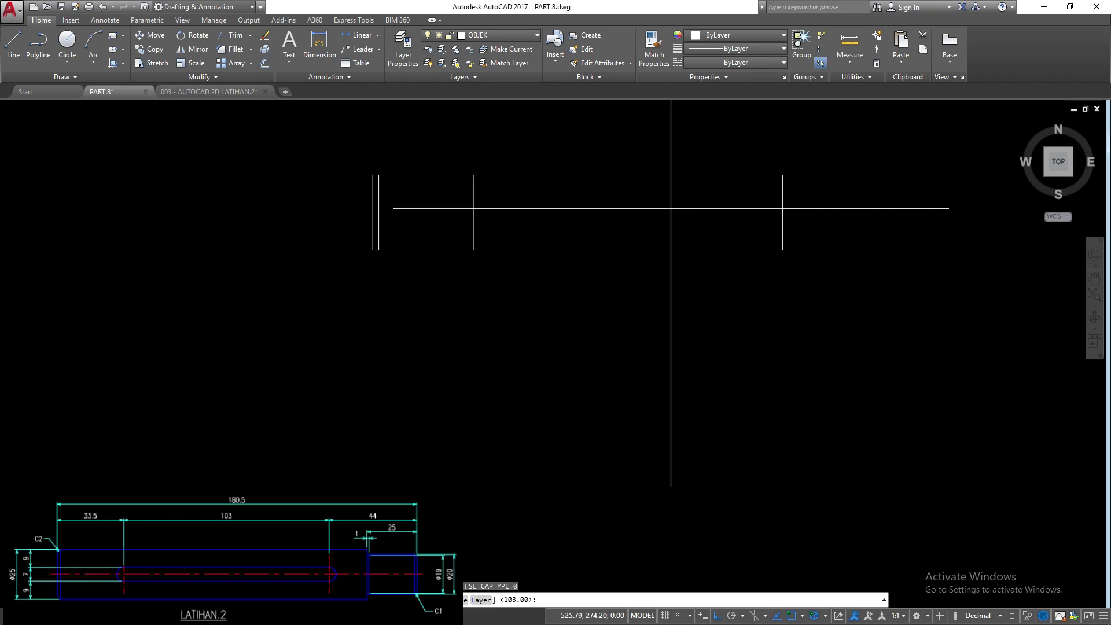
type("4")
key("Return")
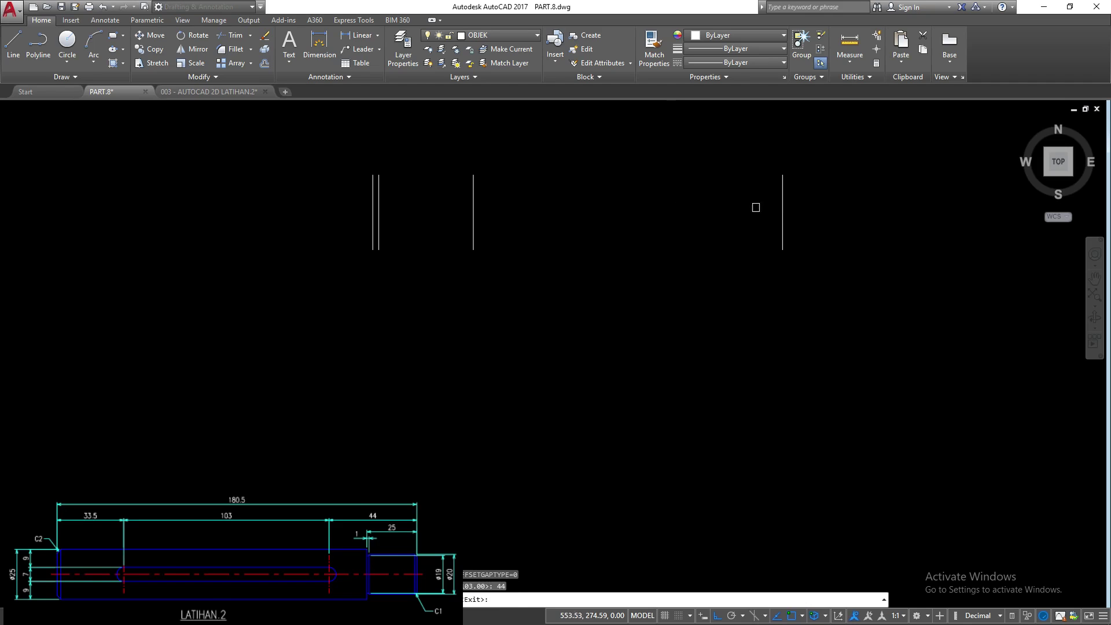
left_click(781, 196)
left_click(846, 199)
key("Return")
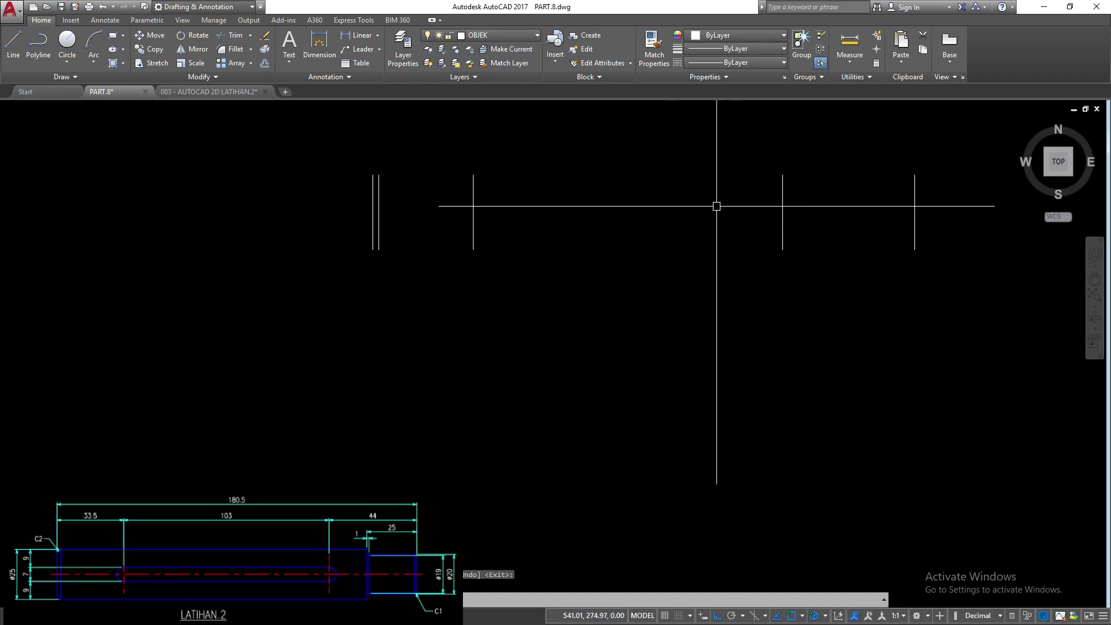
- Offset the rightmost vertical line 25 units back to the left
type("p")
key("Return")
mouse_move(698, 186)
left_mouse_down()
mouse_move(585, 228)
mouse_move(546, 270)
left_mouse_up()
key("Escape")
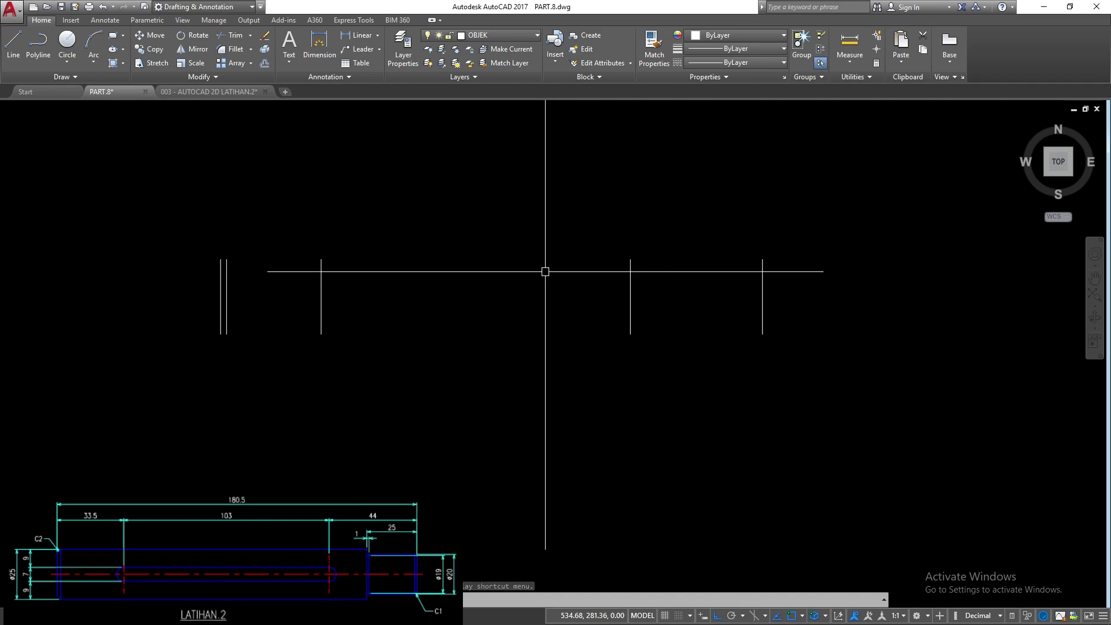
type("o")
key("Return")
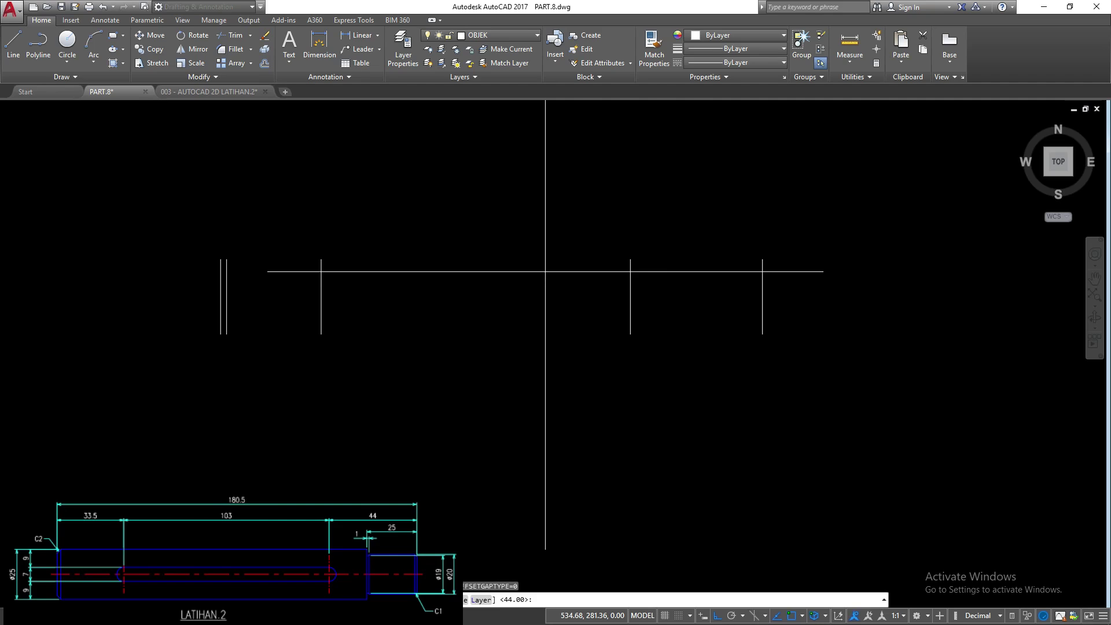
type("25")
key("Return")
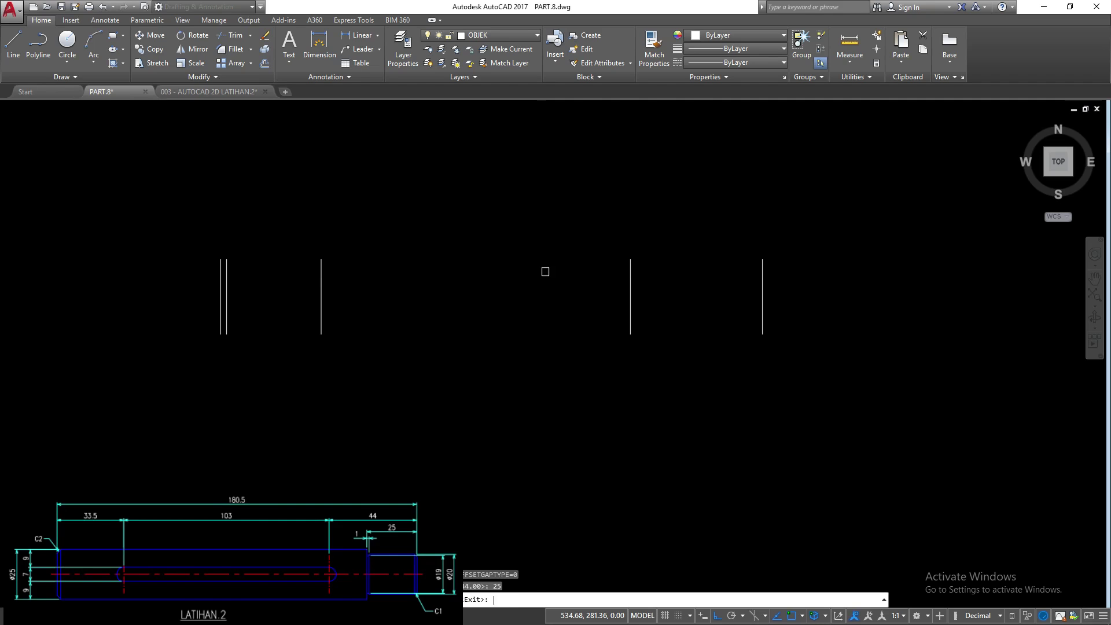
left_click(761, 282)
left_click(679, 288)
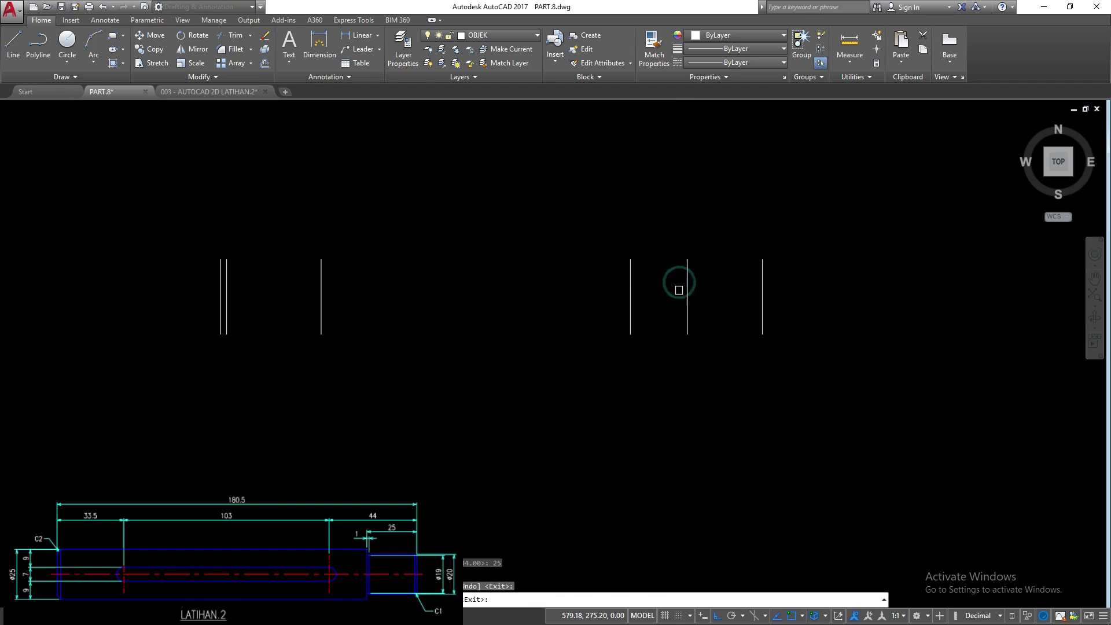
key("Return")
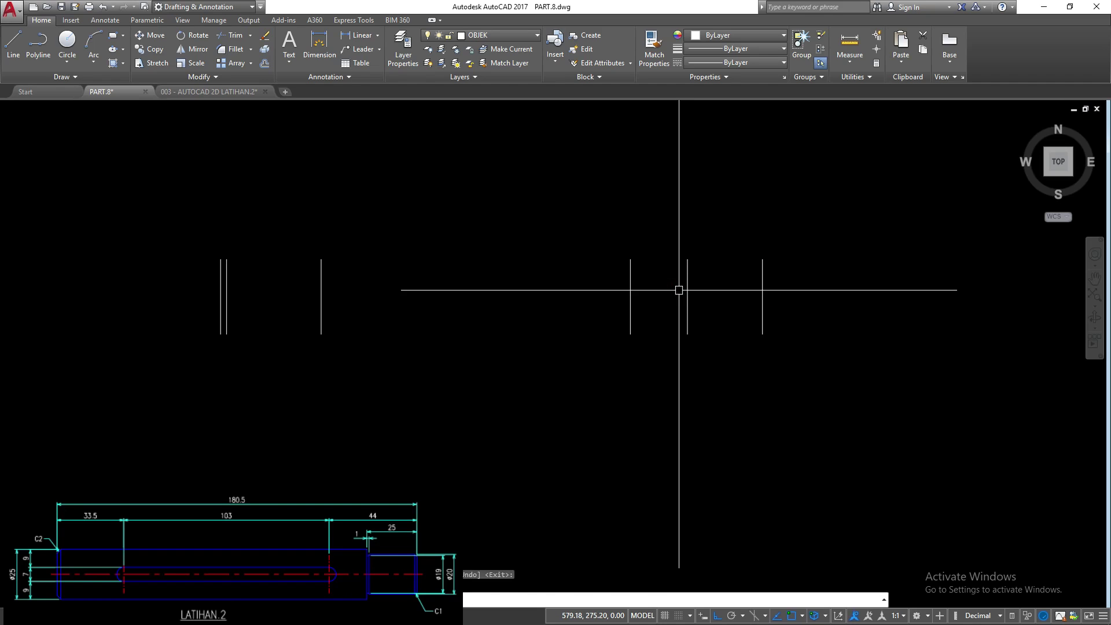
- Offset that 25-back line 1 unit to the right
key("Return")
type("1")
key("Return")
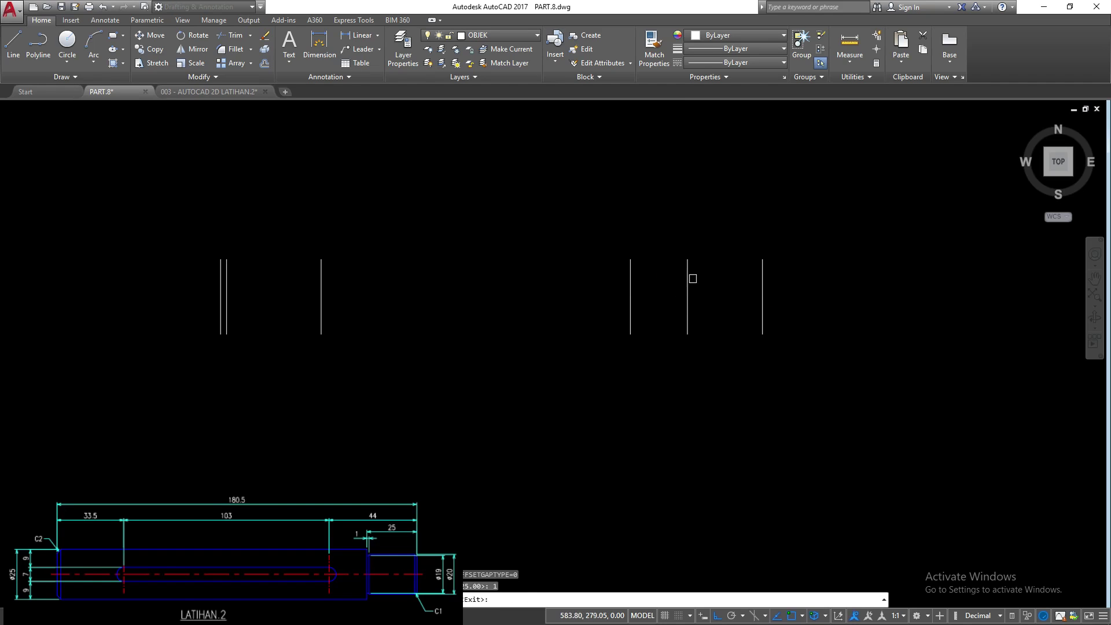
left_click(685, 287)
left_click(717, 300)
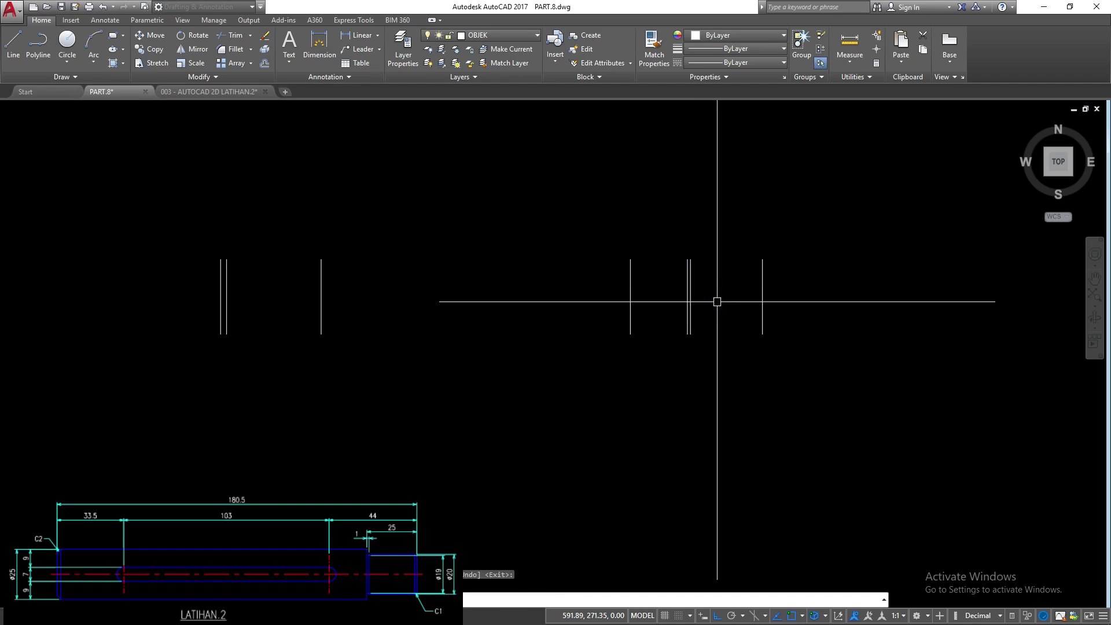
key("Return")
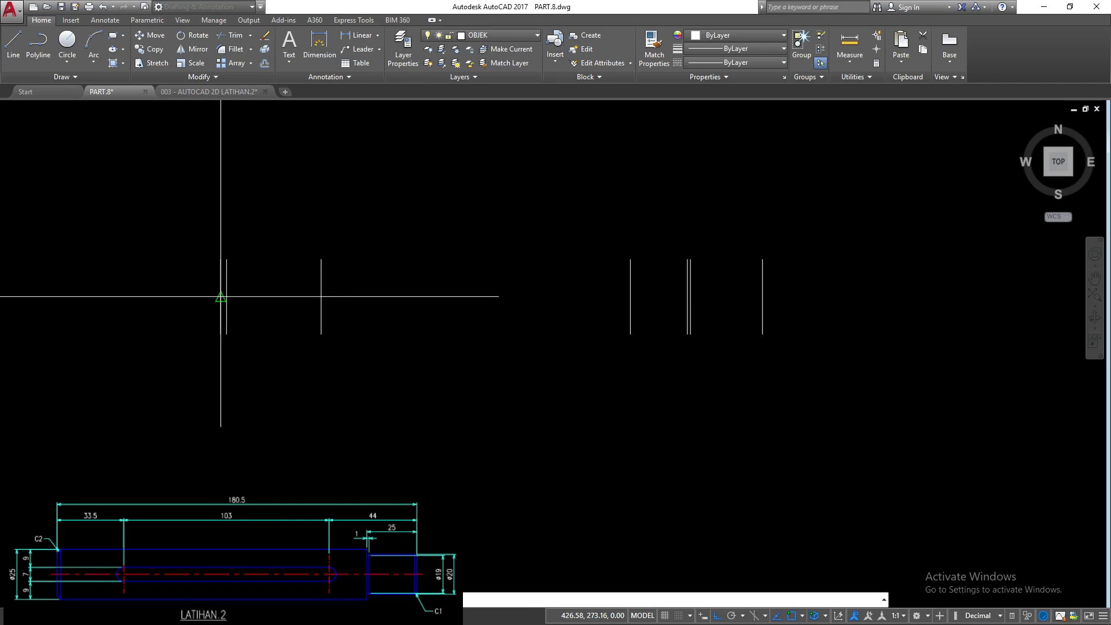
- Draw a horizontal centre line from the left line's midpoint across to the rightmost line
left_click(220, 296)
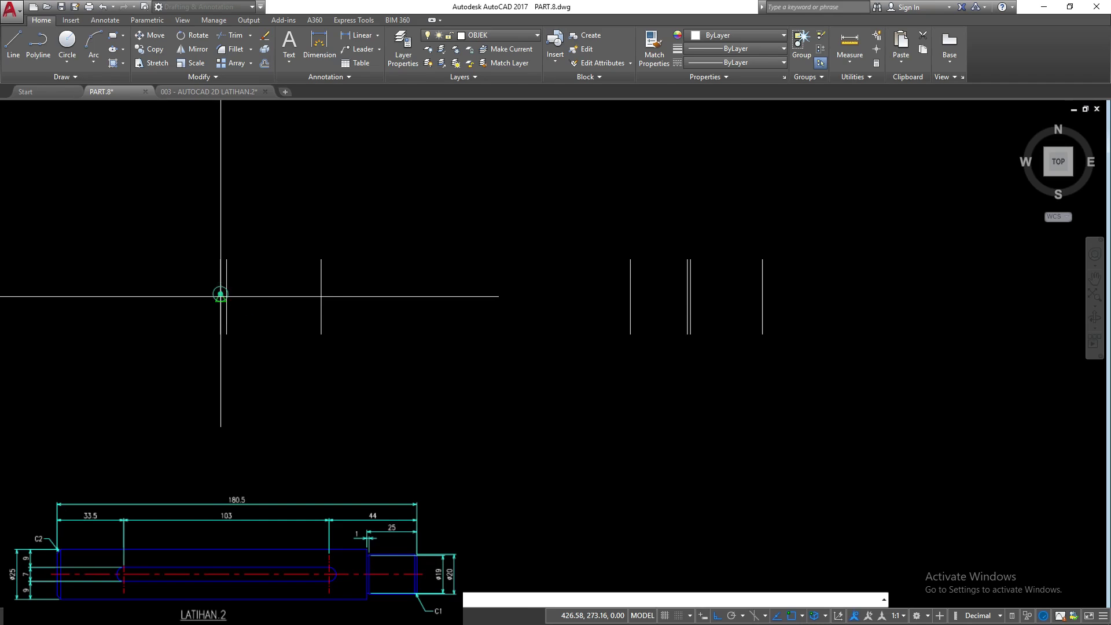
left_click(761, 296)
key("Return")
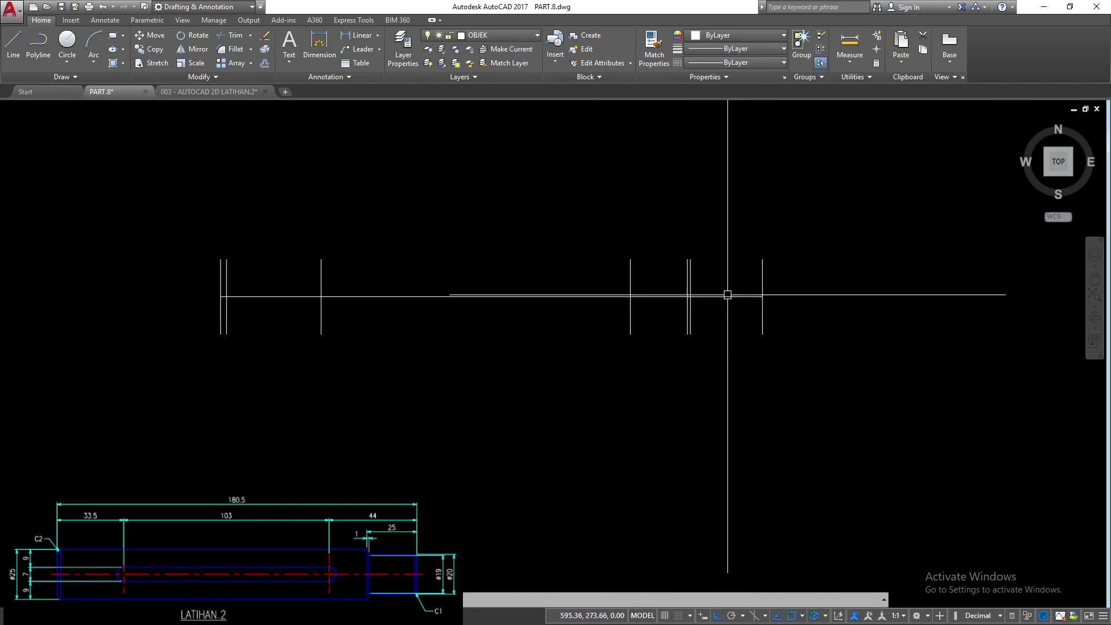
left_click(734, 295)
left_click(761, 297)
left_click(221, 296)
key("Escape")
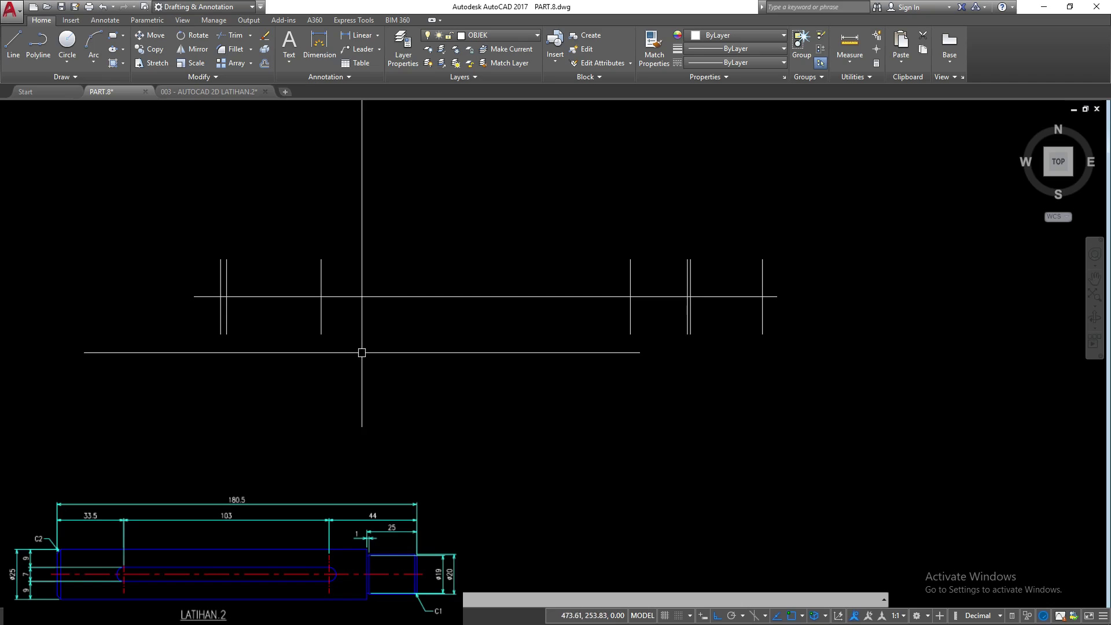
left_click_drag(397, 293, 423, 247)
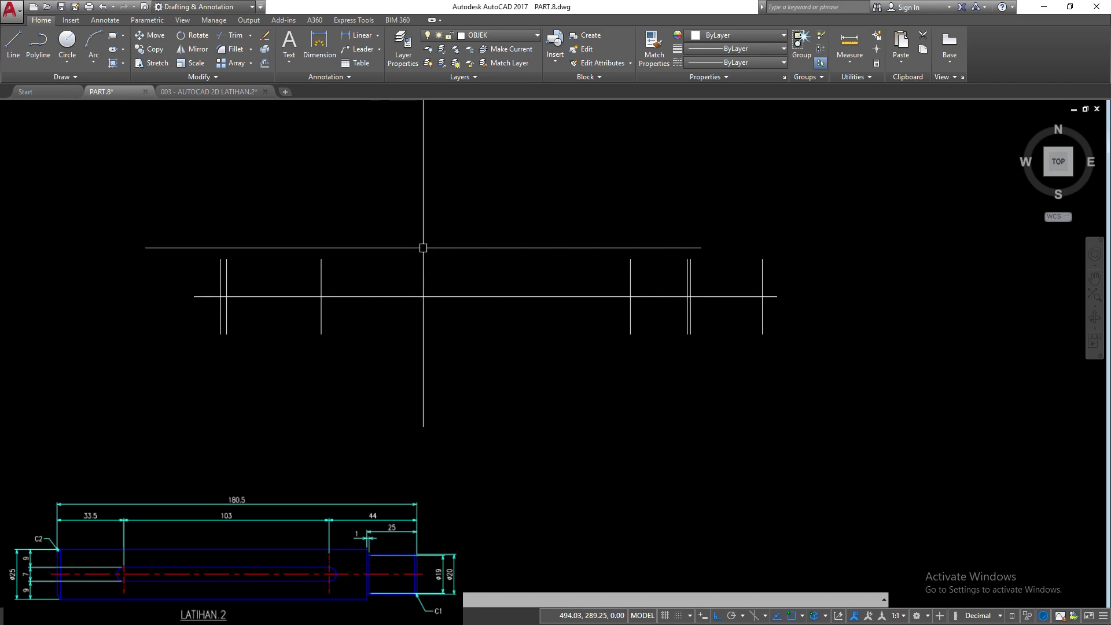
- Offset the centre line 25/2 (12.5) both above and below
type("o")
key("Return")
type("25/2")
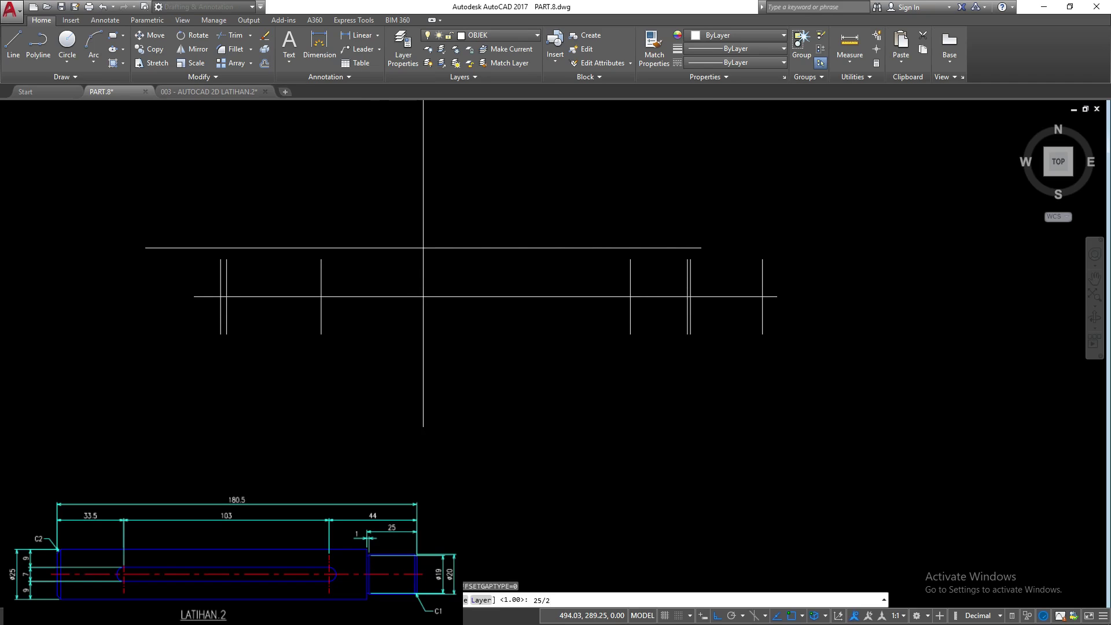
key("Return")
left_click(409, 296)
left_click(404, 248)
left_click(399, 297)
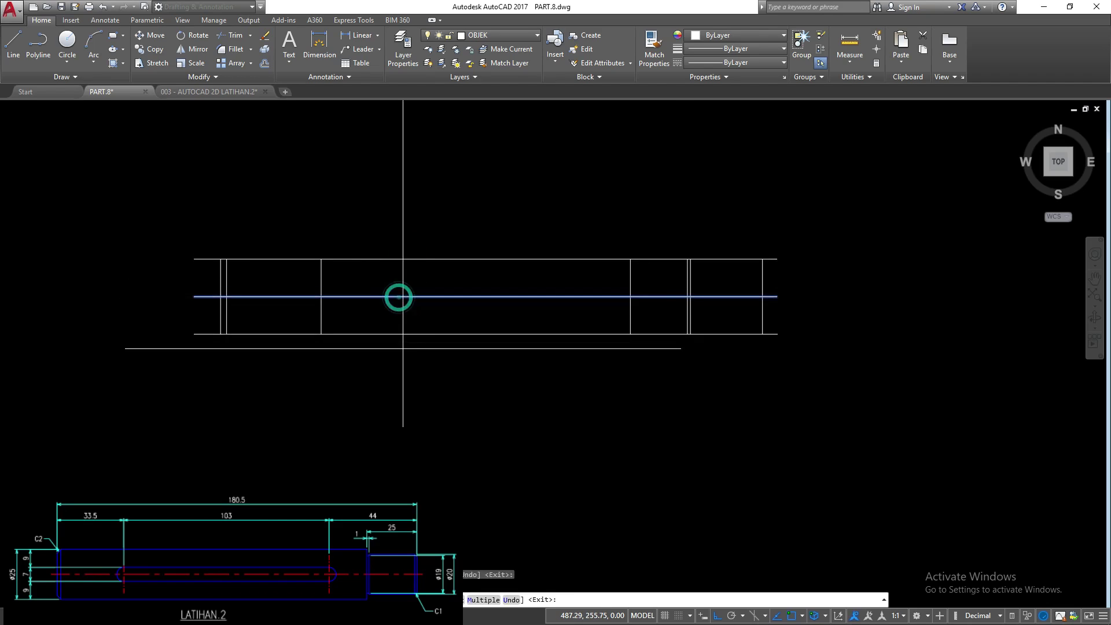
key("Return")
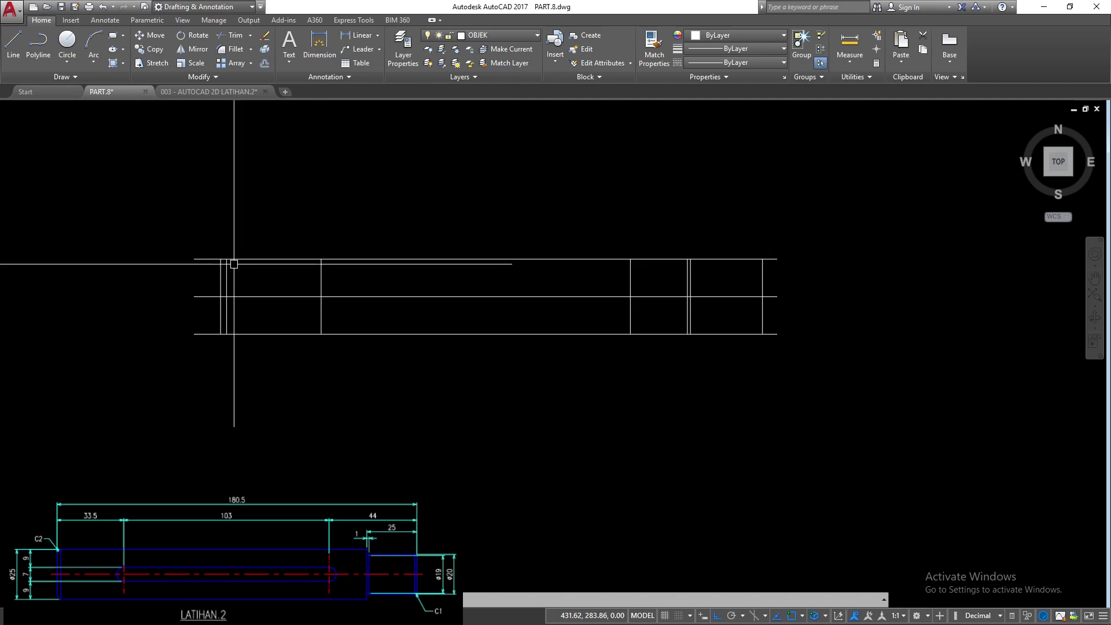
- Fillet the left end line to the top and bottom edges to close the corners
type("f")
key("Return")
left_click(220, 263)
key("Return")
left_click(220, 321)
left_click(249, 334)
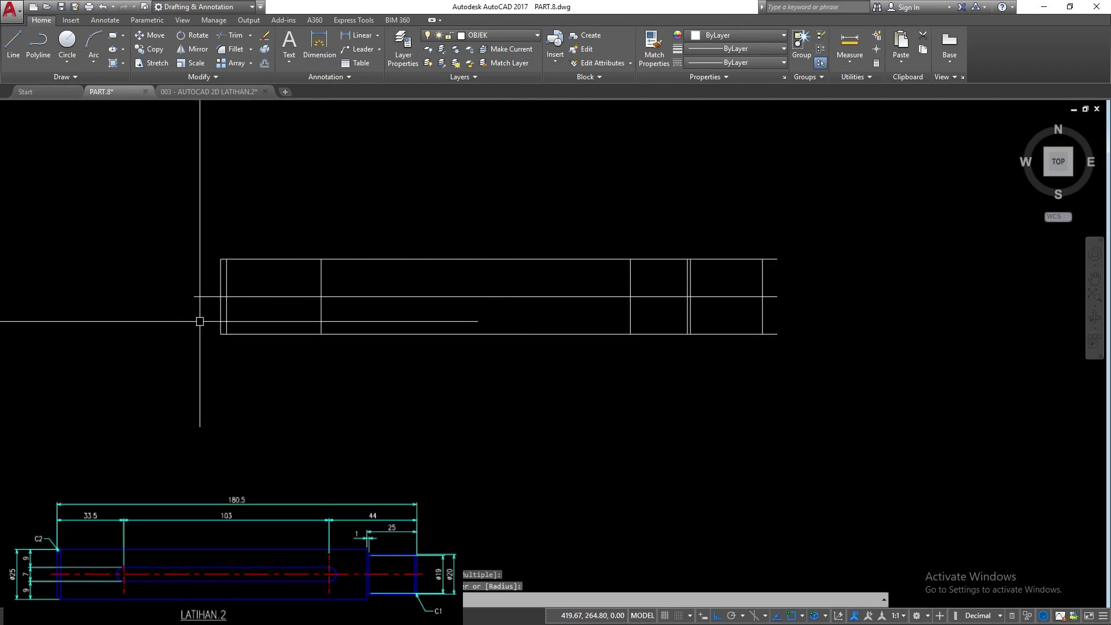
scroll(212, 311, "up", 2)
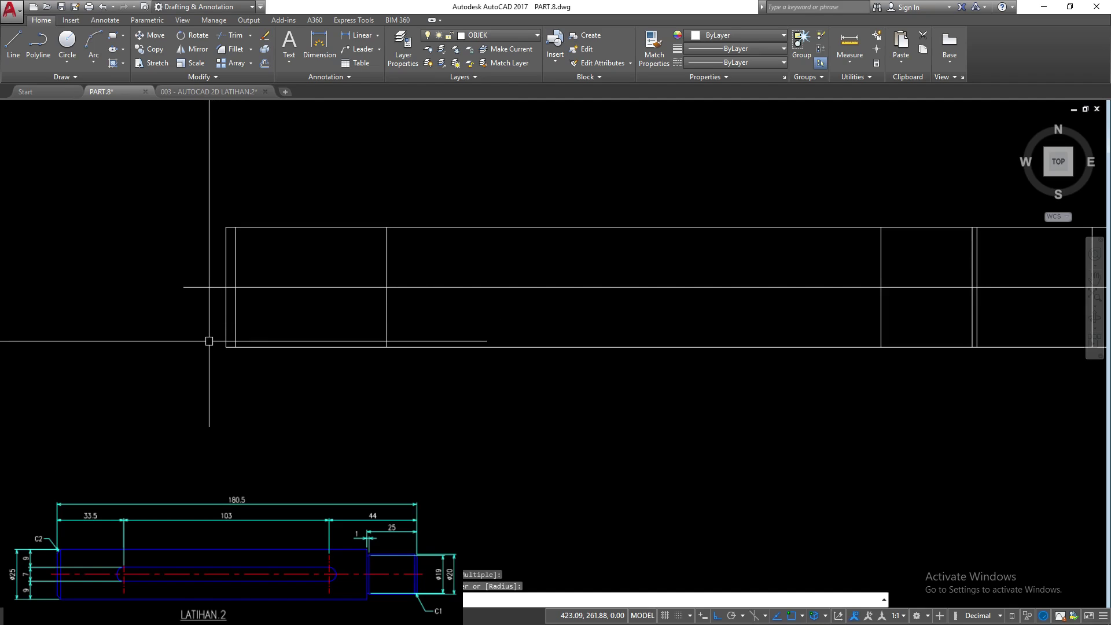
- Chamfer the top-left and bottom-left corners with distance 2
type("cha")
key("Return")
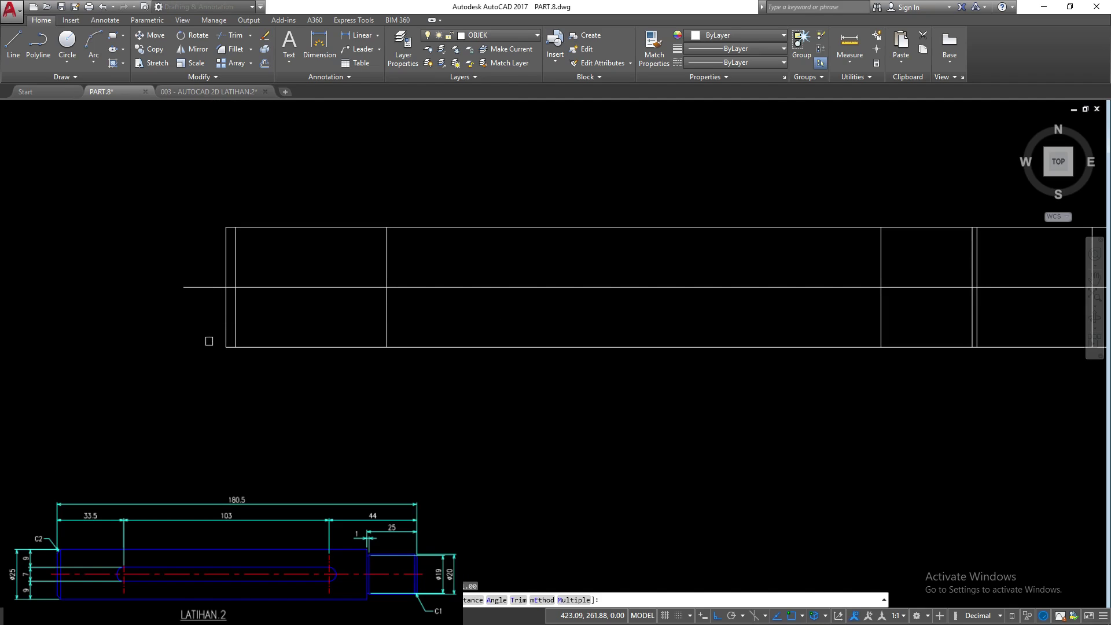
key("Return")
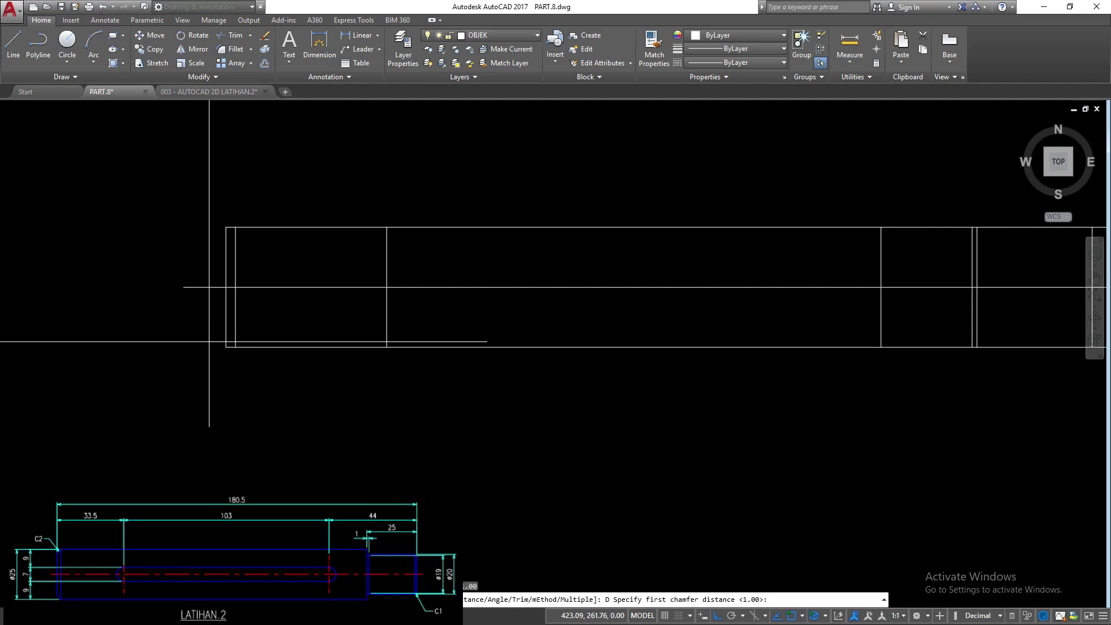
type("32")
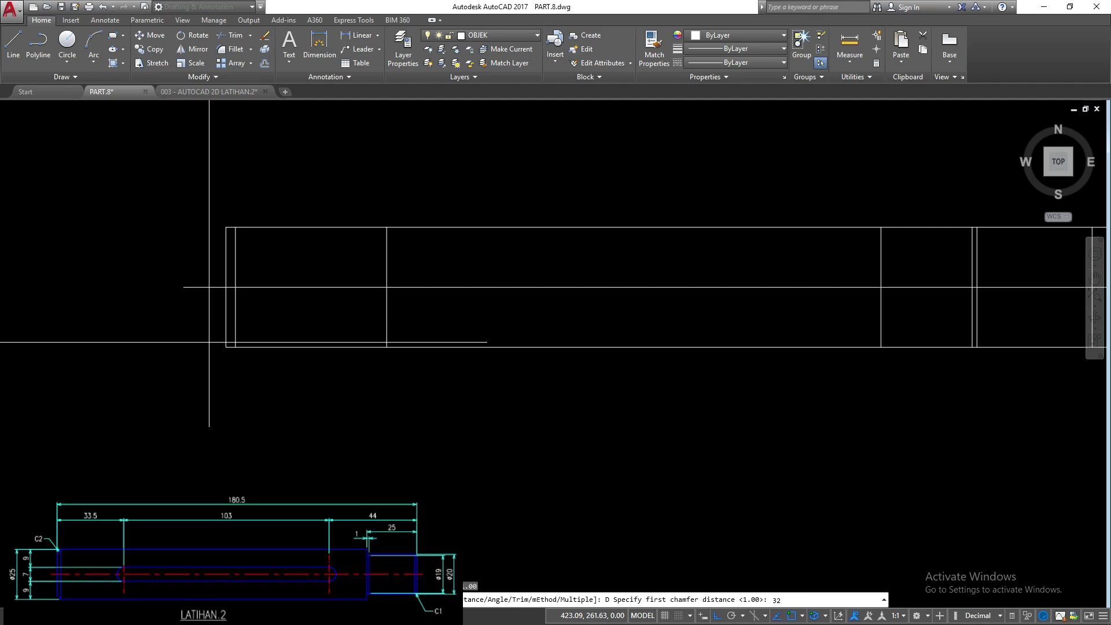
type("2")
key("Return")
key("Return")
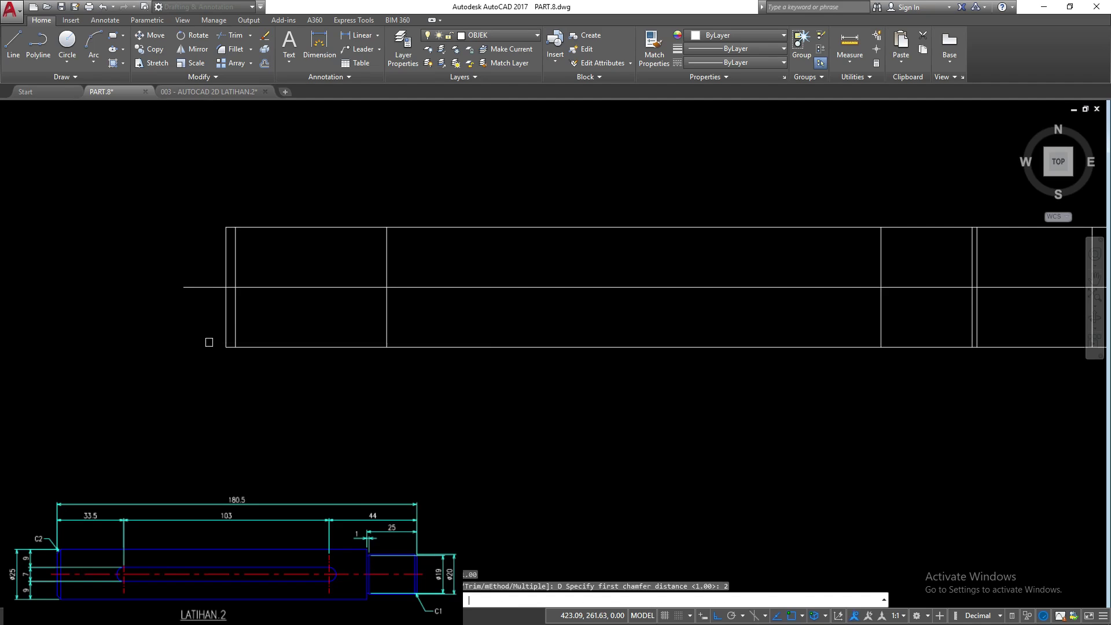
left_click(226, 248)
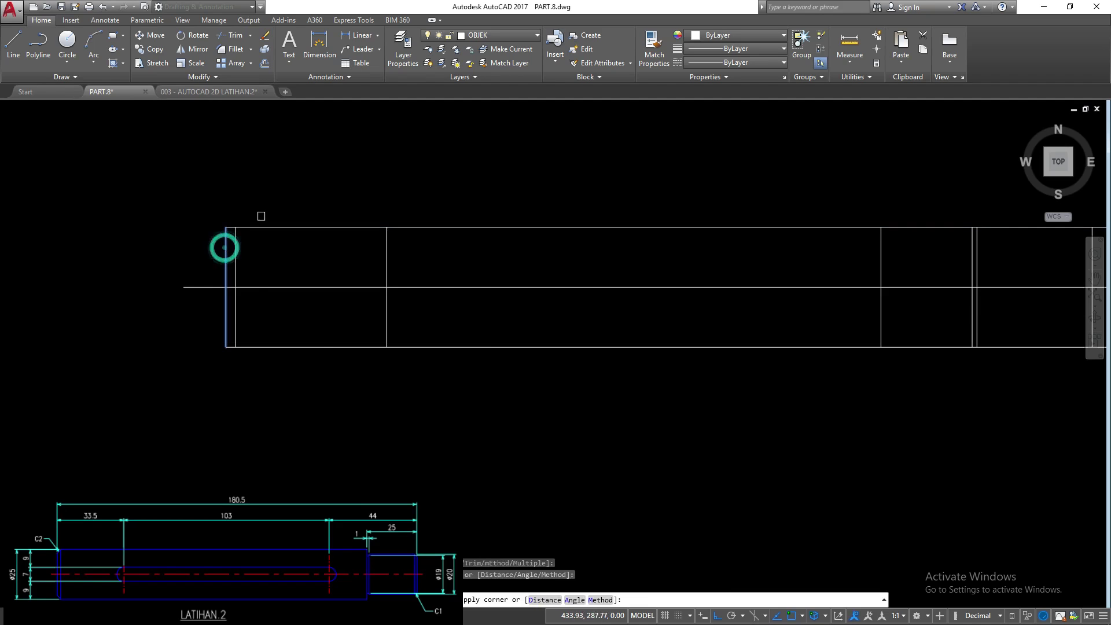
left_click(250, 227)
key("Return")
left_click(225, 322)
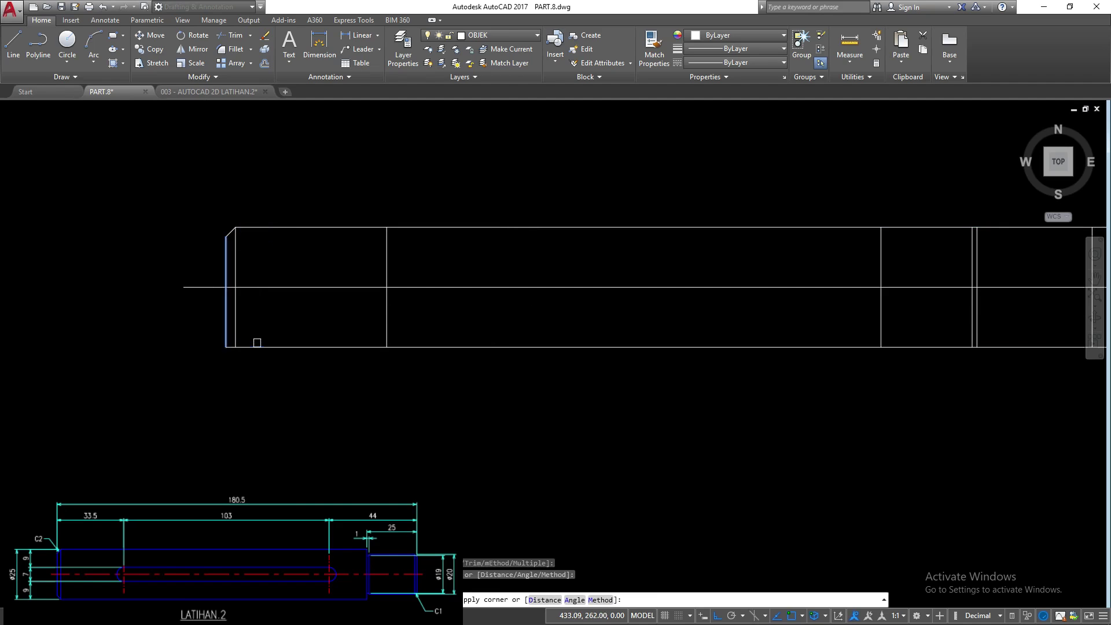
left_click(255, 347)
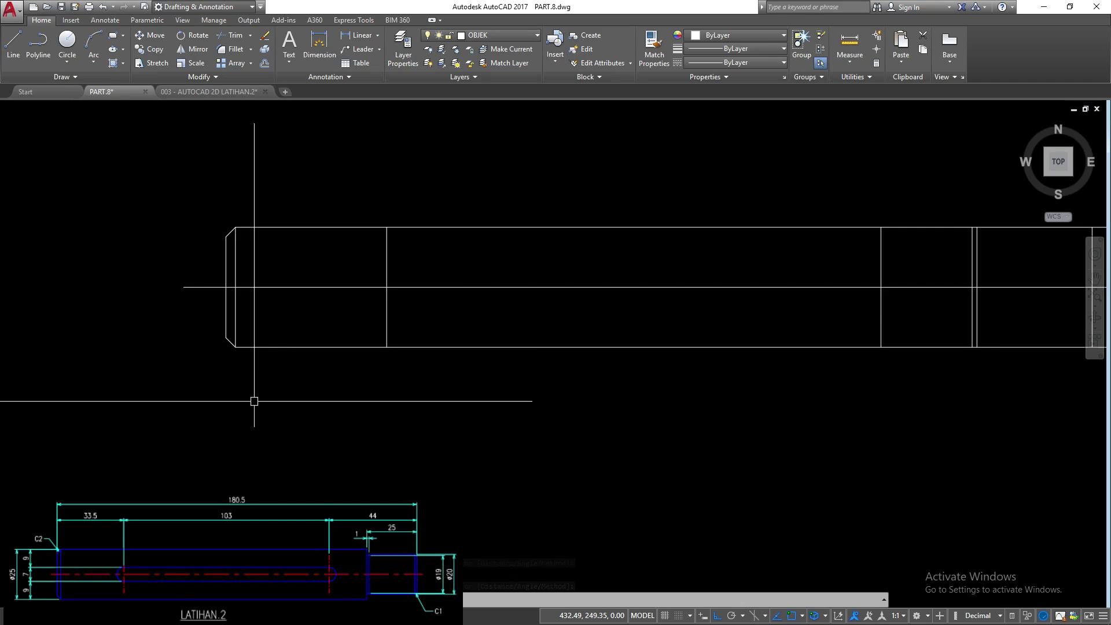
- Offset the centre line 3.5 above and 3.5 below for the keyway
type("o")
key("Return")
type("3.5")
key("Return")
left_click(479, 287)
left_click(477, 276)
left_click(468, 287)
left_click(464, 312)
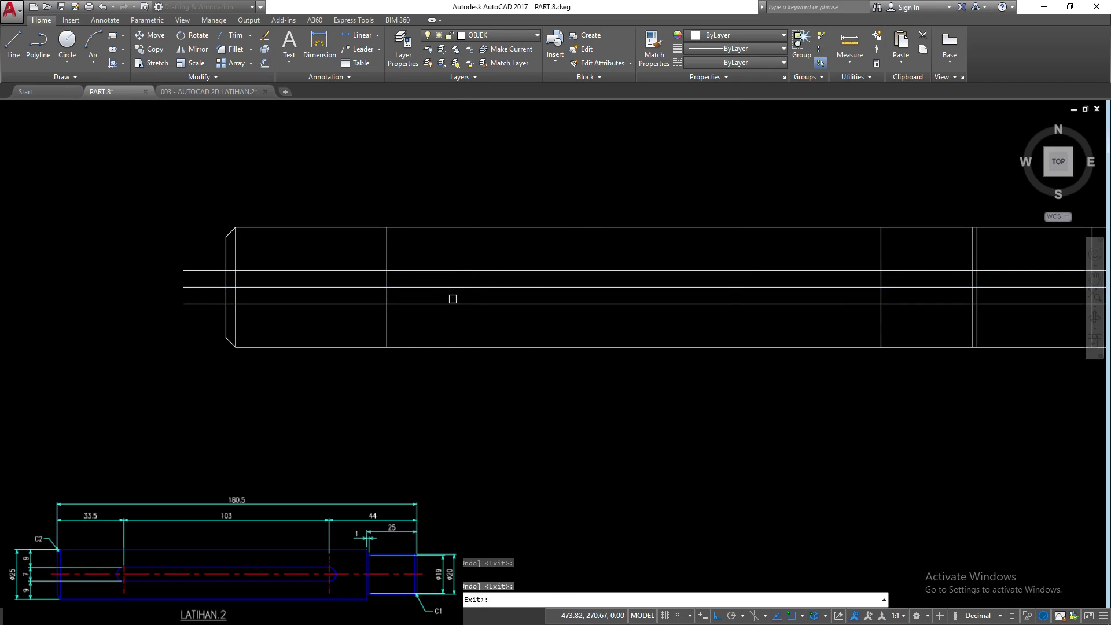
key("Return")
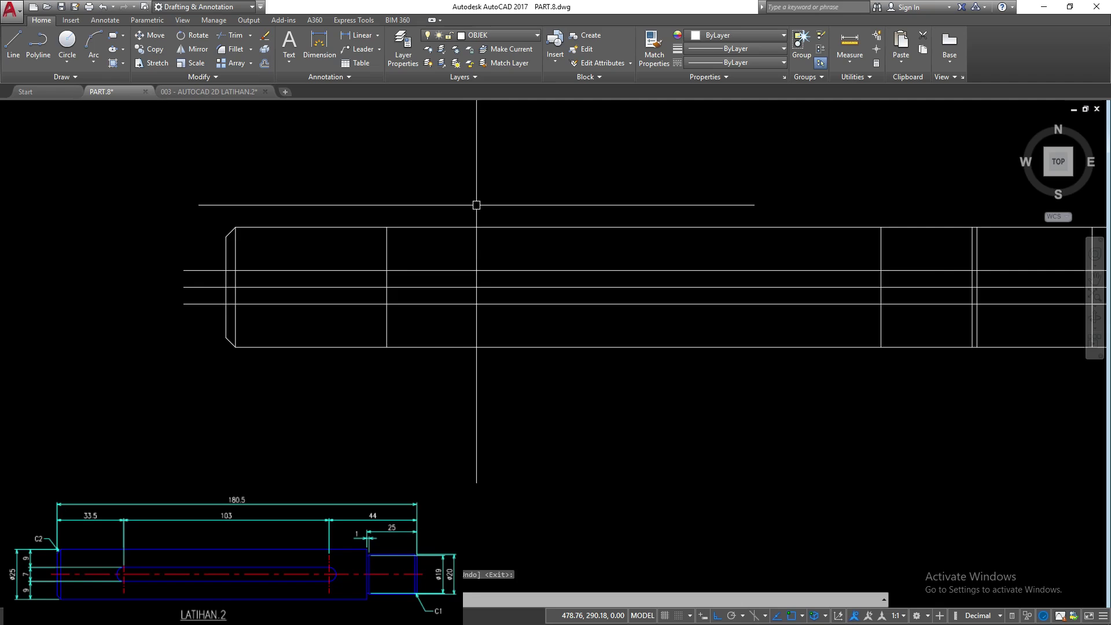
- Trim both keyway lines' left ends at the shoulder line and start filleting their left end
left_click(401, 251)
left_click(364, 259)
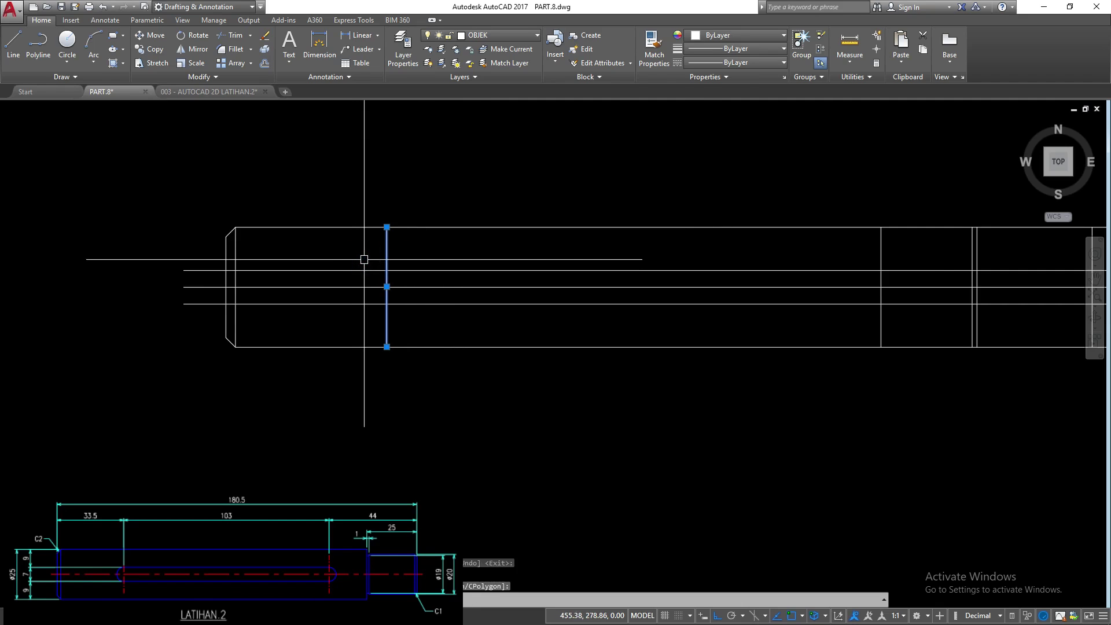
left_click(360, 265)
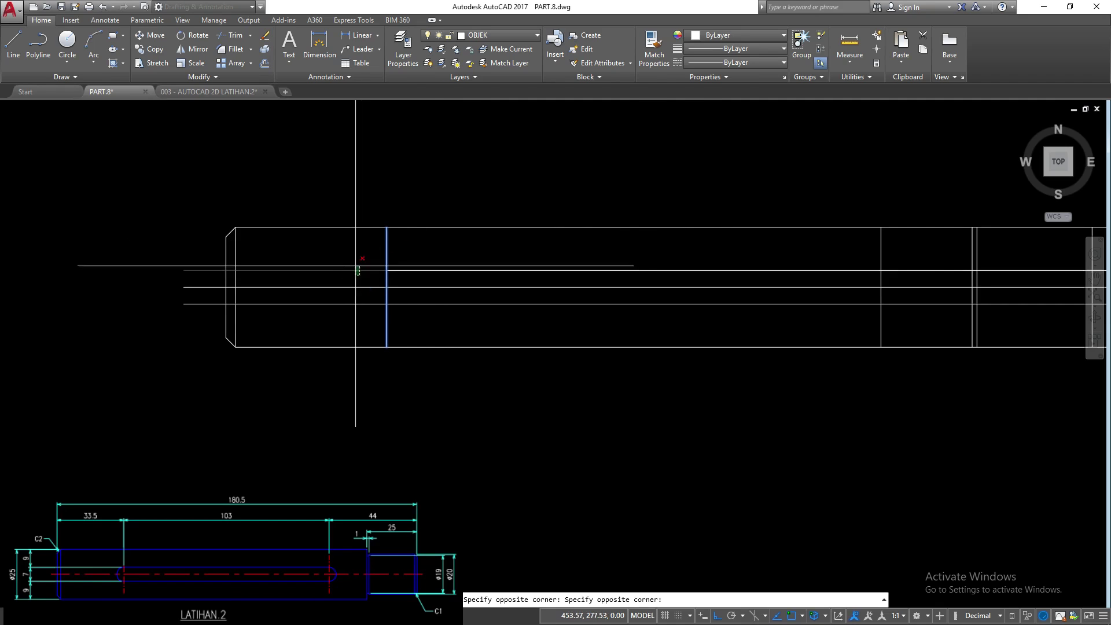
left_click(358, 270)
left_click(358, 305)
key("Return")
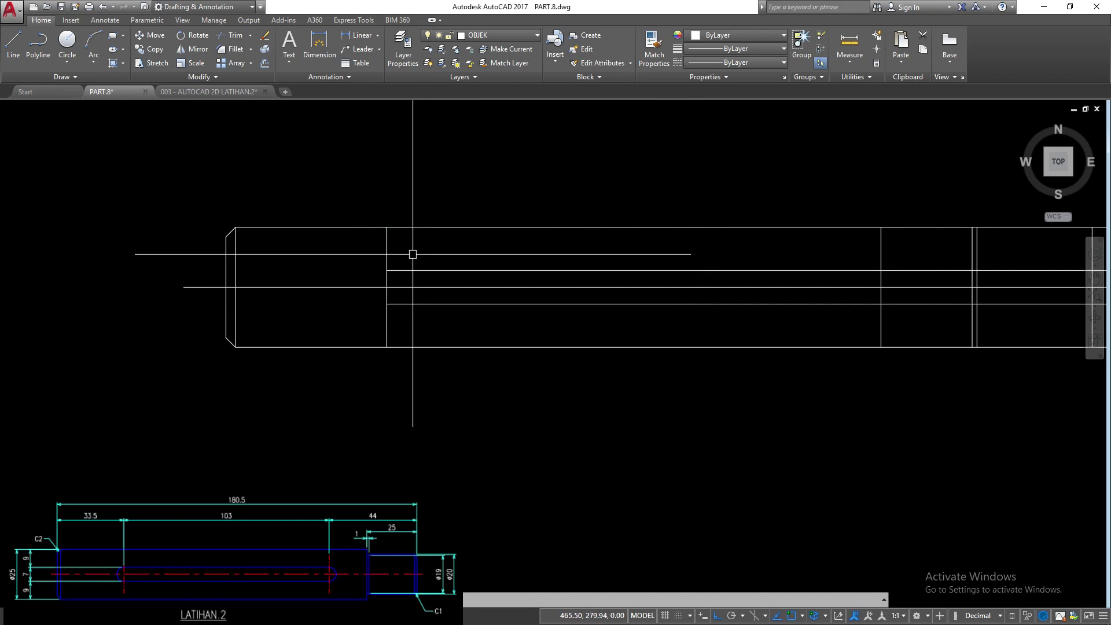
type("f")
key("Return")
left_click(399, 271)
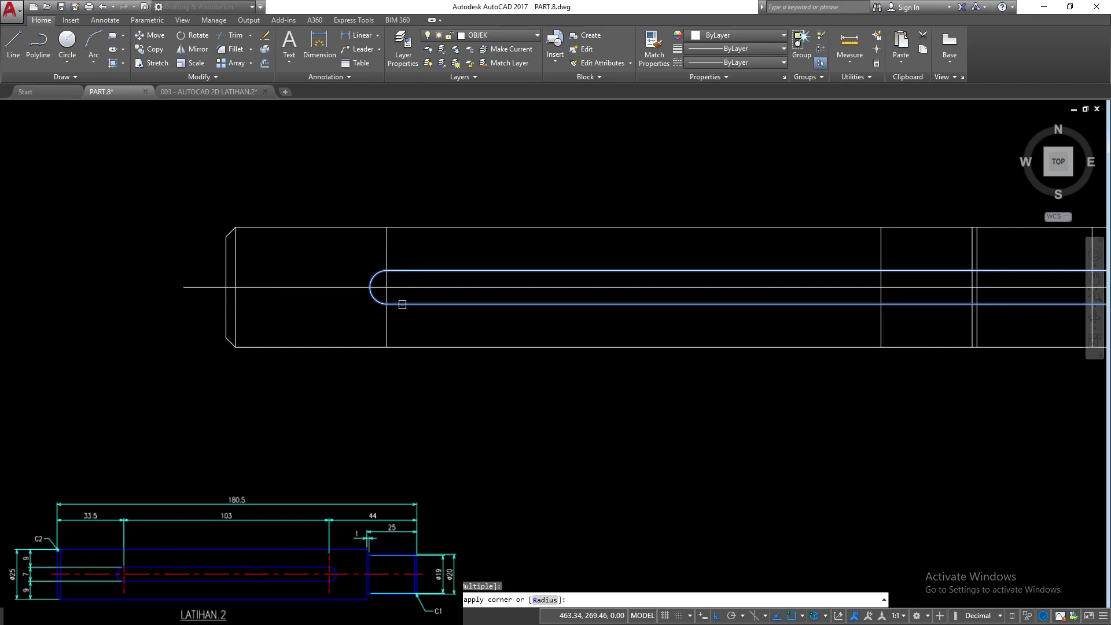
- Finish rounding the keyway's left end onto the lower slot line
left_click(402, 304)
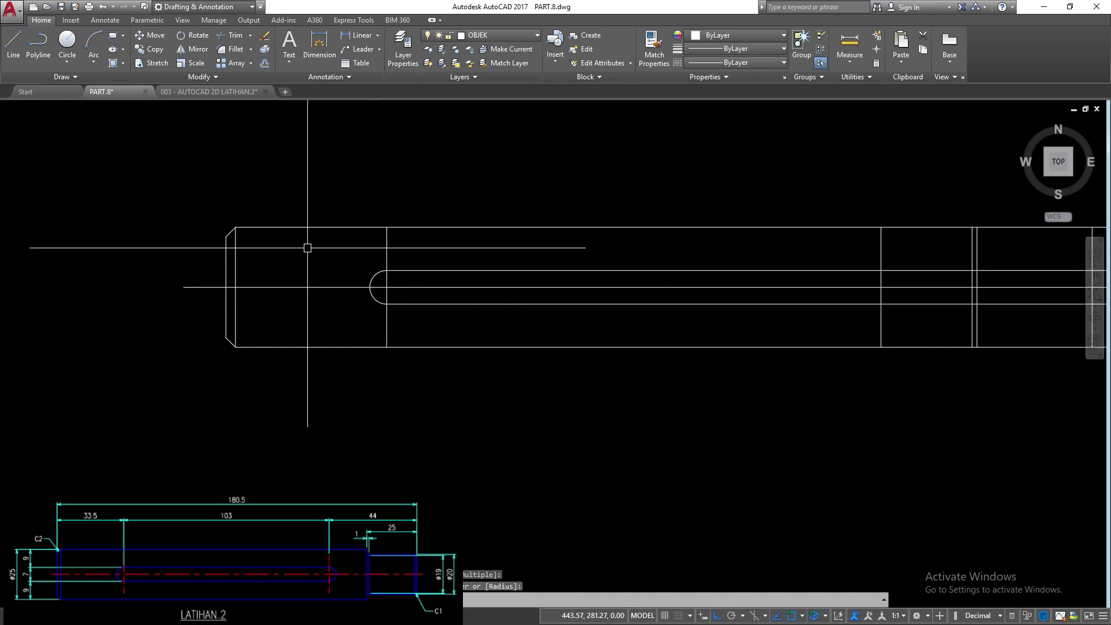
scroll(307, 247, "down", 2)
scroll(646, 263, "up", 2)
scroll(660, 231, "up", 2)
- Trim both keyway lines at the right vertical line
left_click(702, 236)
scroll(660, 234, "down", 2)
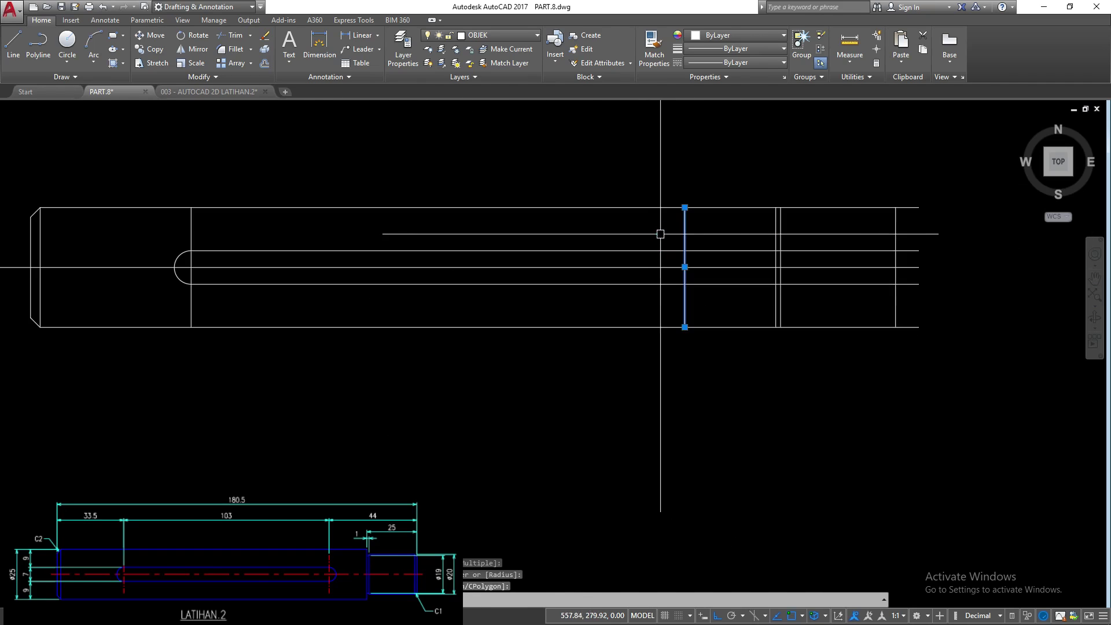
type("tr")
key("Return")
left_click(702, 250)
left_click(711, 283)
key("Return")
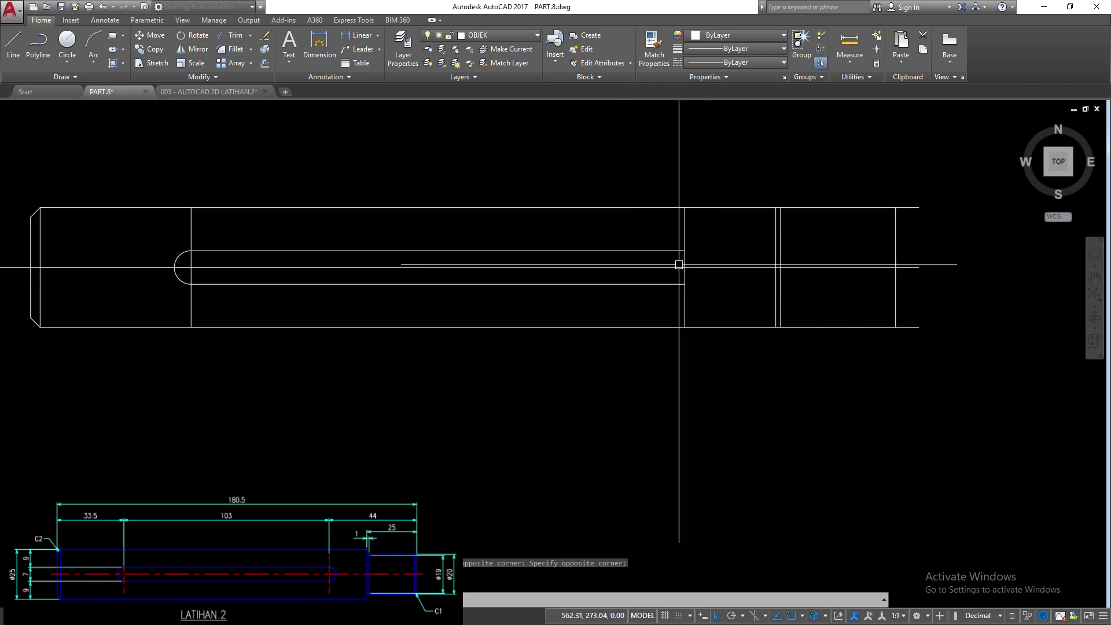
- Fillet the upper and lower keyway lines to round the slot's right end
type("f")
key("Return")
left_click(666, 284)
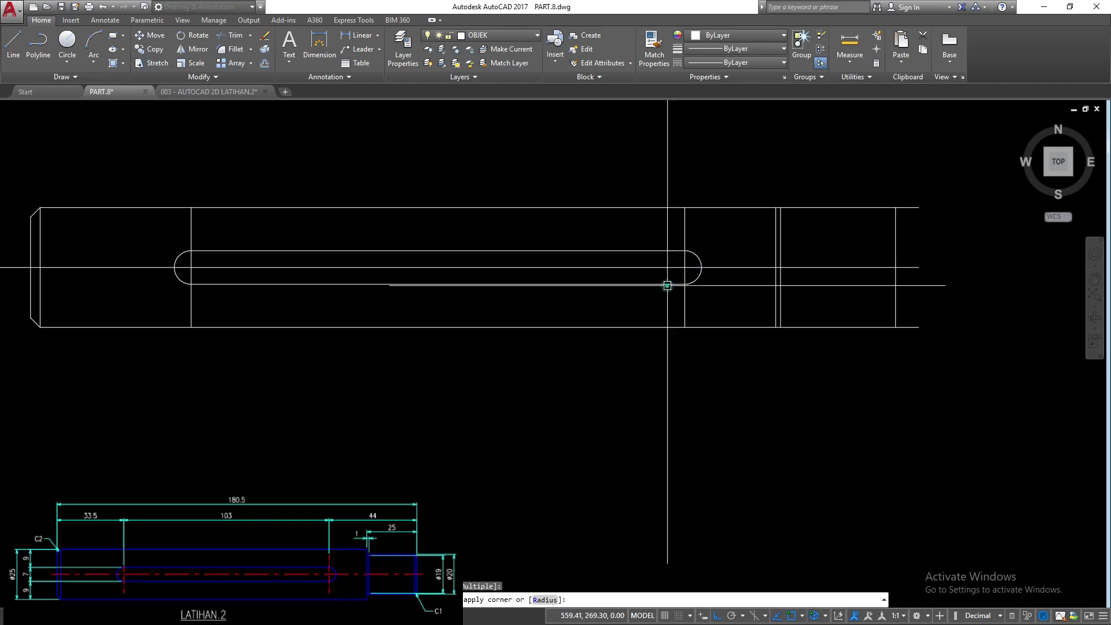
key("Return")
key("Escape")
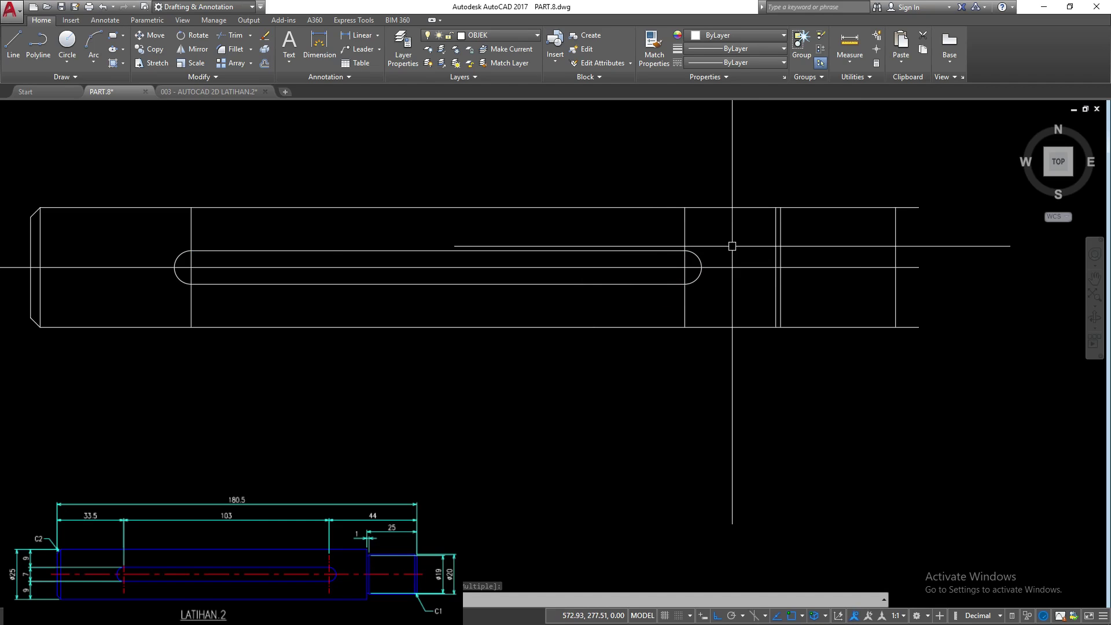
- Offset the centre line 10 above and below to form the right section's edges
left_click(856, 264)
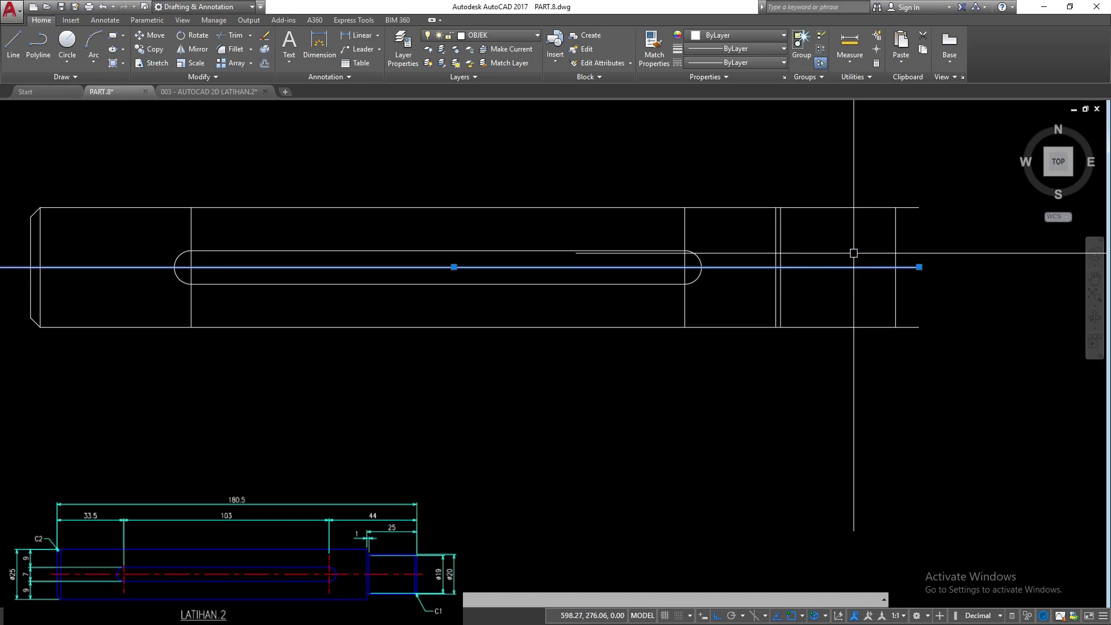
type("o")
key("Return")
type("10")
key("Return")
left_click(852, 266)
left_click(852, 252)
left_click(847, 290)
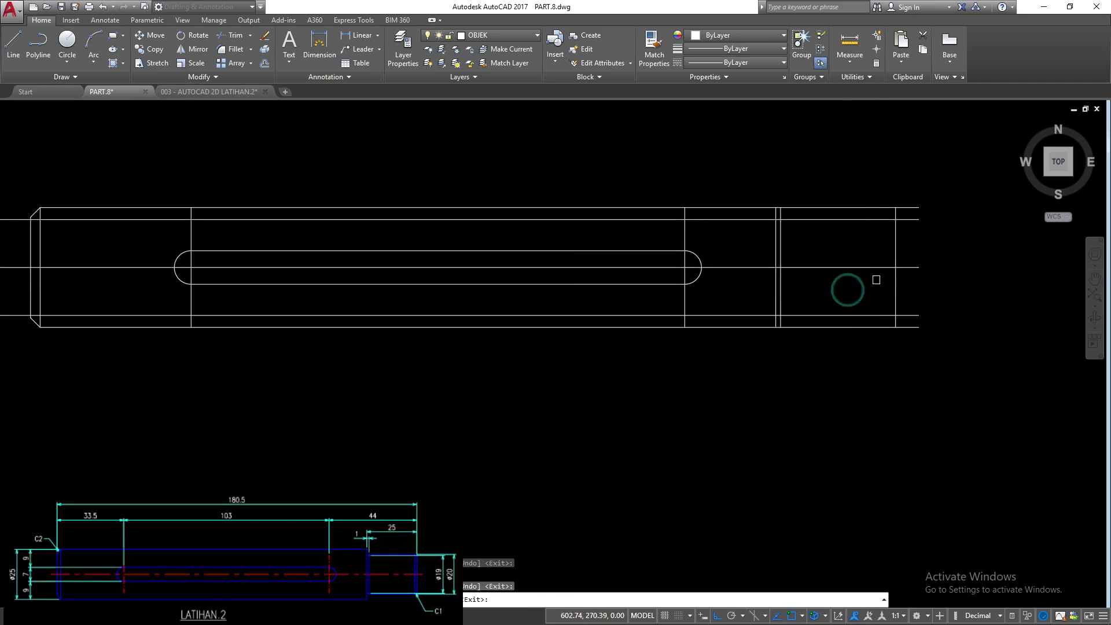
key("Return")
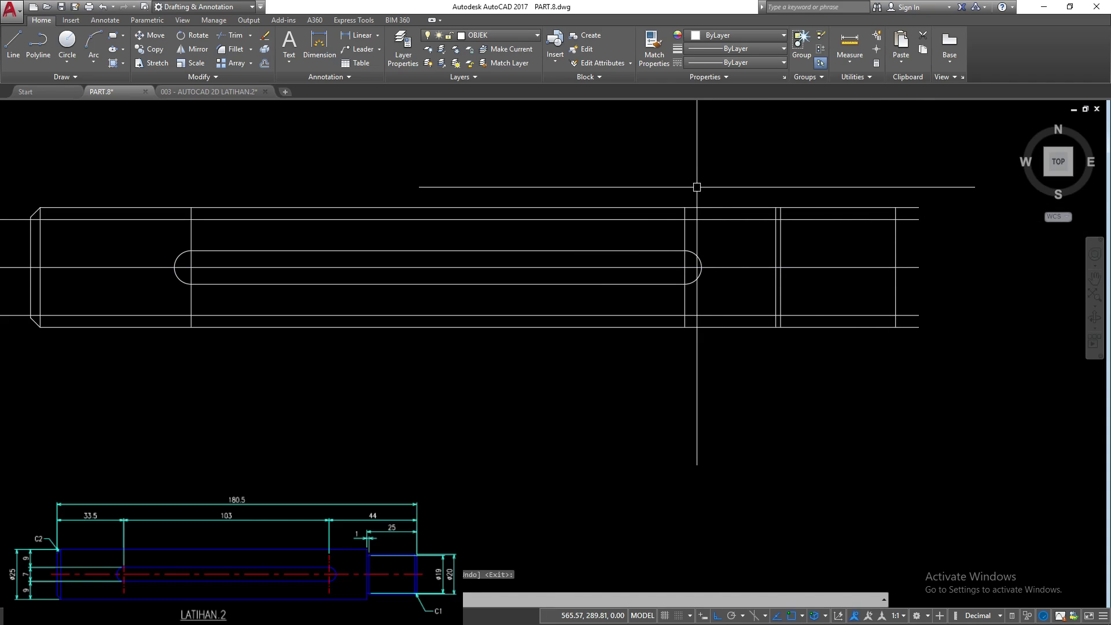
- Fillet the top edge to the right end line, then trim the inner lines at the right vertical boundary
type("f")
key("Return")
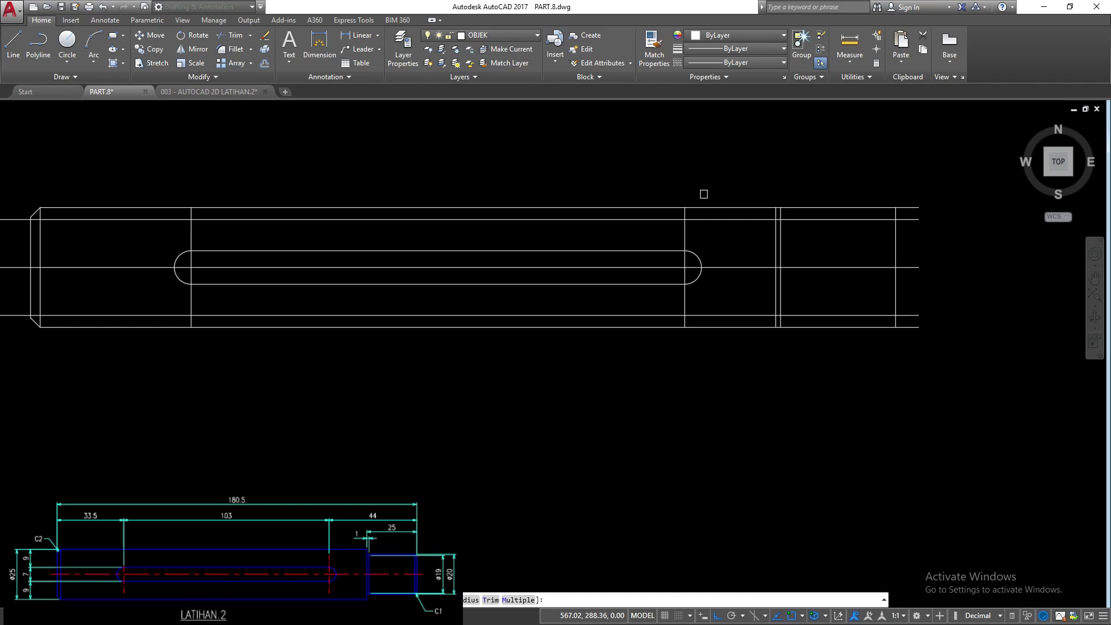
left_click(756, 206)
scroll(755, 206, "up", 3)
scroll(764, 347, "up", 1)
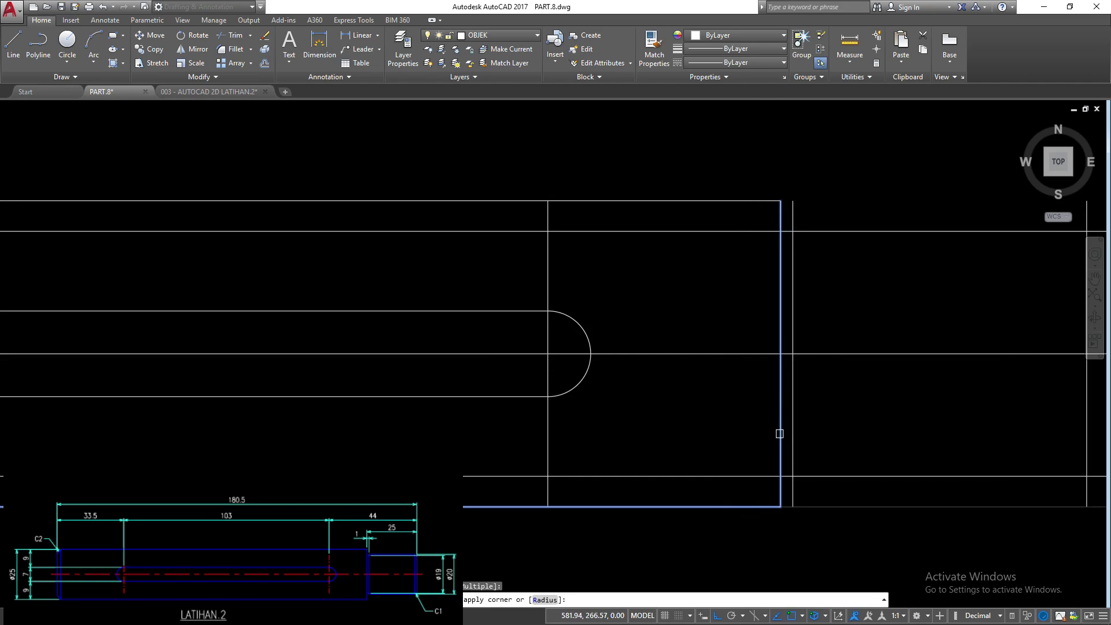
left_click(779, 433)
scroll(691, 351, "down", 4)
scroll(721, 307, "up", 5)
left_click(708, 298)
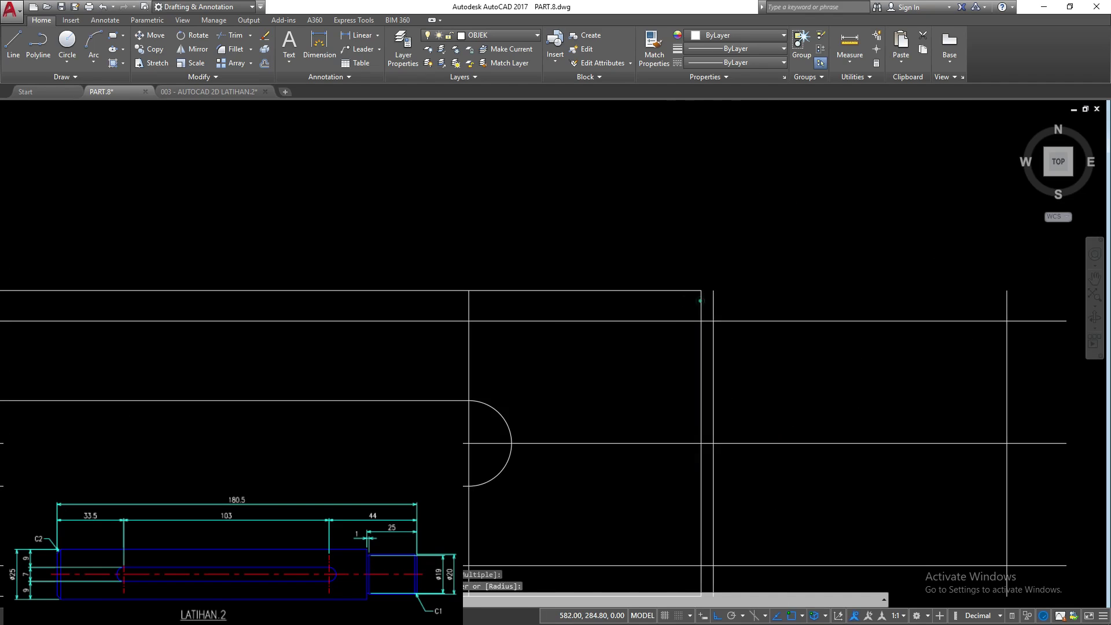
scroll(671, 299, "down", 5)
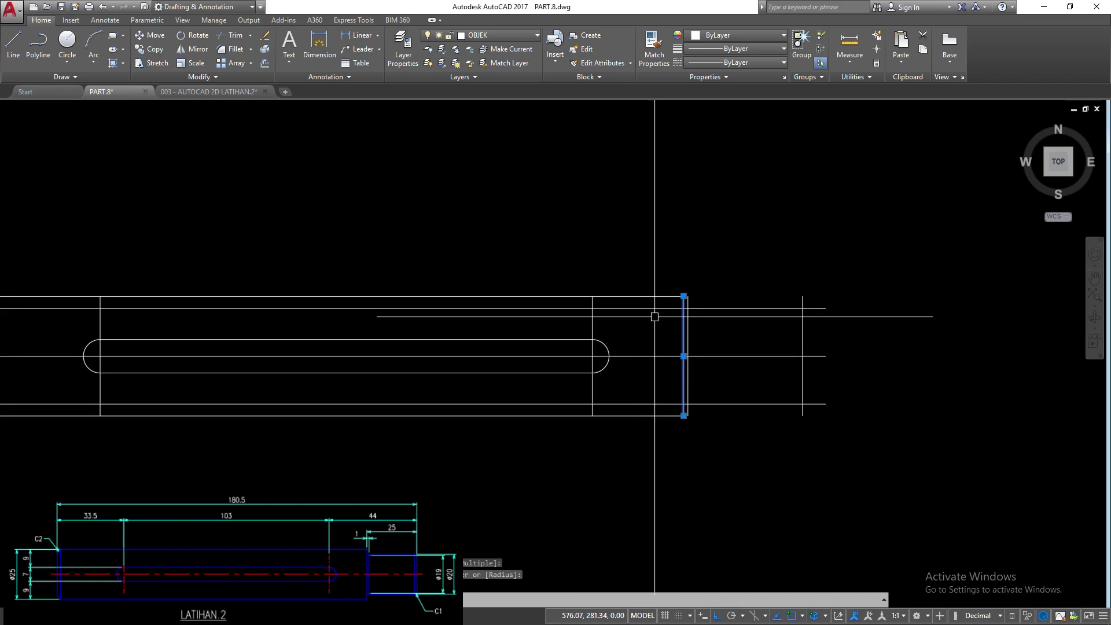
left_click(657, 308)
left_click(663, 404)
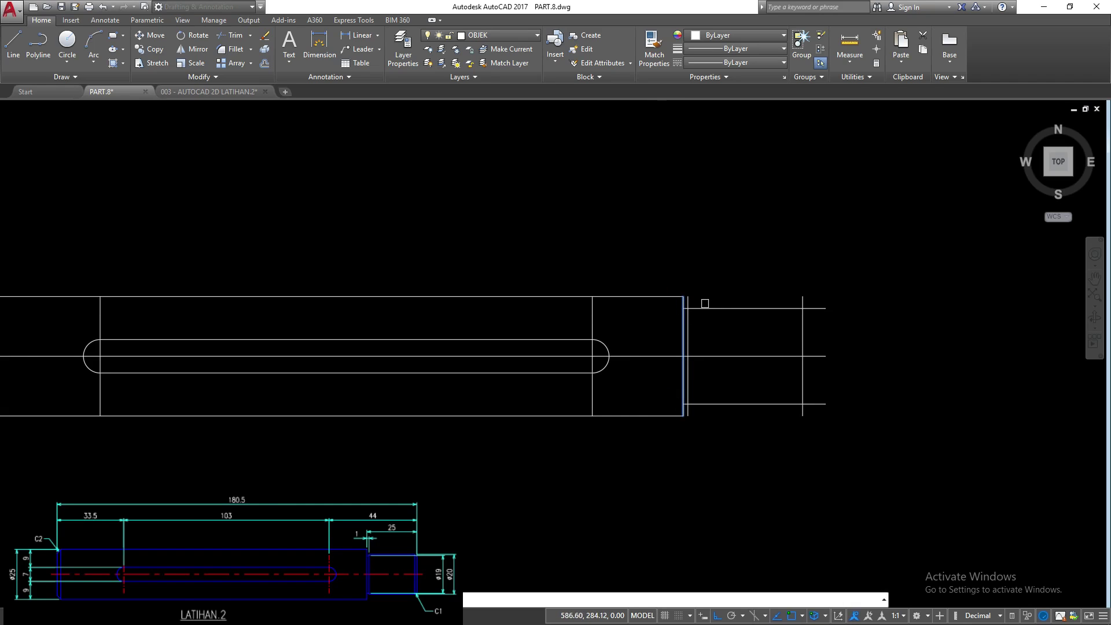
key("Return")
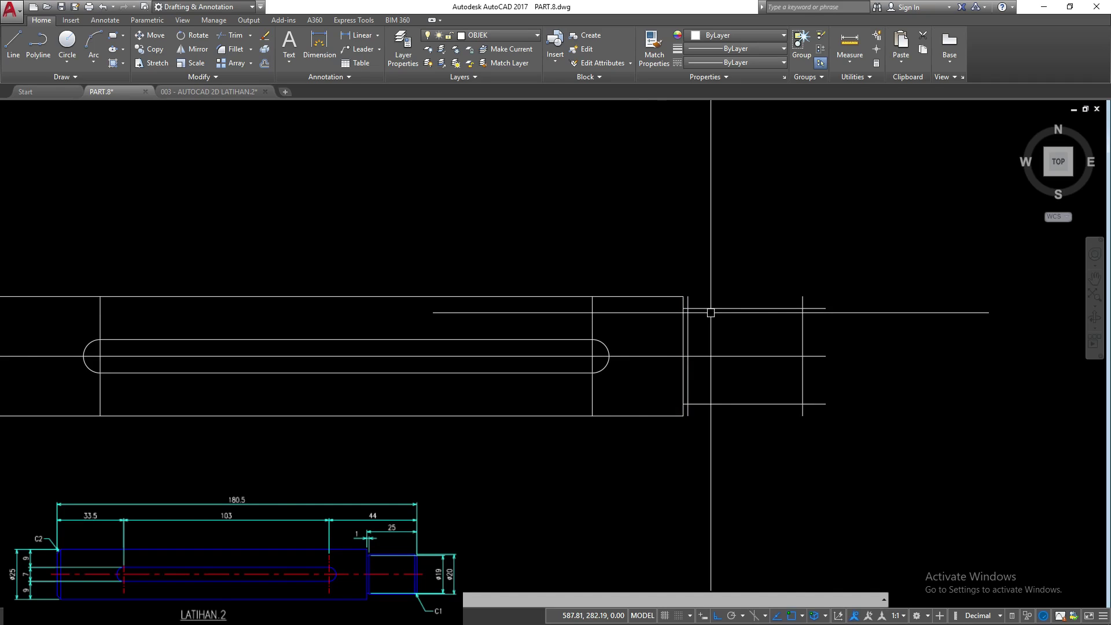
- Close the right section's top-left and bottom-left corners with radius 0 fillets
type("f")
key("Return")
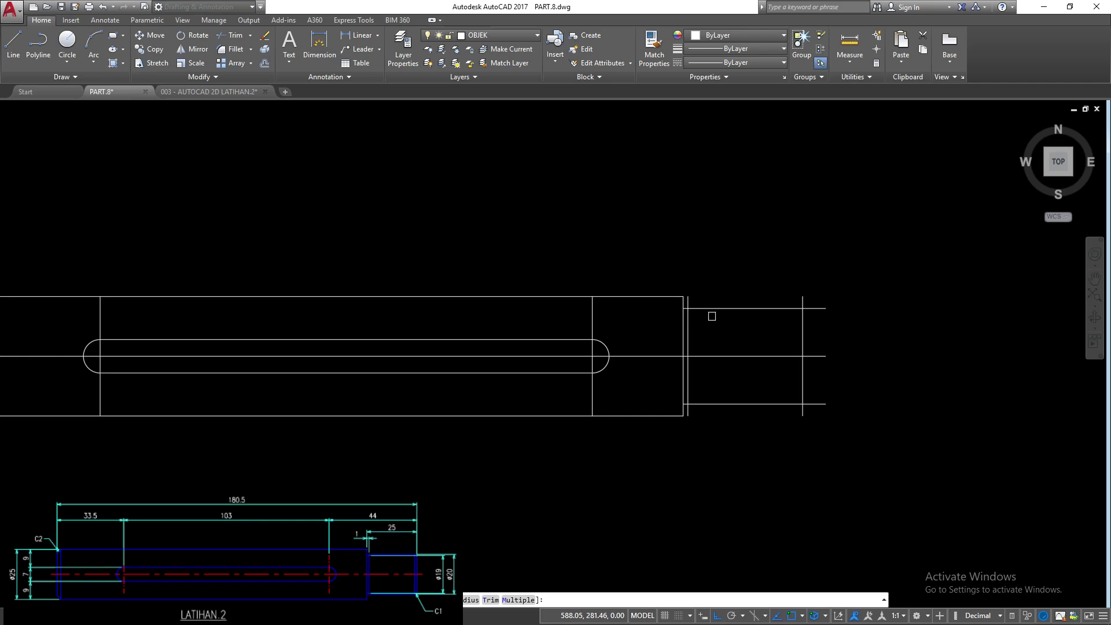
left_click(704, 310)
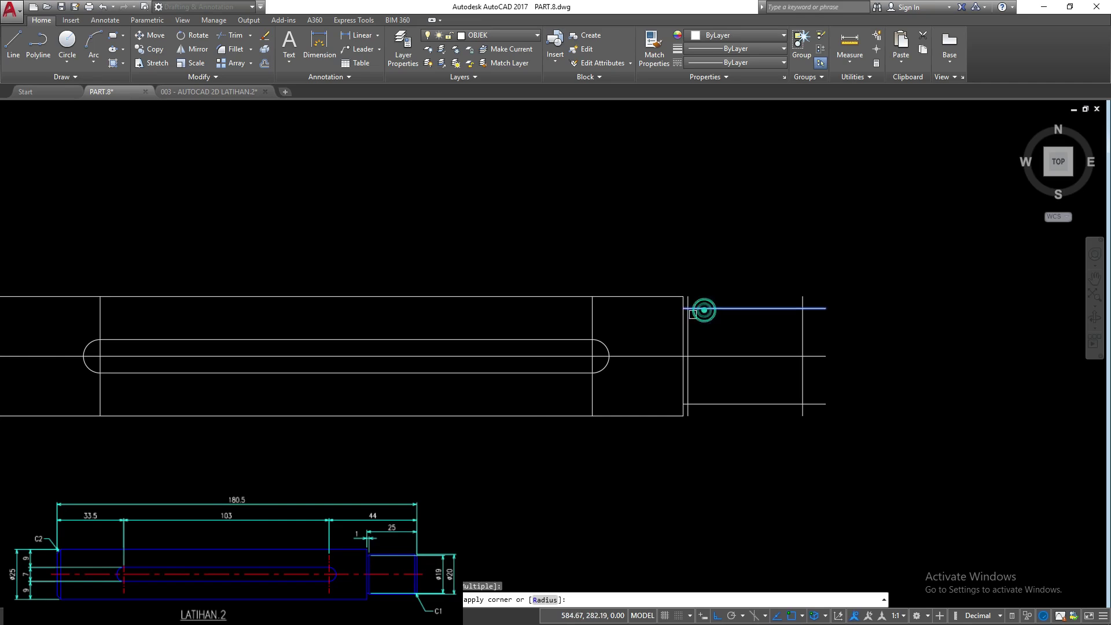
scroll(688, 319, "up", 2)
left_click(685, 320)
key("Return")
left_click(685, 449)
left_click(704, 457)
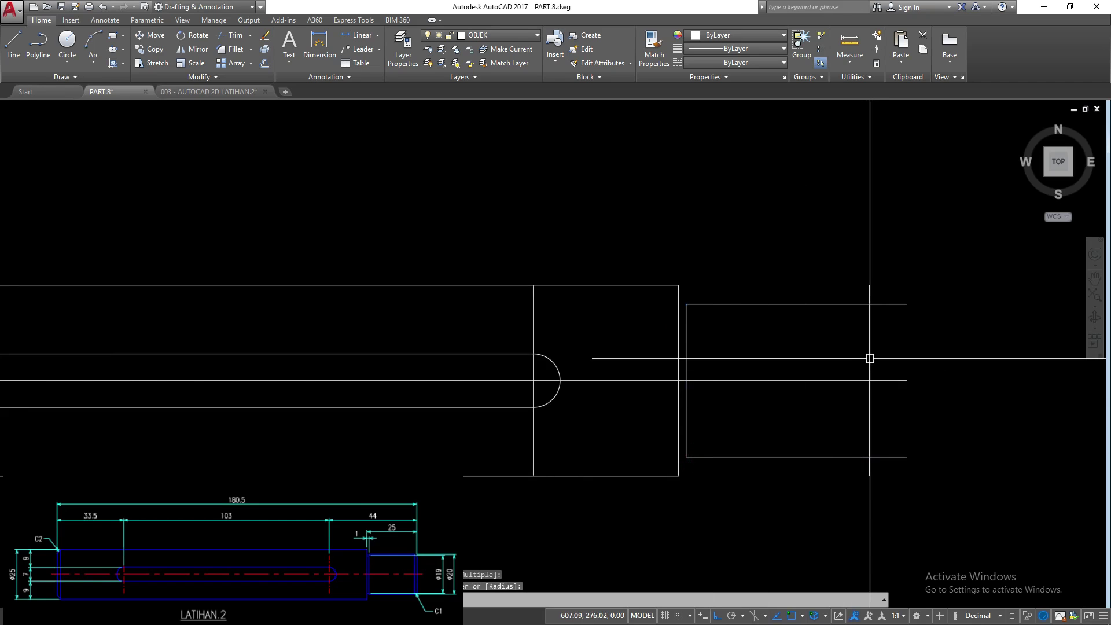
- Close the top-right and bottom-right corners of the right section with radius 0 fillets
key("Return")
left_click(851, 304)
left_click(869, 320)
key("Return")
left_click(869, 443)
left_click(850, 456)
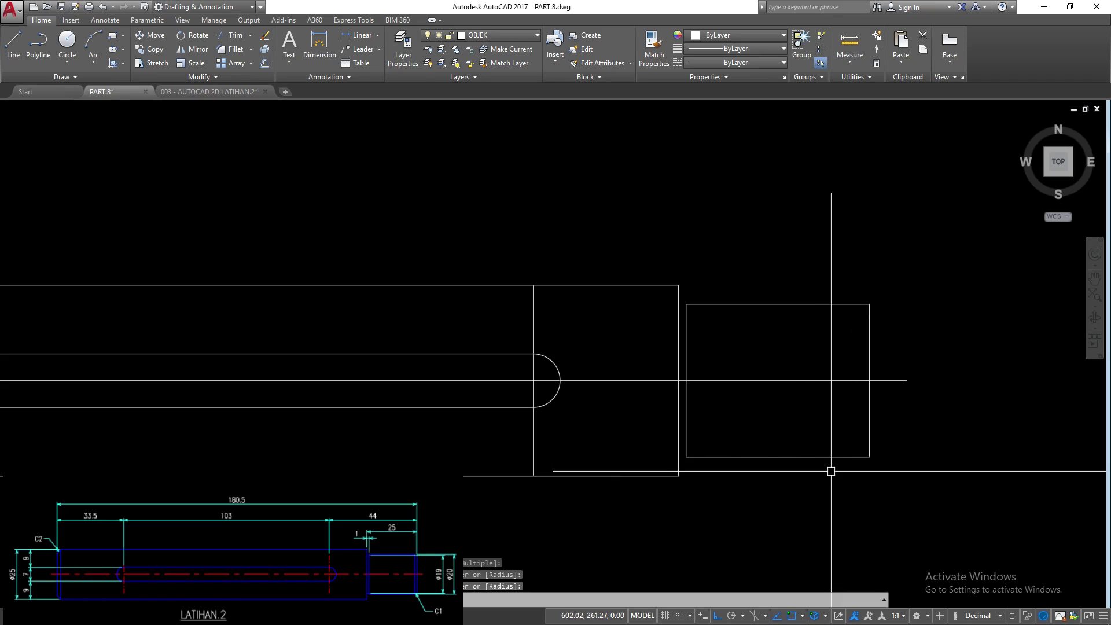
- Chamfer the bottom-right and top-right corners with distances 1 and 1
type("cha")
key("Return")
type("d")
key("Return")
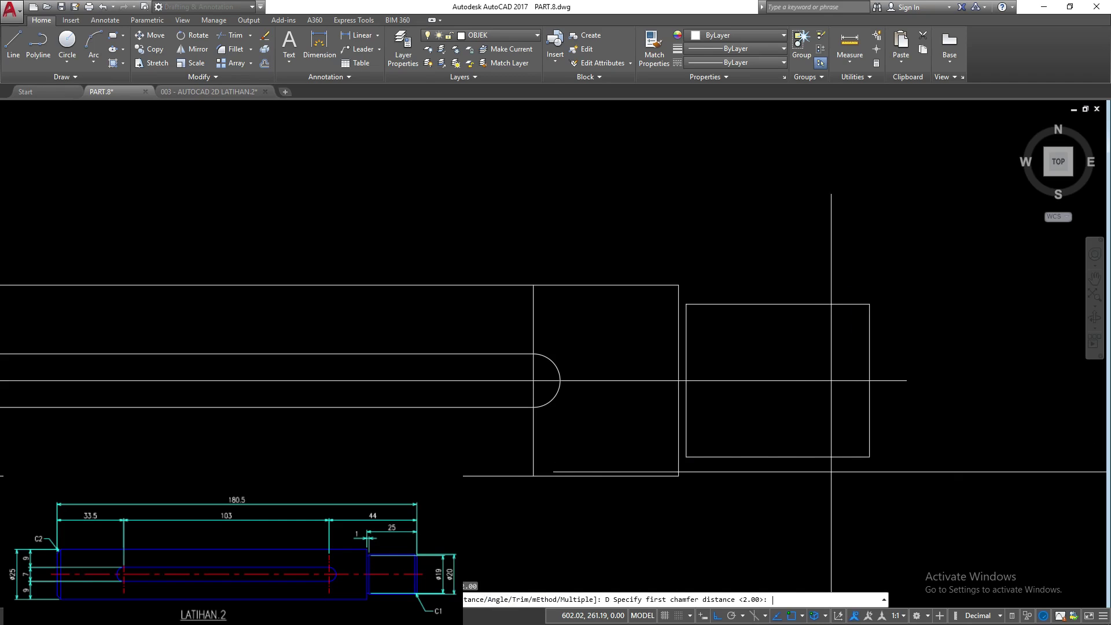
type("1")
key("Return")
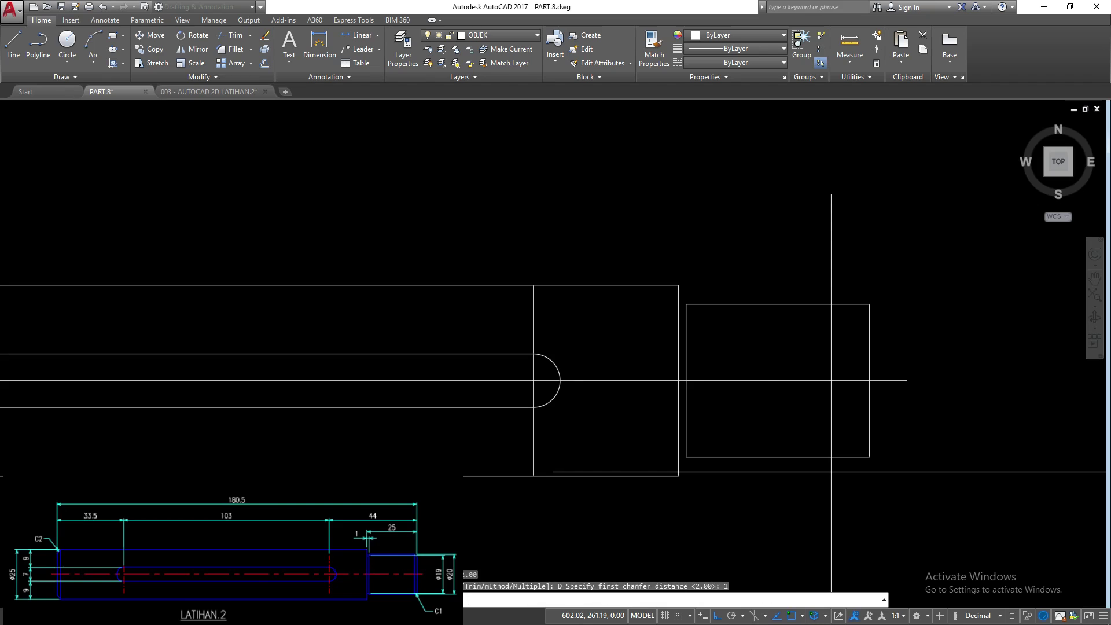
key("Return")
left_click(845, 457)
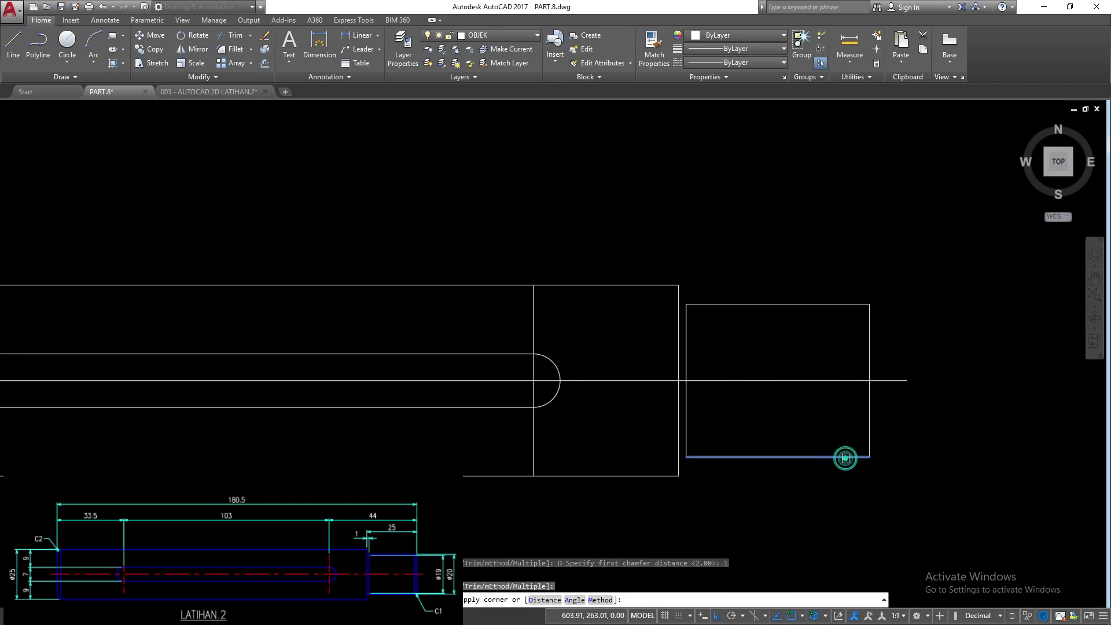
left_click(867, 429)
left_click(868, 347)
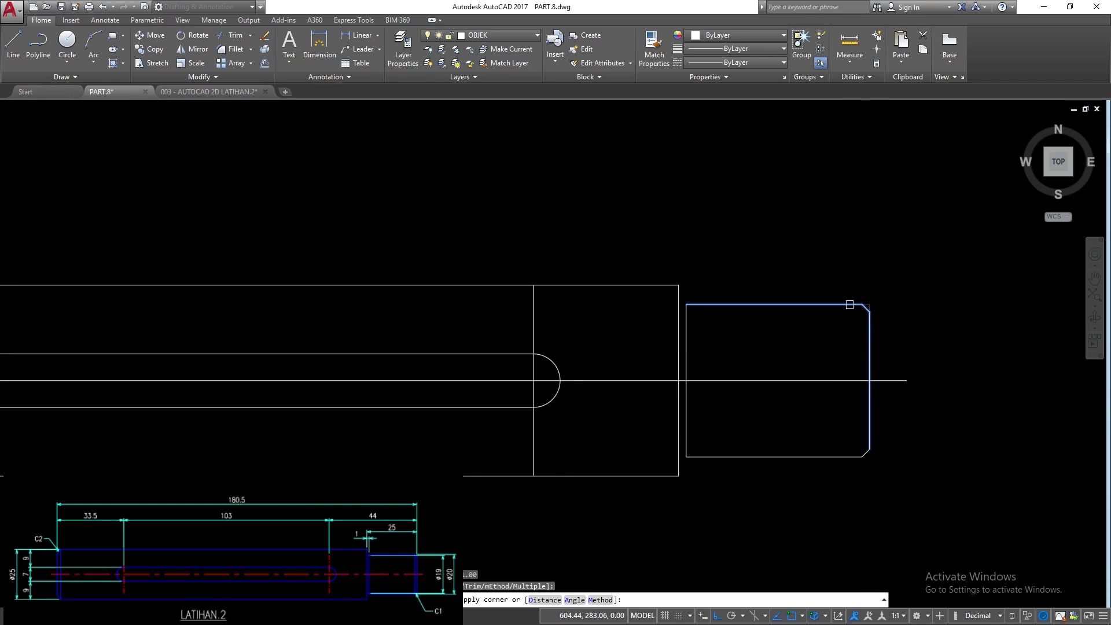
left_click(849, 303)
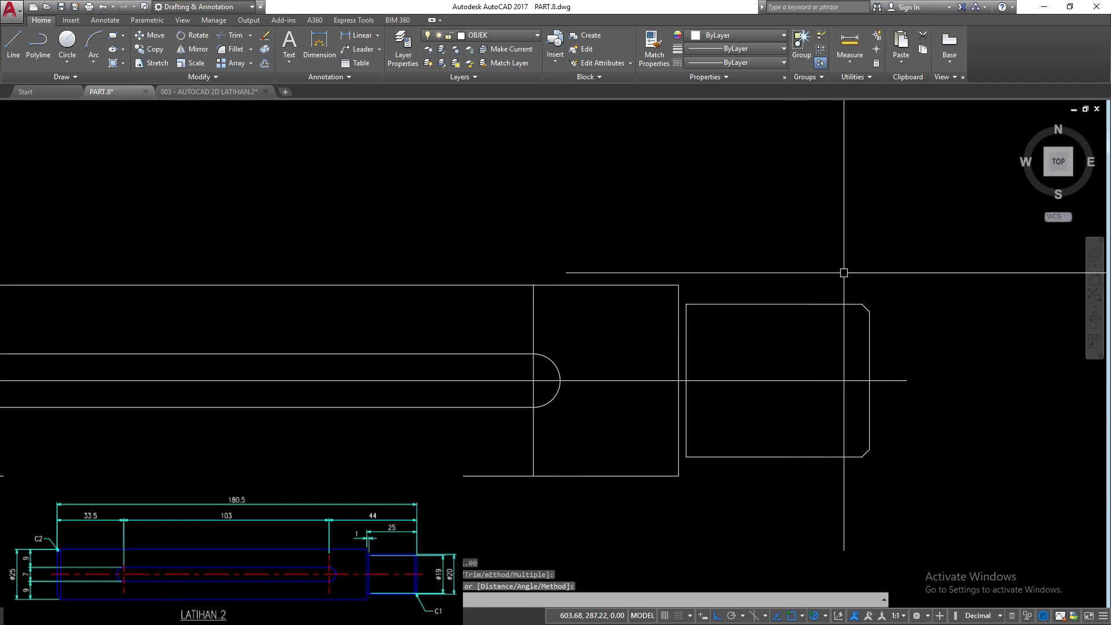
scroll(843, 272, "down", 2)
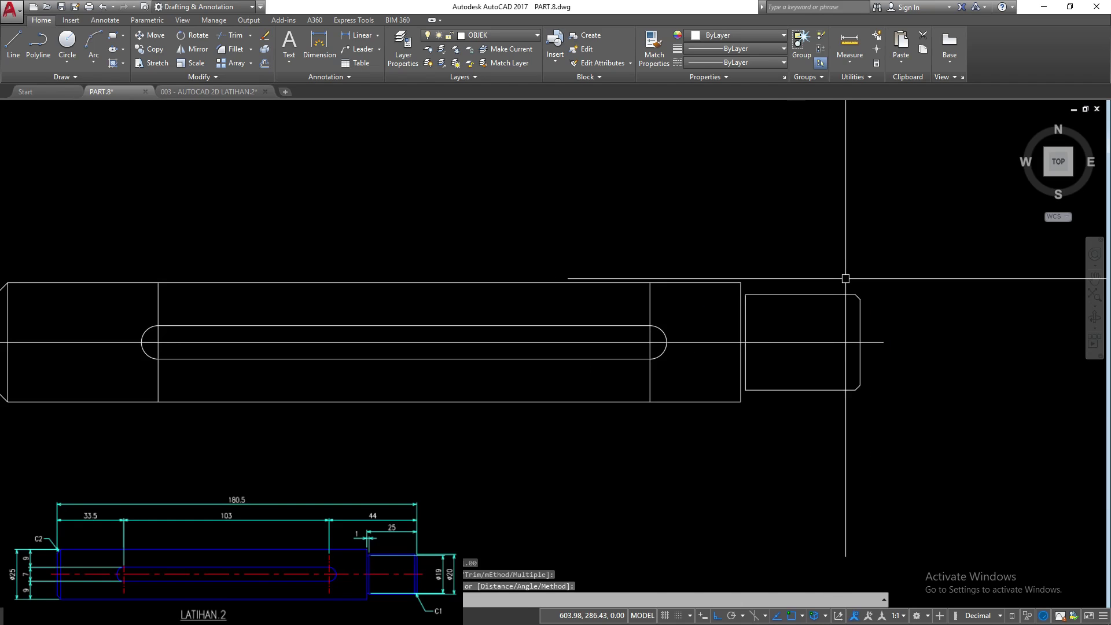
scroll(855, 312, "up", 2)
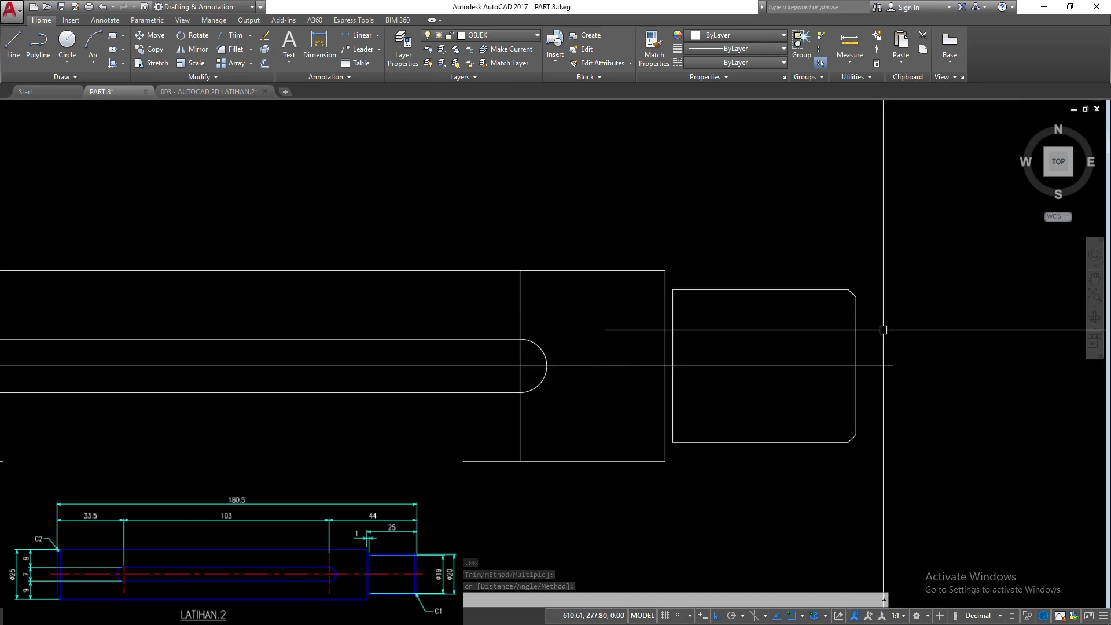
- Finish the line between the chamfer corners and offset the centre line 19/2 above and below
left_click(848, 442)
key("Return")
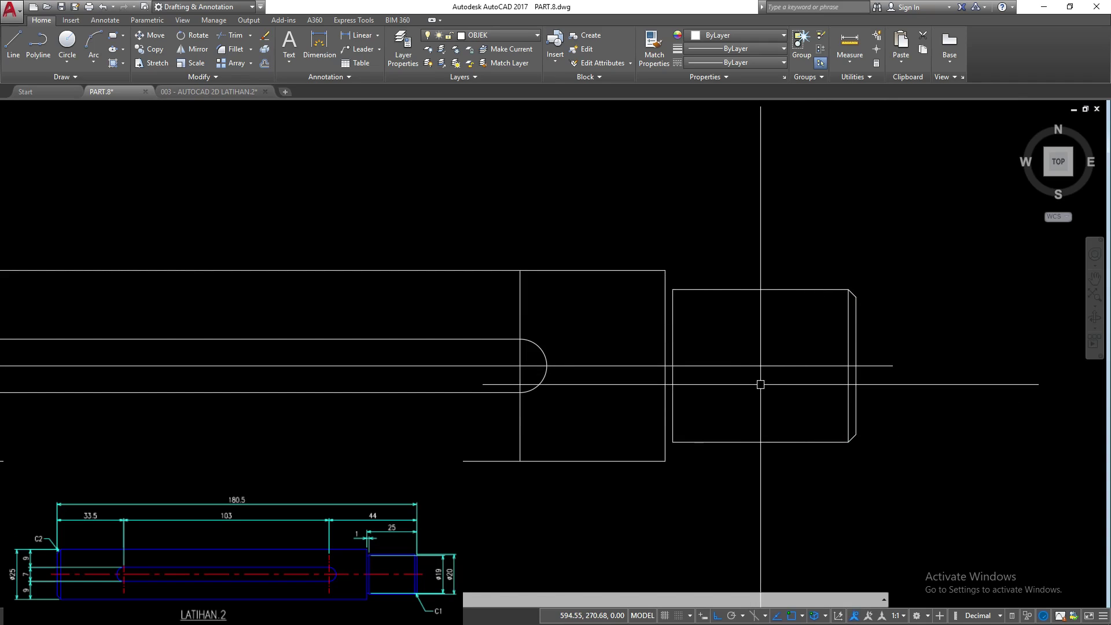
type("o")
key("Return")
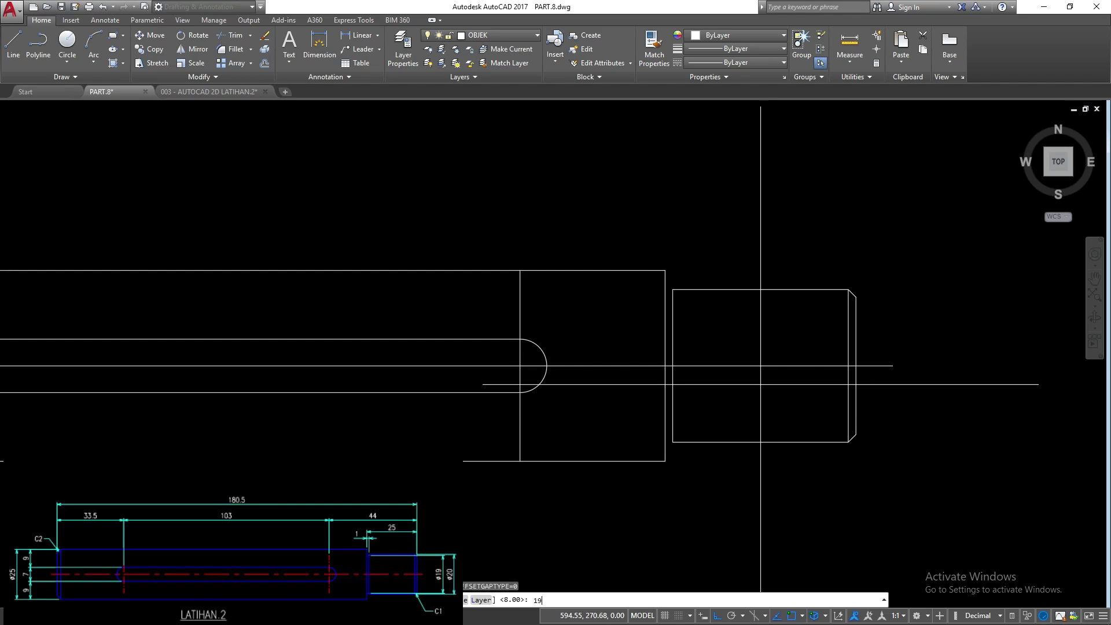
type("2")
key("Return")
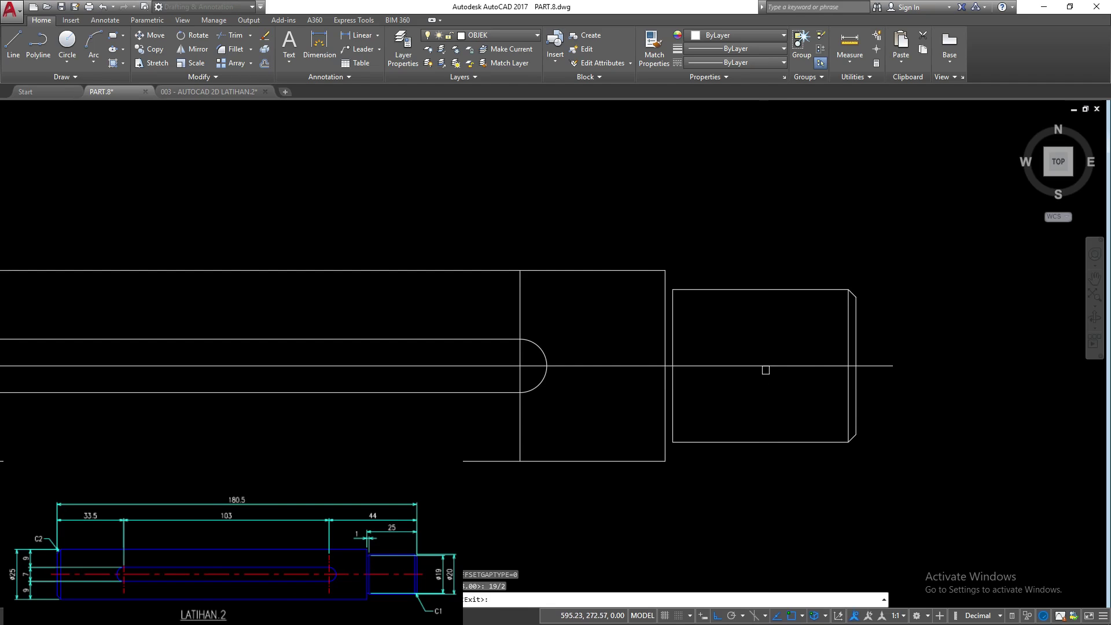
left_click(762, 365)
left_click(763, 322)
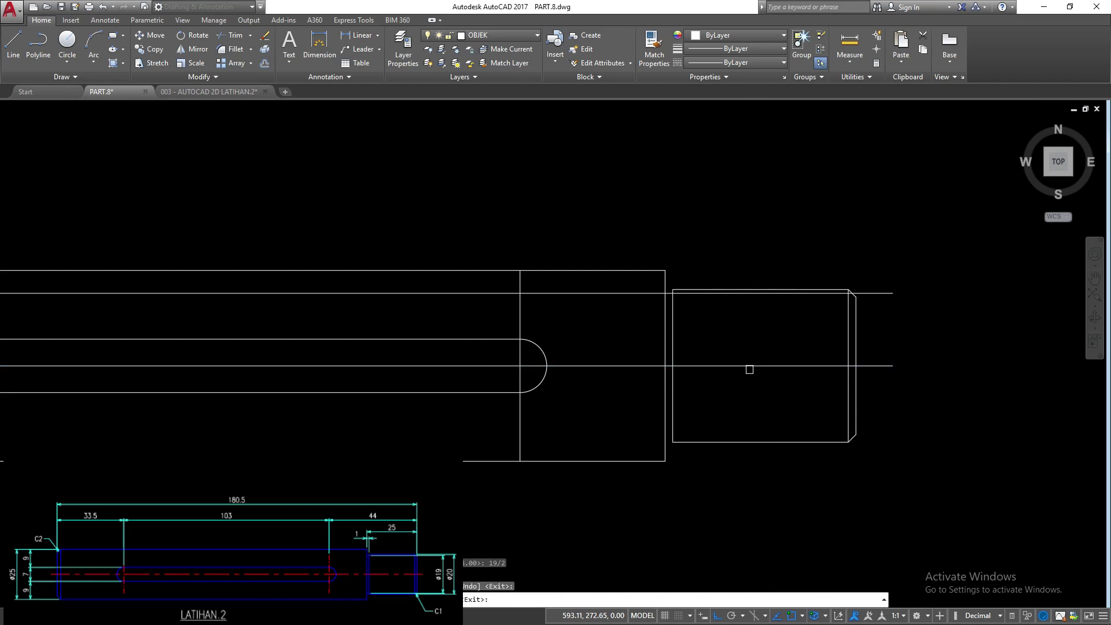
left_click(741, 365)
left_click(734, 396)
key("Return")
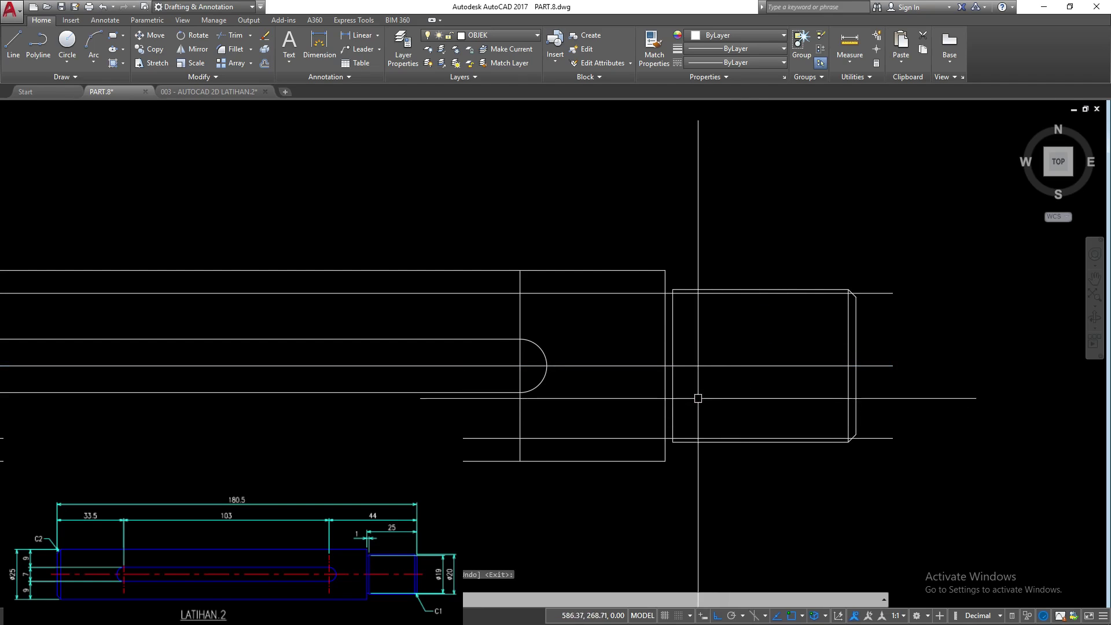
- Trim the offset lines' right extensions using the shoulder lines as boundaries
left_click_drag(698, 398, 602, 411)
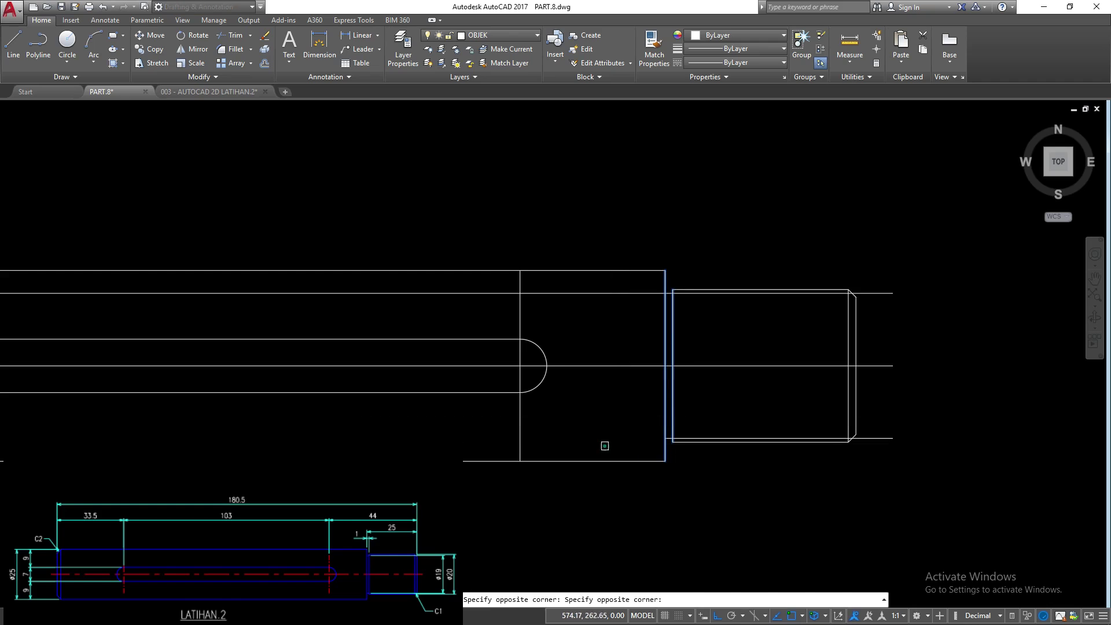
left_click(625, 291)
left_click(902, 270)
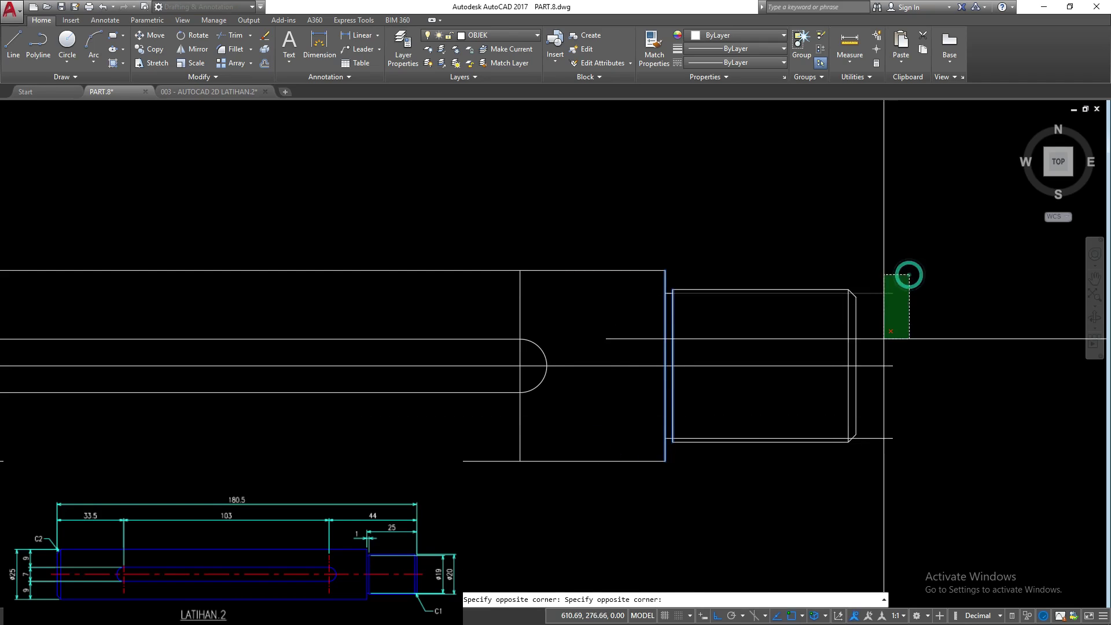
left_click(876, 331)
left_click(894, 413)
left_click(869, 465)
key("Escape")
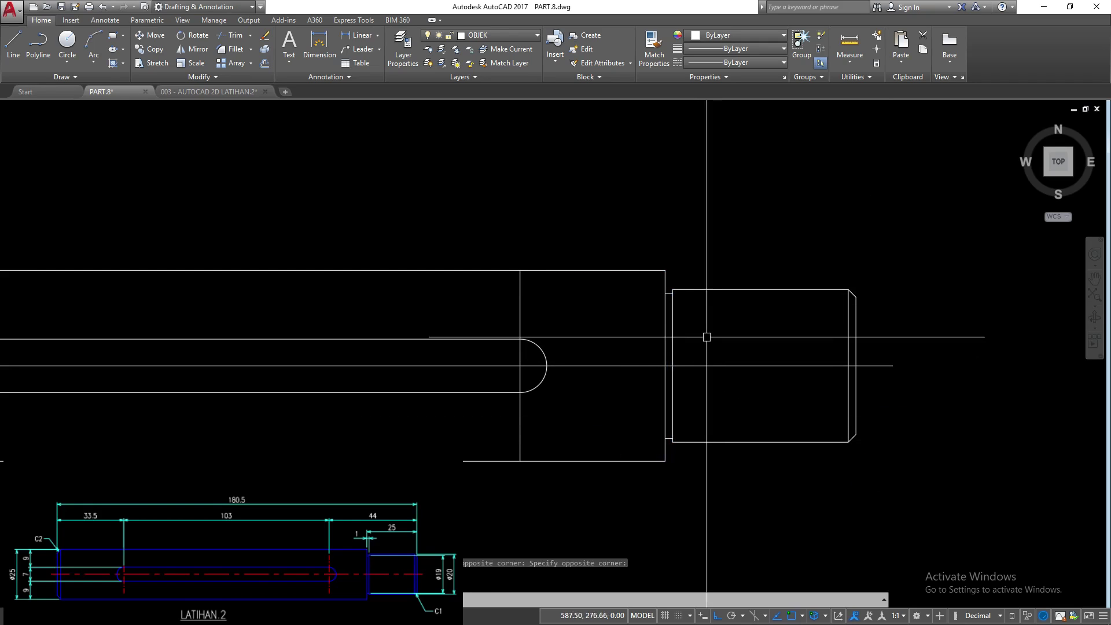
mouse_move(667, 294)
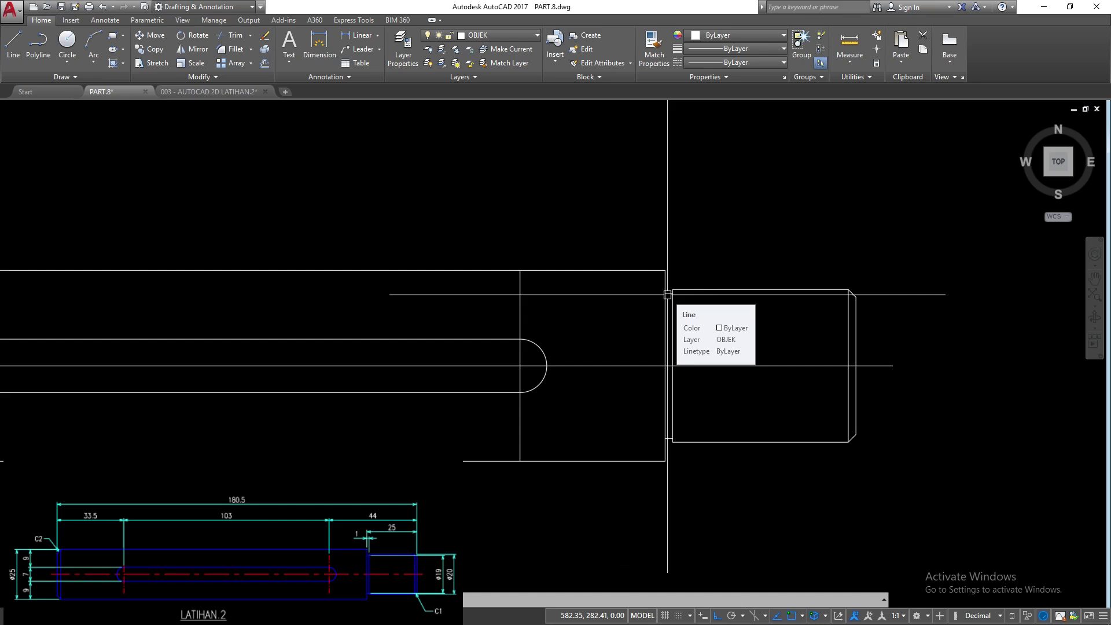
scroll(666, 294, "down", 4)
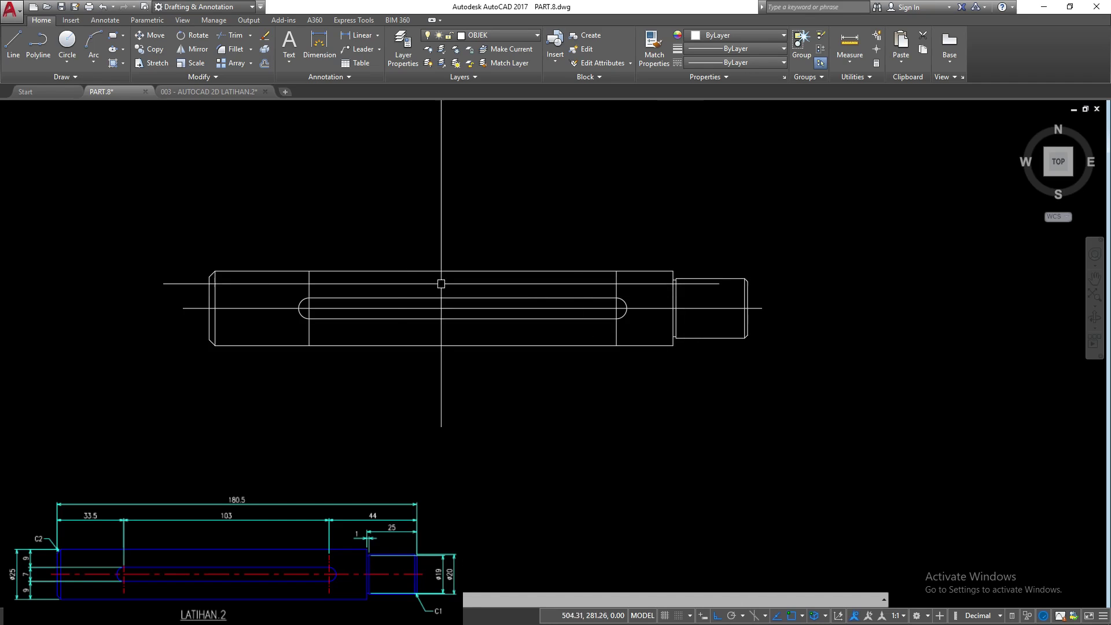
- Move the horizontal shaft centre line to the CENTER layer
left_click(262, 299)
left_click(244, 318)
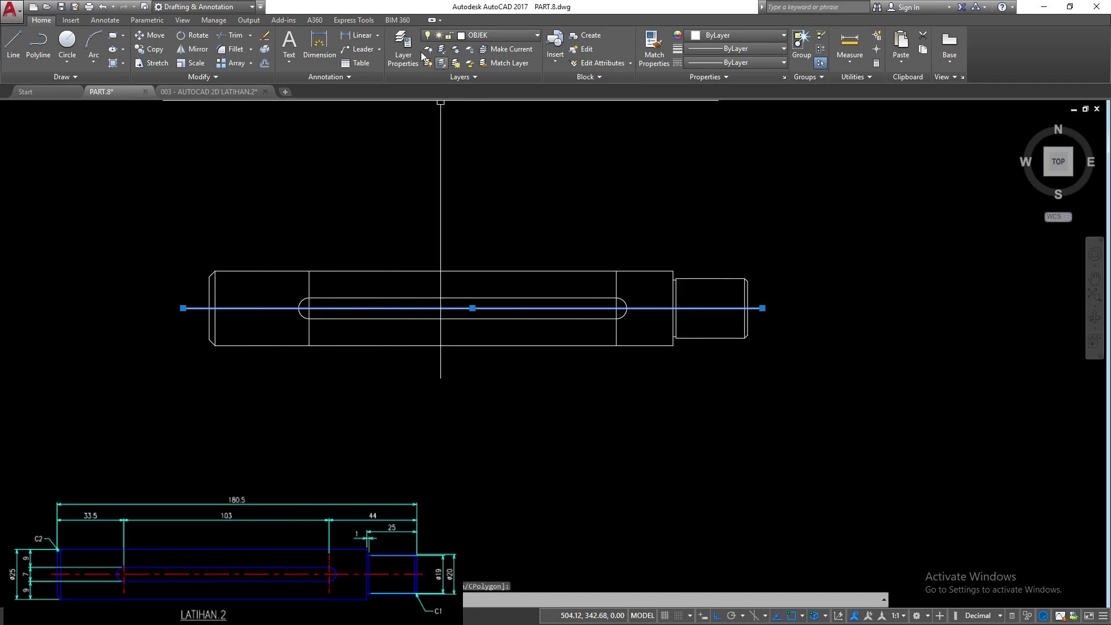
left_click(492, 33)
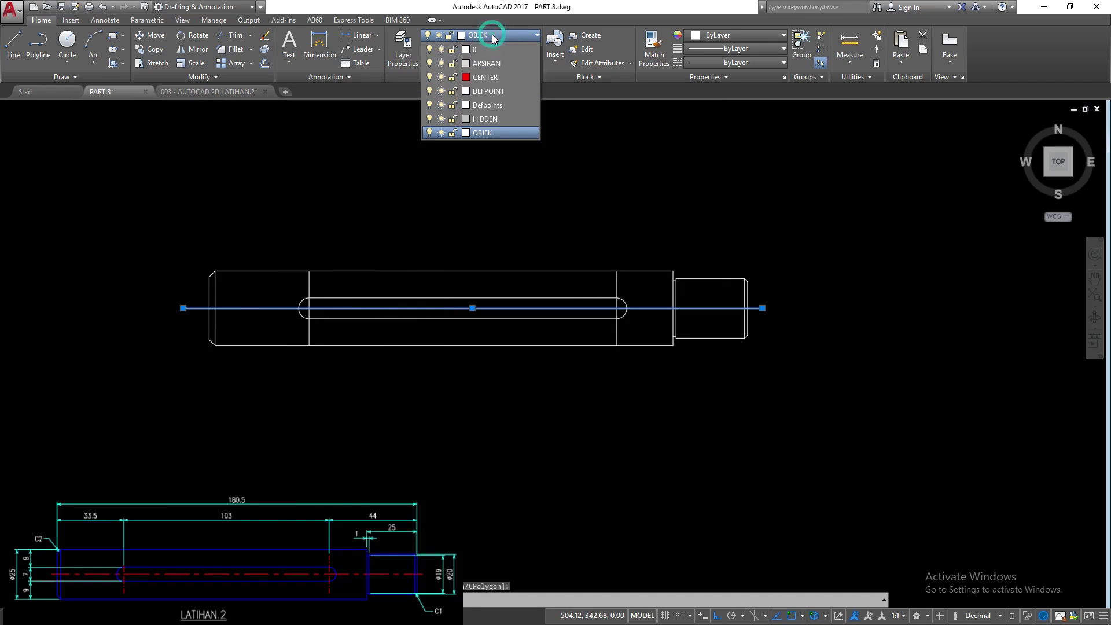
left_click(497, 81)
key("Escape")
- Move the two vertical keyway slot centre lines to the CENTER layer
scroll(633, 285, "up", 2)
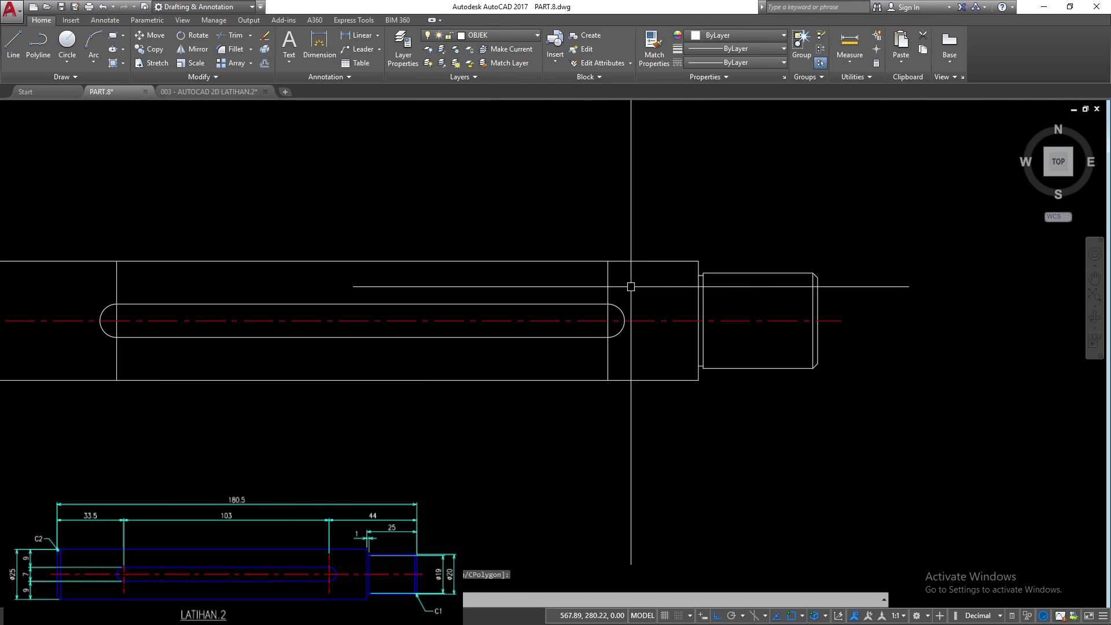
left_click(92, 279)
left_click(508, 31)
left_click(481, 78)
key("Escape")
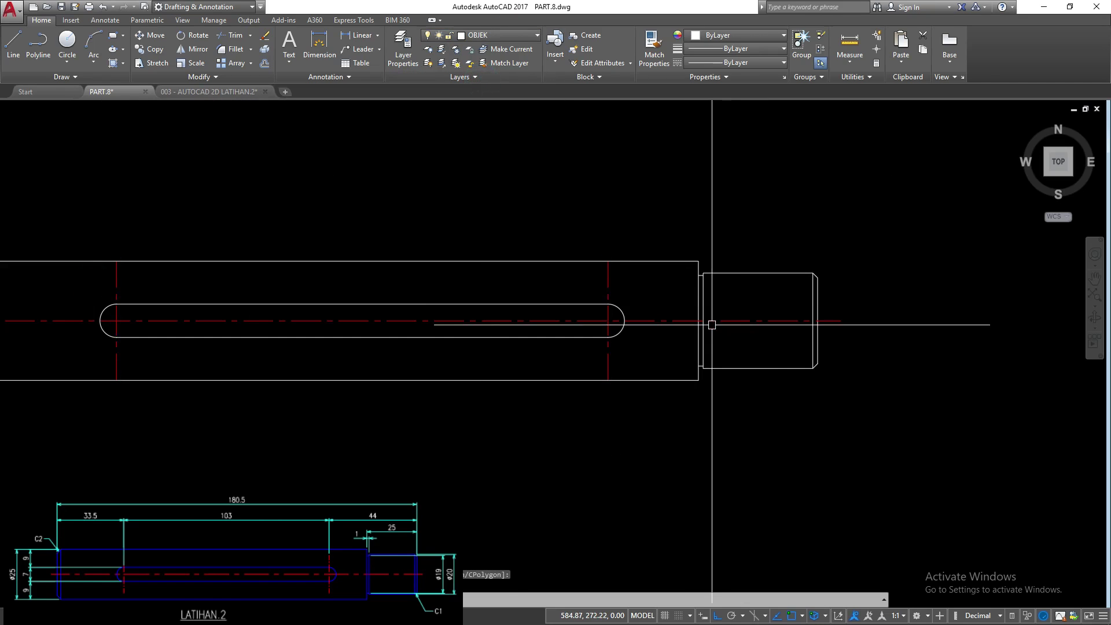
scroll(711, 324, "down", 2)
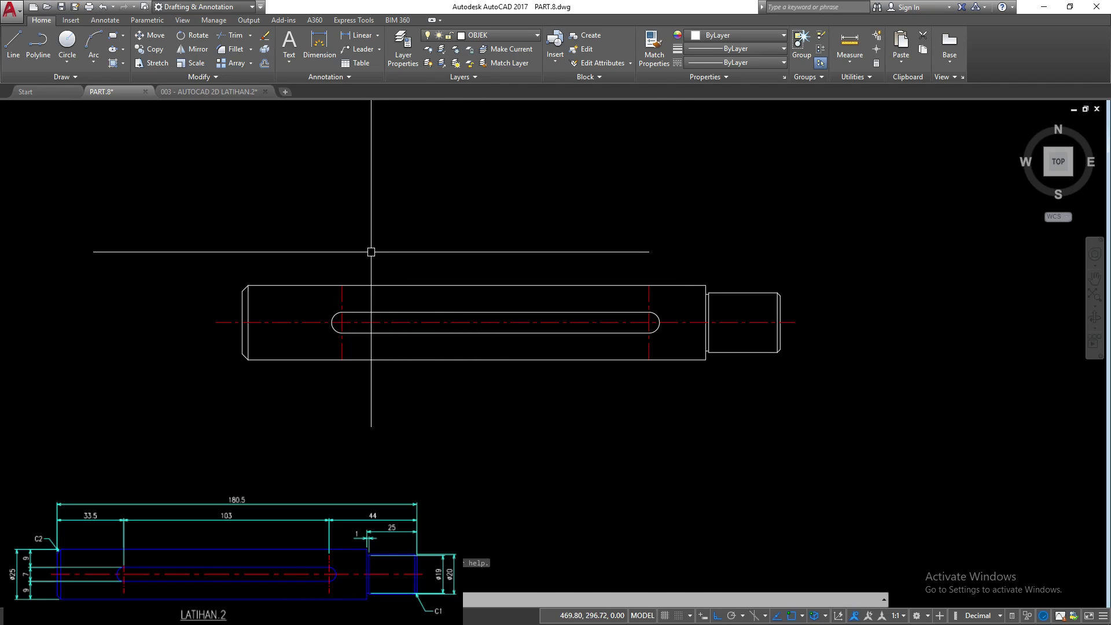
- Dimension from the top-left corner to the slot centre, then continue with 103 and 44
type("dli")
key("Return")
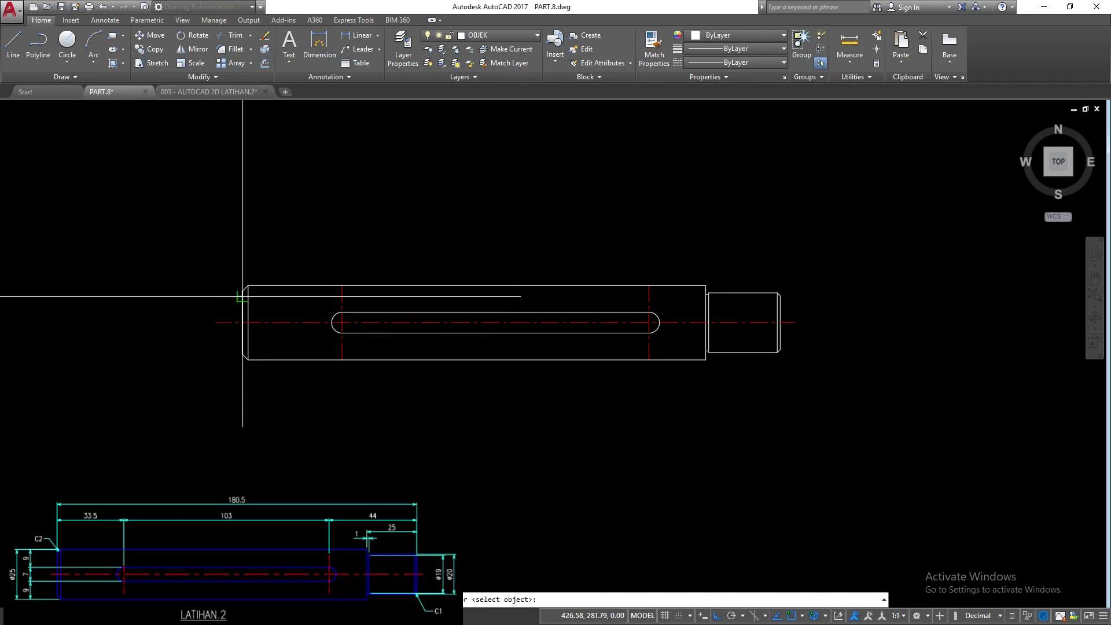
left_click(238, 286)
left_click(342, 285)
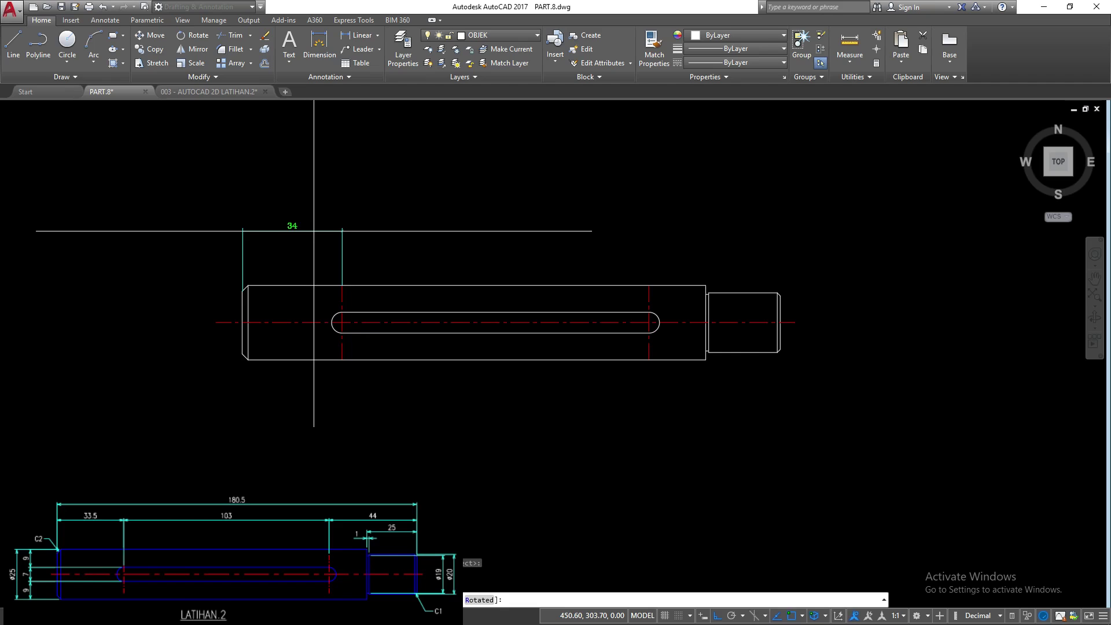
left_click(314, 230)
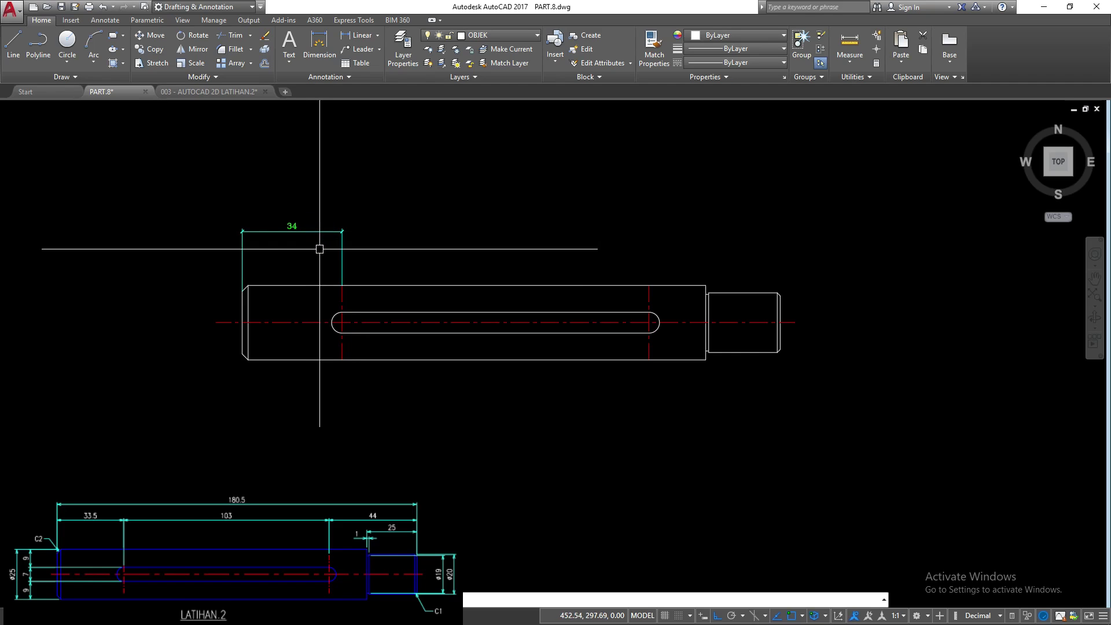
type("dco")
key("Return")
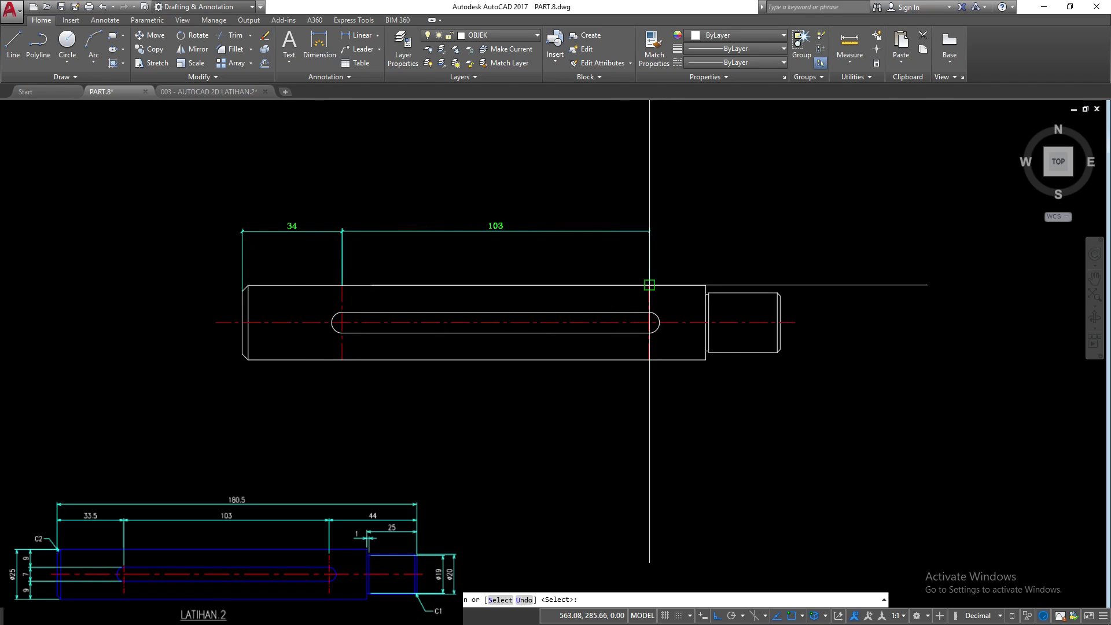
left_click(649, 284)
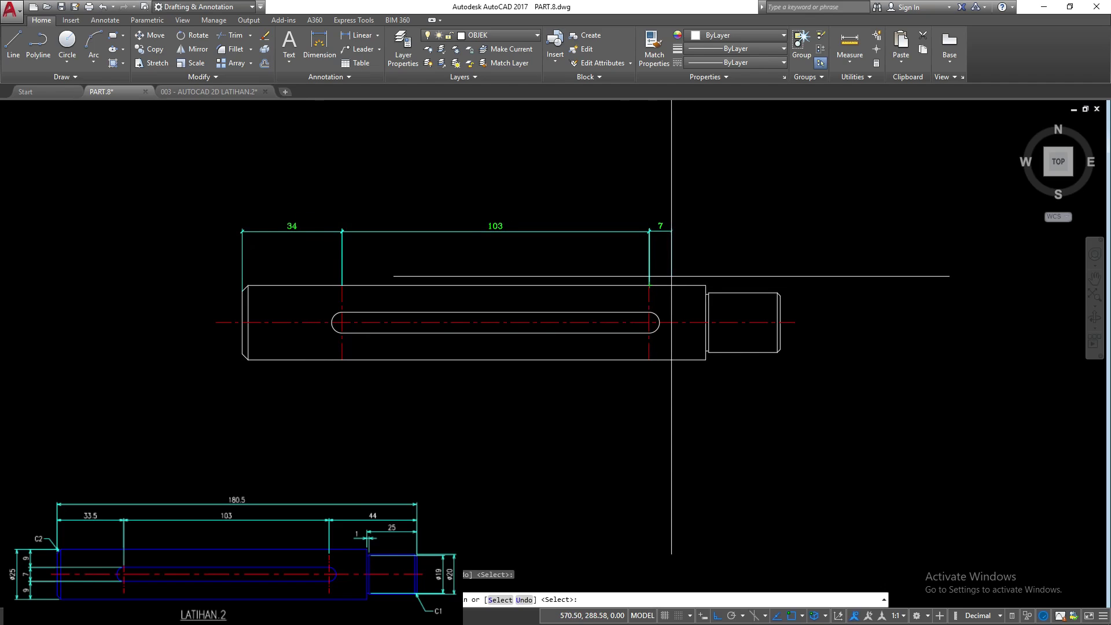
scroll(797, 287, "up", 2)
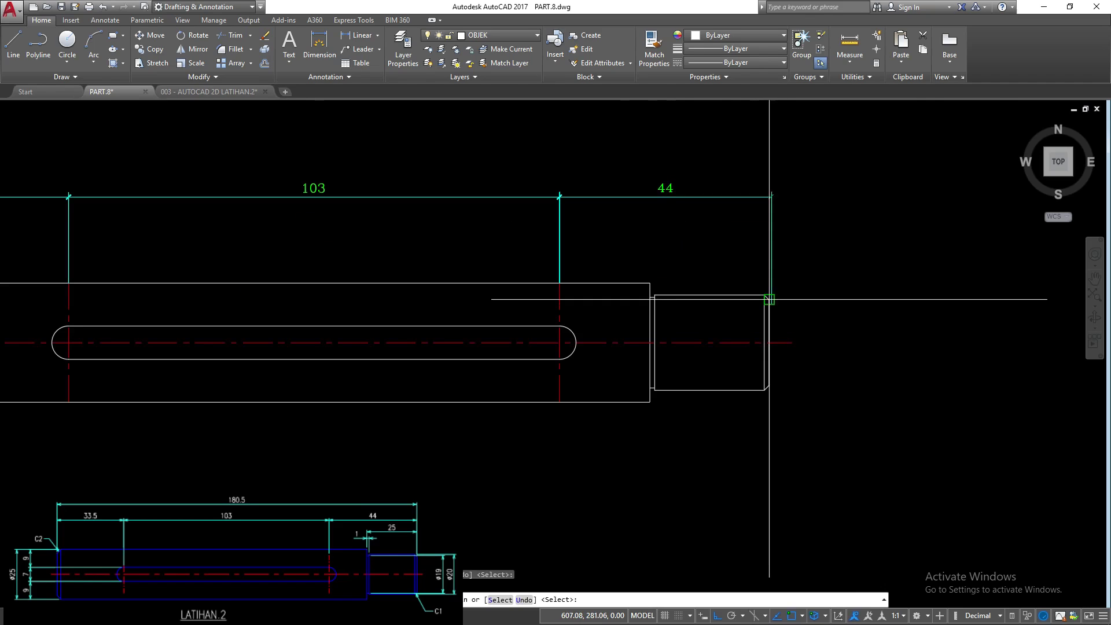
left_click(769, 301)
key("Escape")
- Set the first dimension's precision to 0.0 so it reads 33.5
scroll(390, 197, "down", 2)
scroll(243, 198, "down", 2)
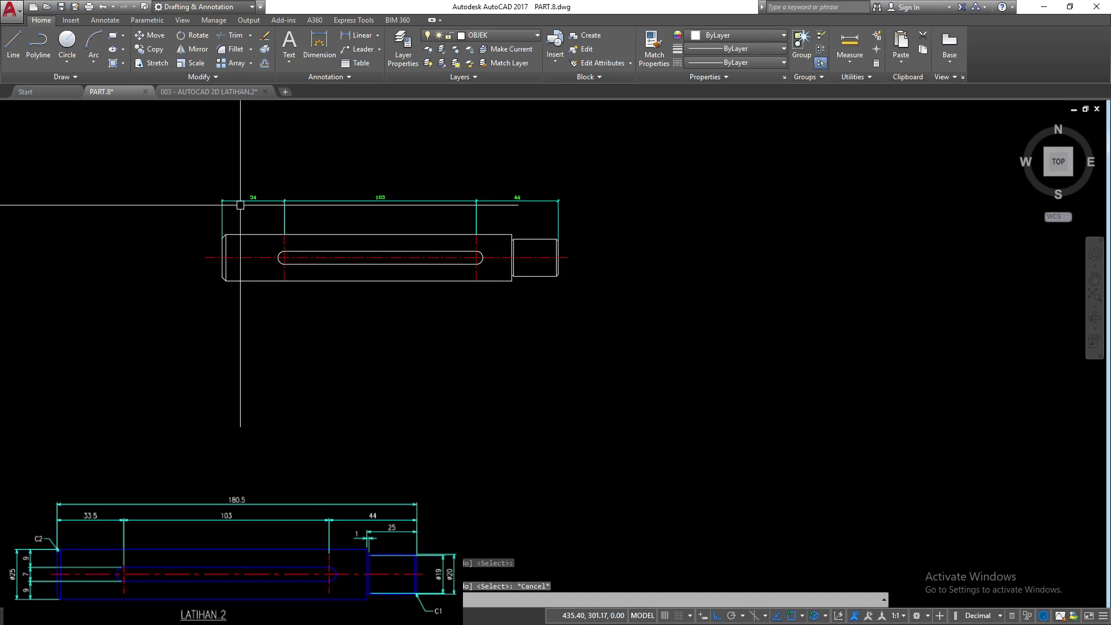
scroll(294, 193, "up", 4)
left_click(294, 193)
right_click(294, 193)
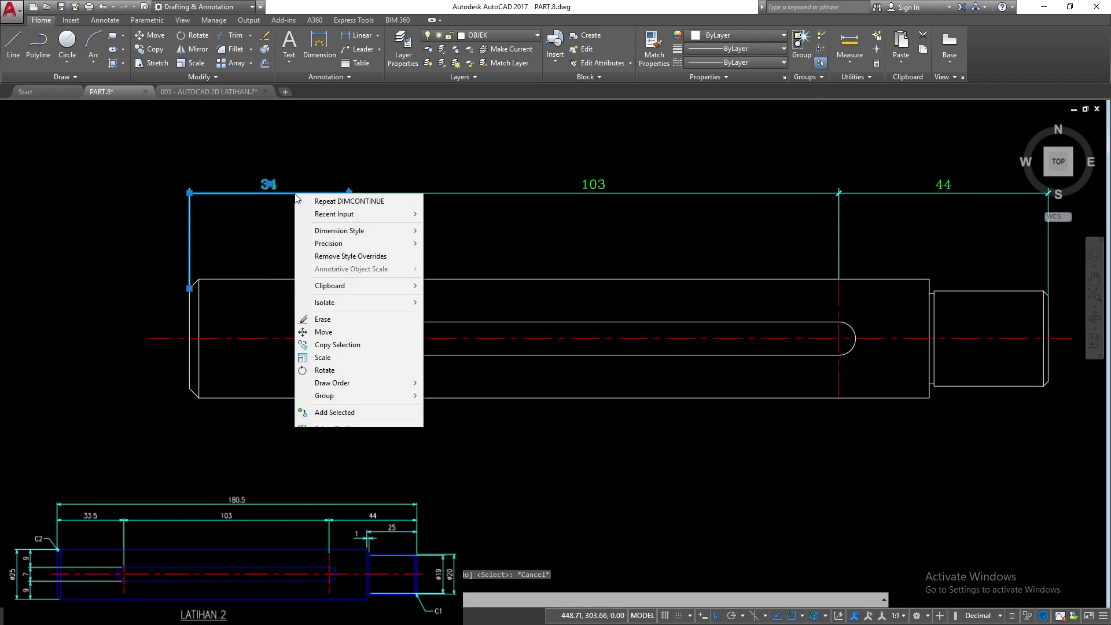
mouse_move(328, 243)
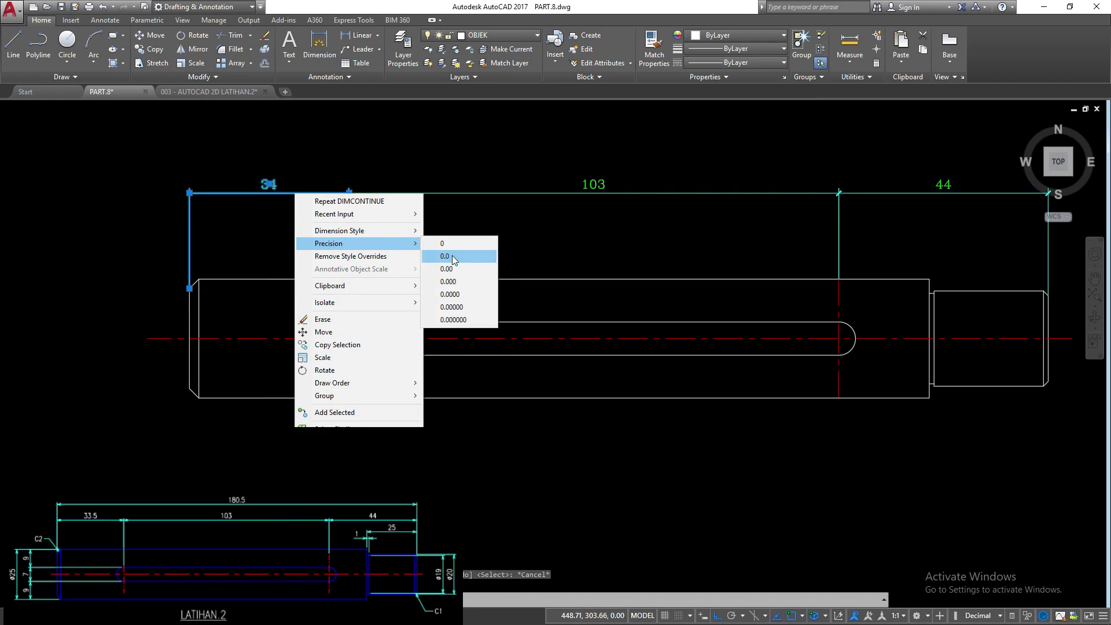
left_click(452, 255)
key("Escape")
scroll(432, 243, "down", 2)
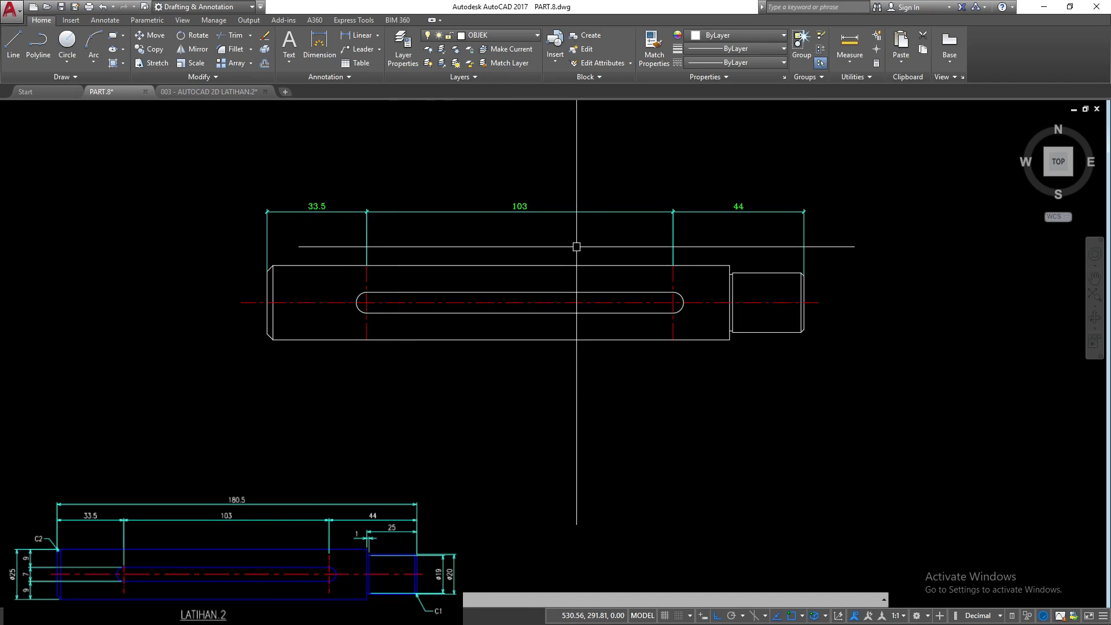
- Place an overall linear dimension across the full shaft length above the chain
key("Return")
scroll(288, 266, "up", 3)
scroll(595, 268, "down", 3)
scroll(778, 276, "up", 3)
left_click(768, 285)
scroll(768, 289, "down", 4)
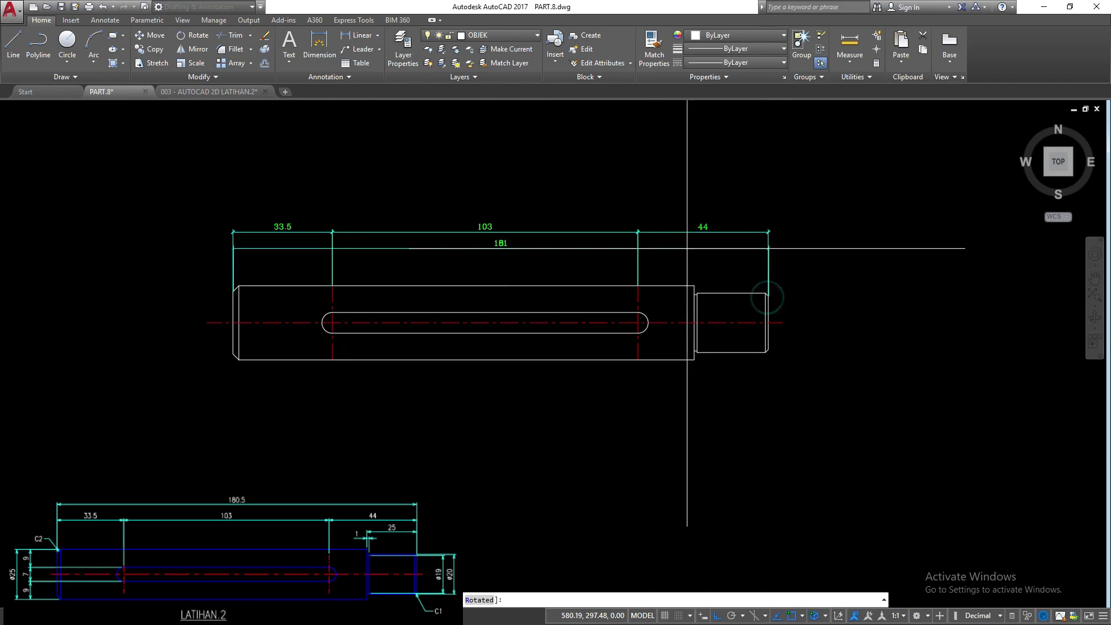
left_click(640, 211)
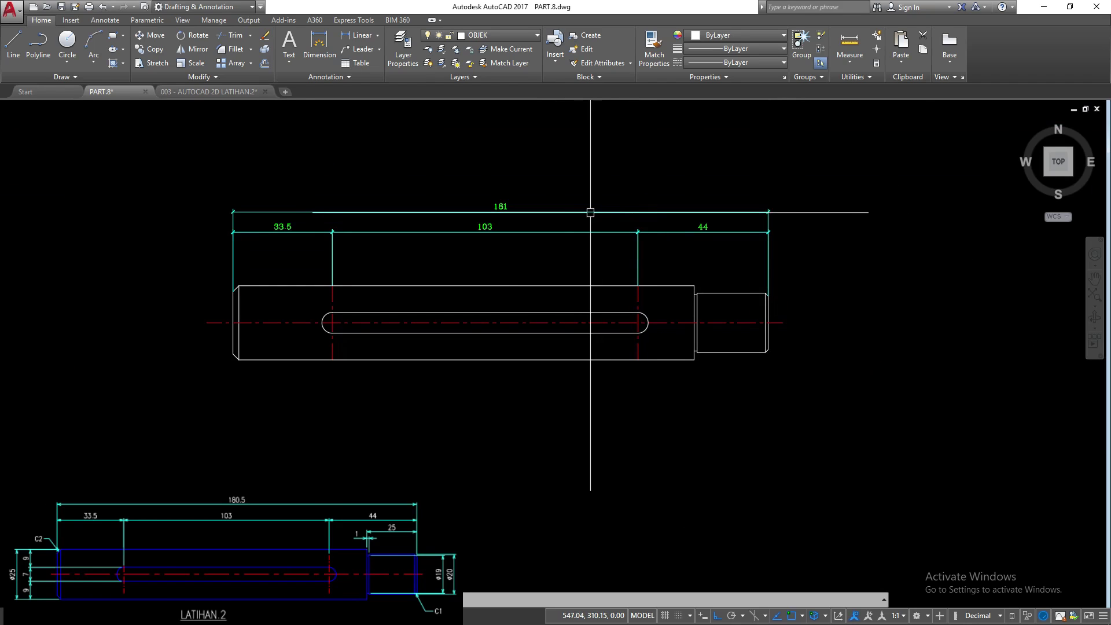
- Set the overall dimension's precision to 0.0 so it reads 180.5
left_click(553, 212)
right_click(526, 213)
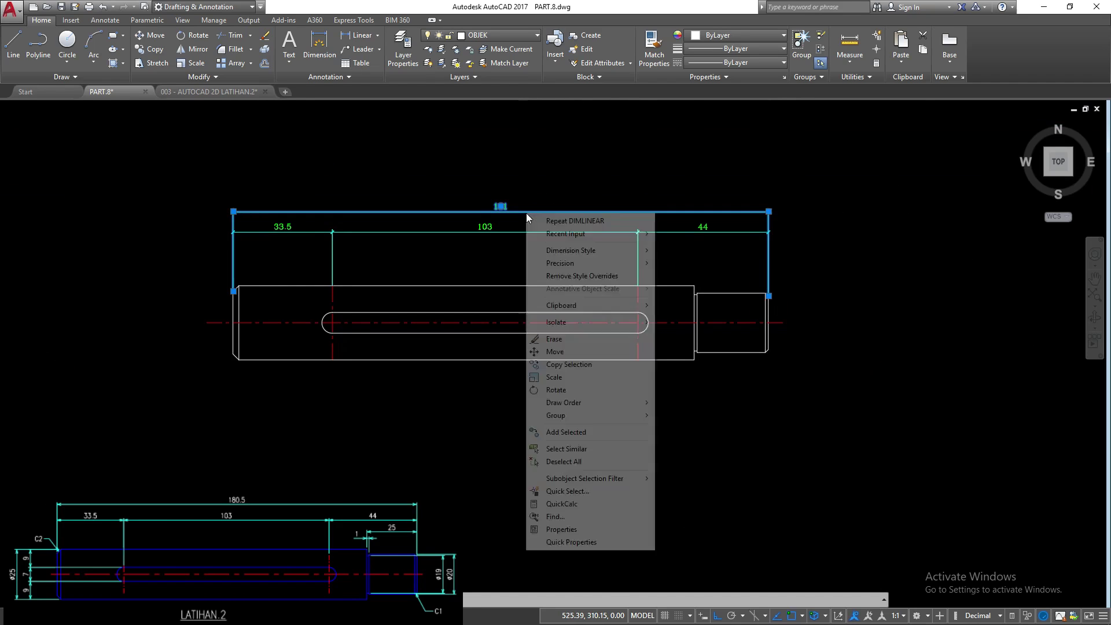
left_click(685, 275)
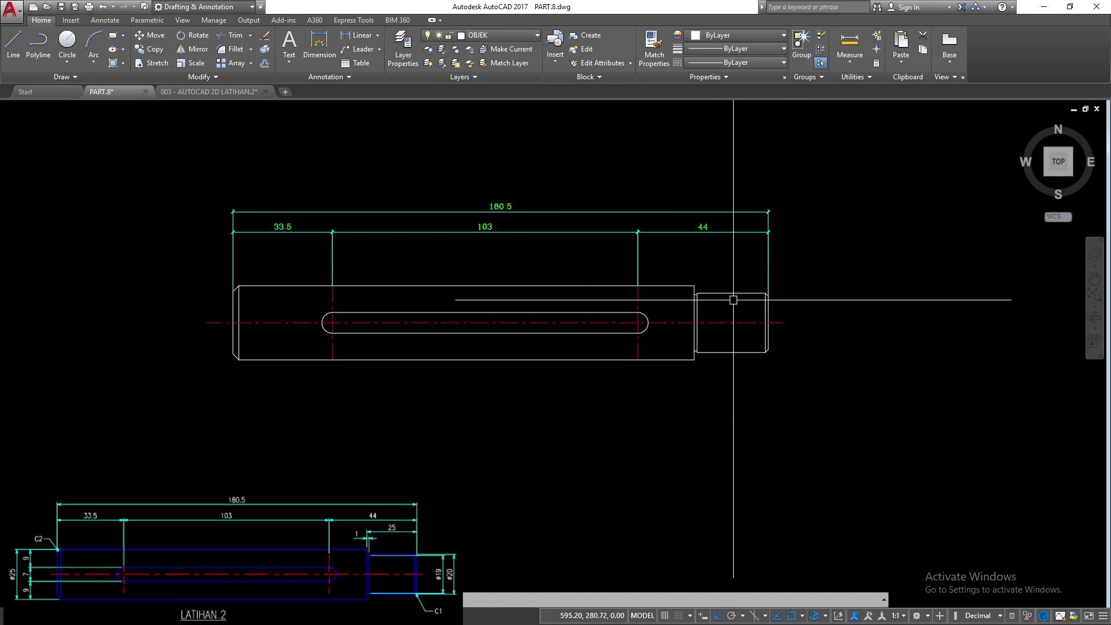
- Dimension the right step from the chamfer end to the step corner as 25
scroll(733, 300, "up", 2)
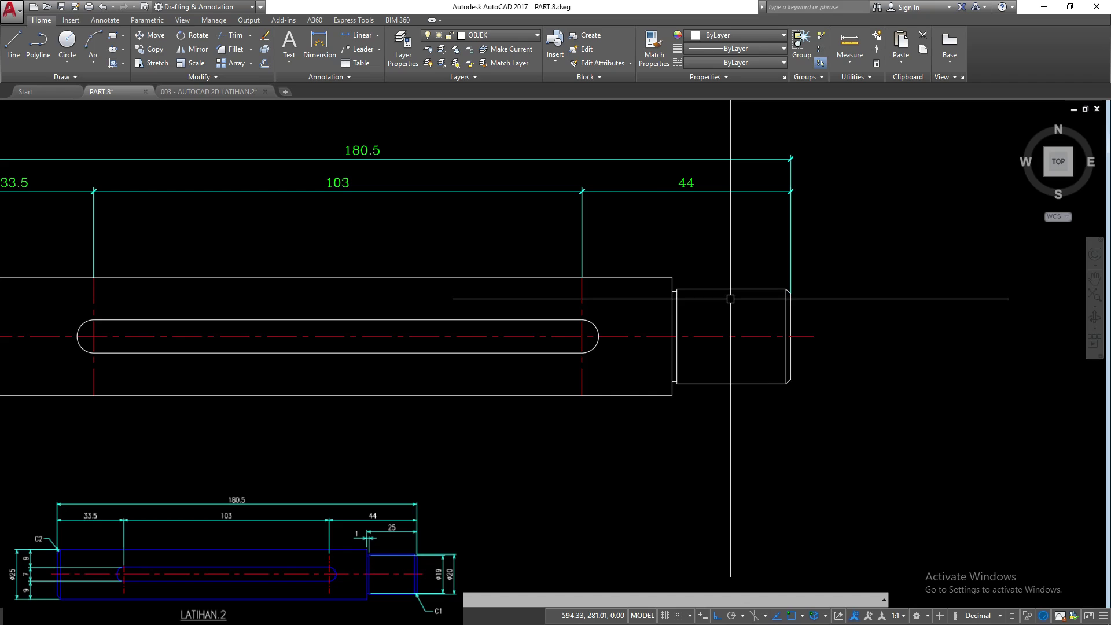
scroll(723, 299, "up", 1)
key("space")
scroll(798, 290, "up", 2)
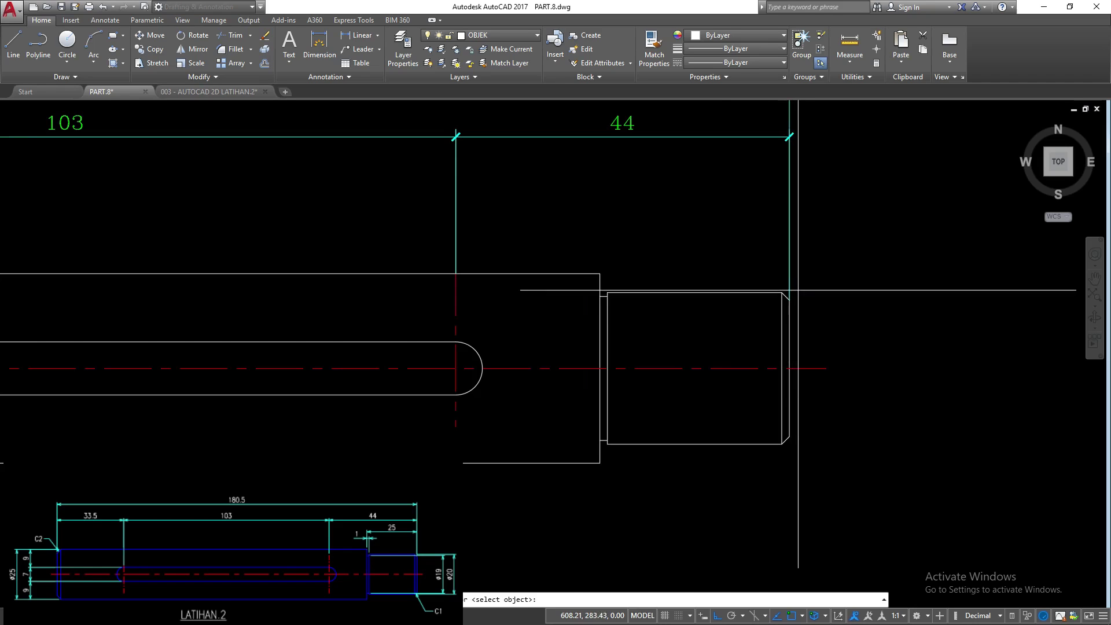
left_click(788, 300)
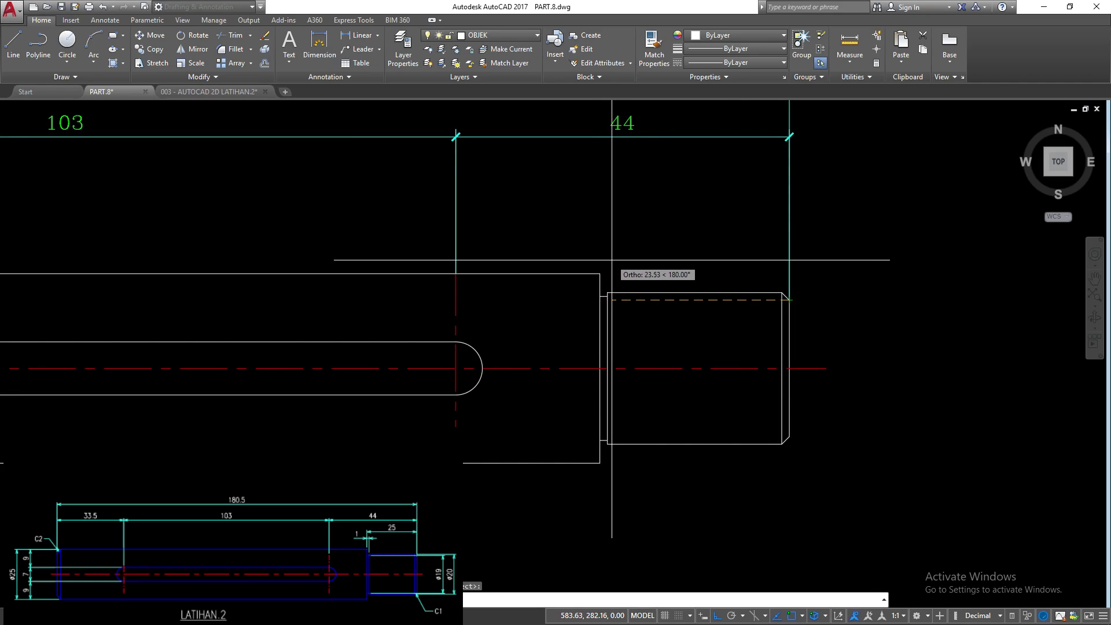
left_click(599, 273)
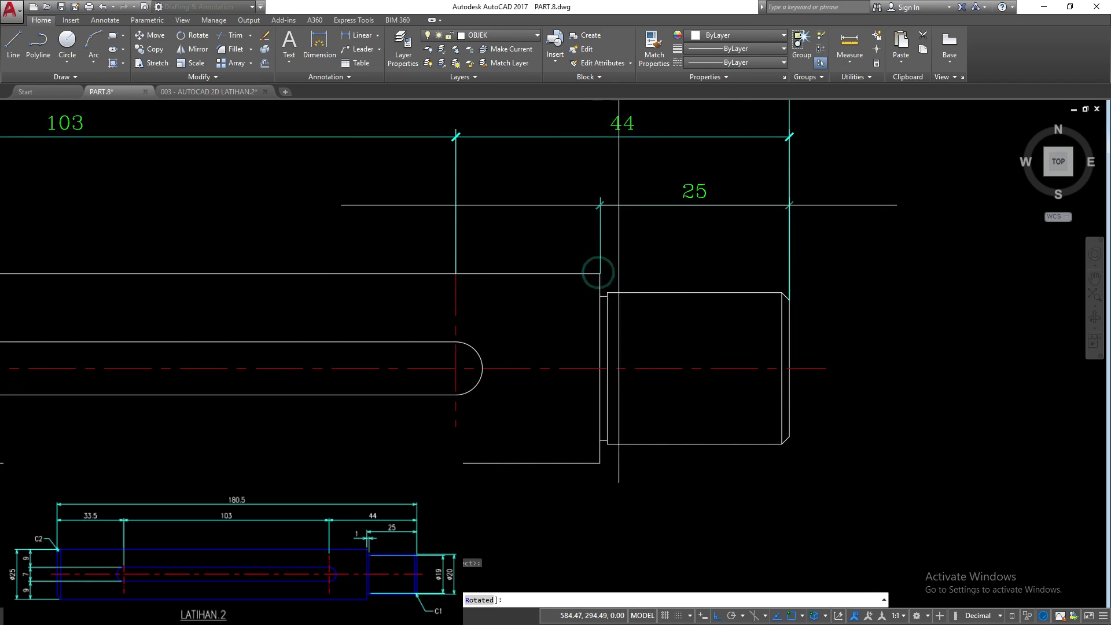
left_click(630, 193)
- Dimension the shoulder gap between the two shoulder lines as 1
key("space")
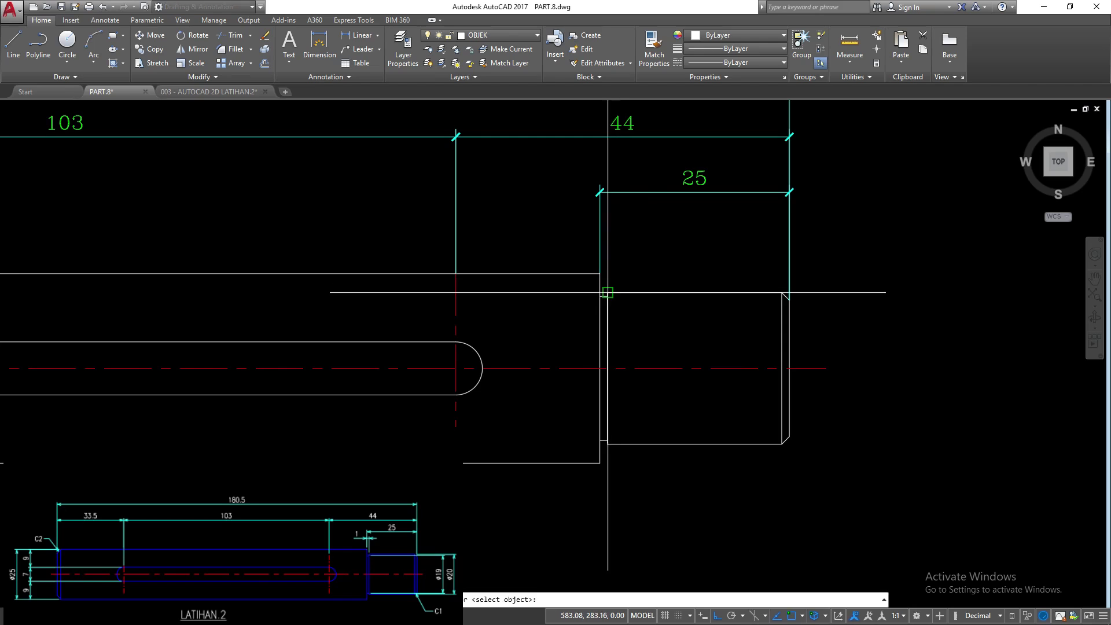
left_click(600, 273)
left_click(607, 292)
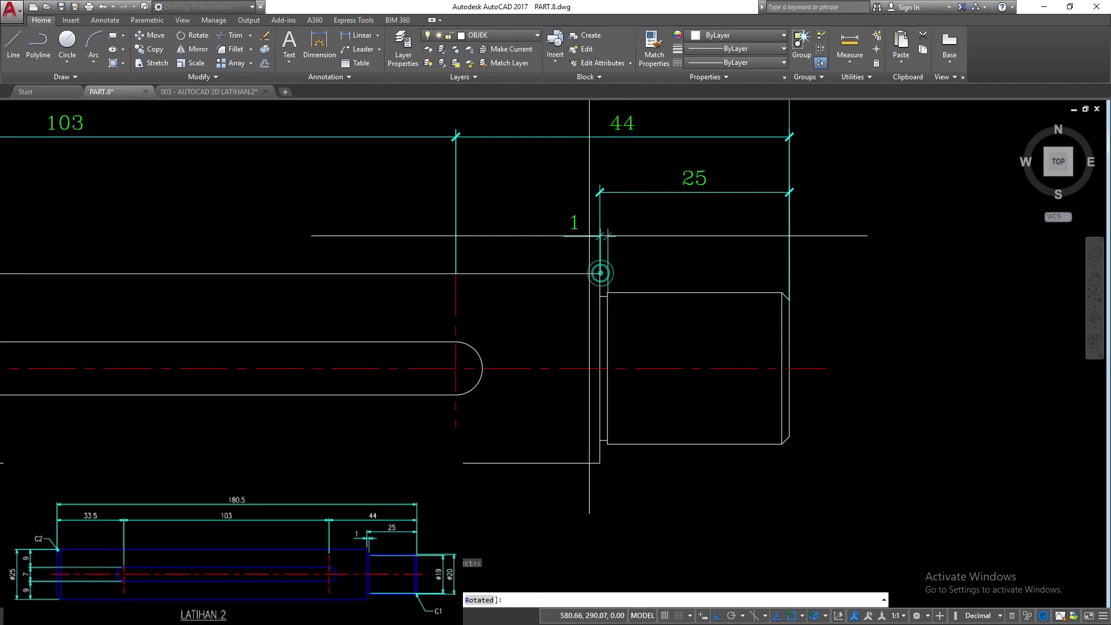
left_click(586, 230)
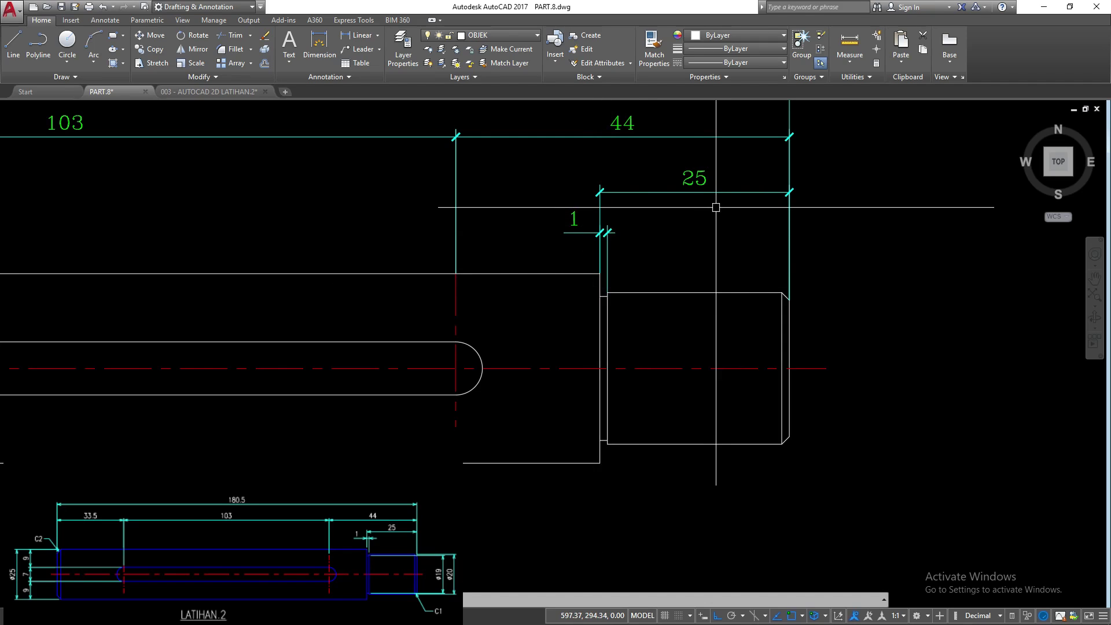
scroll(567, 211, "down", 2)
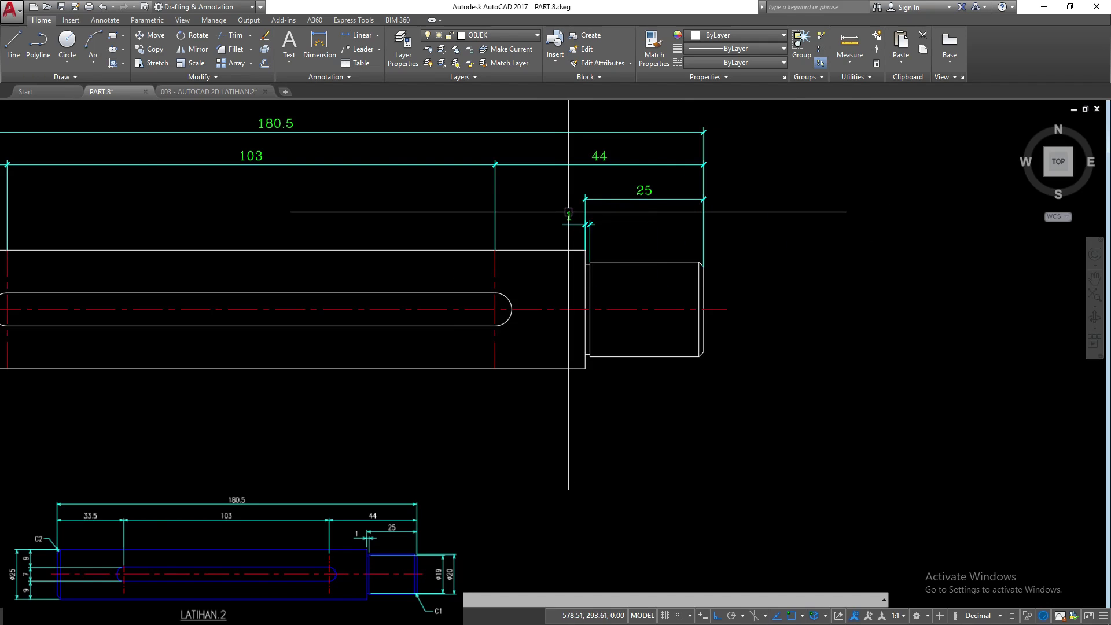
scroll(567, 212, "down", 2)
key("Return")
scroll(636, 226, "up", 5)
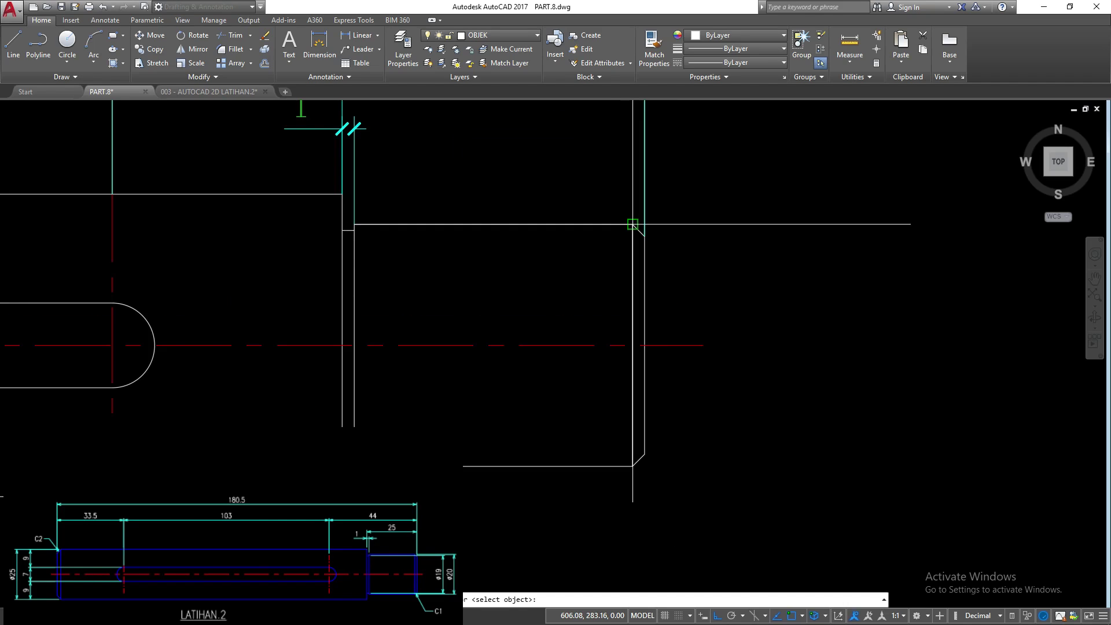
- Add vertical 20 and 19 height dimensions at the shaft's right end
left_click(632, 224)
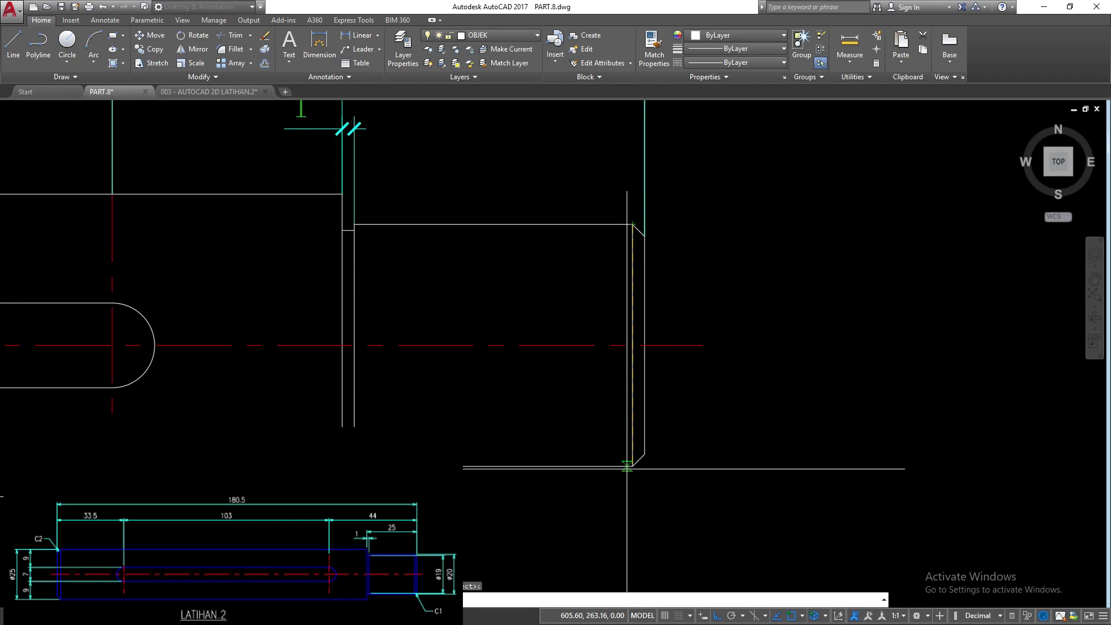
left_click(631, 466)
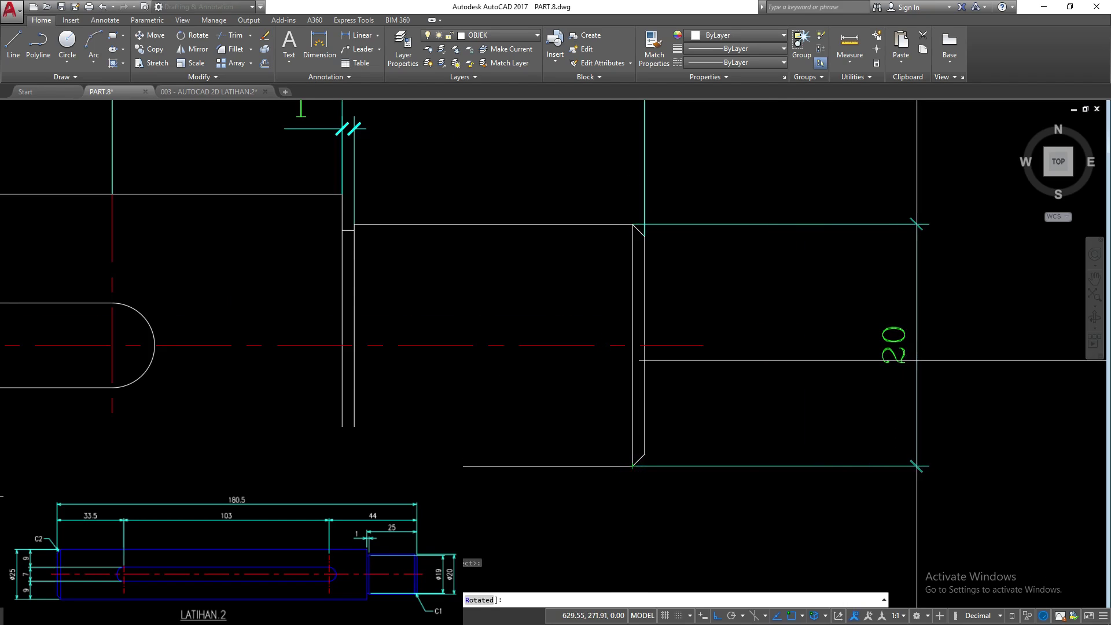
left_click(916, 347)
key("Return")
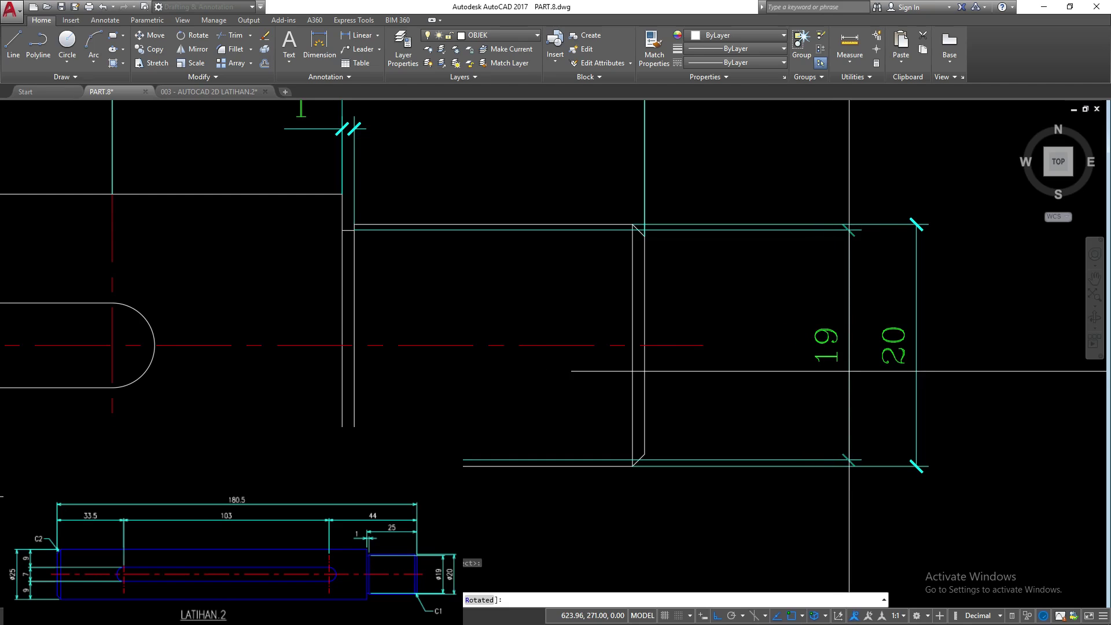
left_click(853, 371)
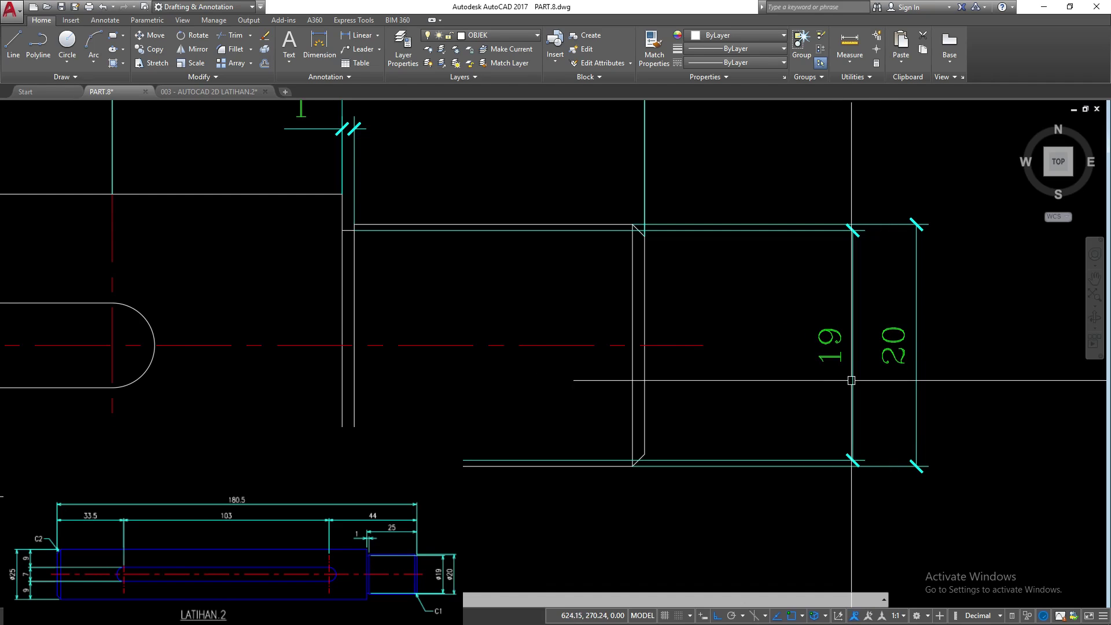
- Prefix both dimension texts with %%c so they read ø19 and ø20
double_click(853, 380)
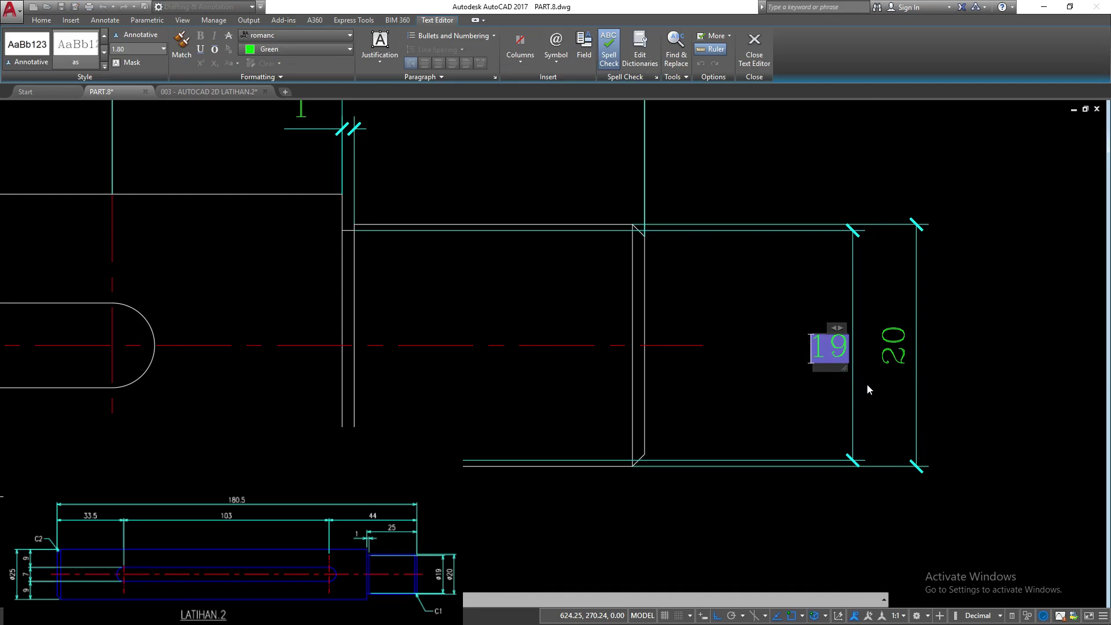
type("%%c")
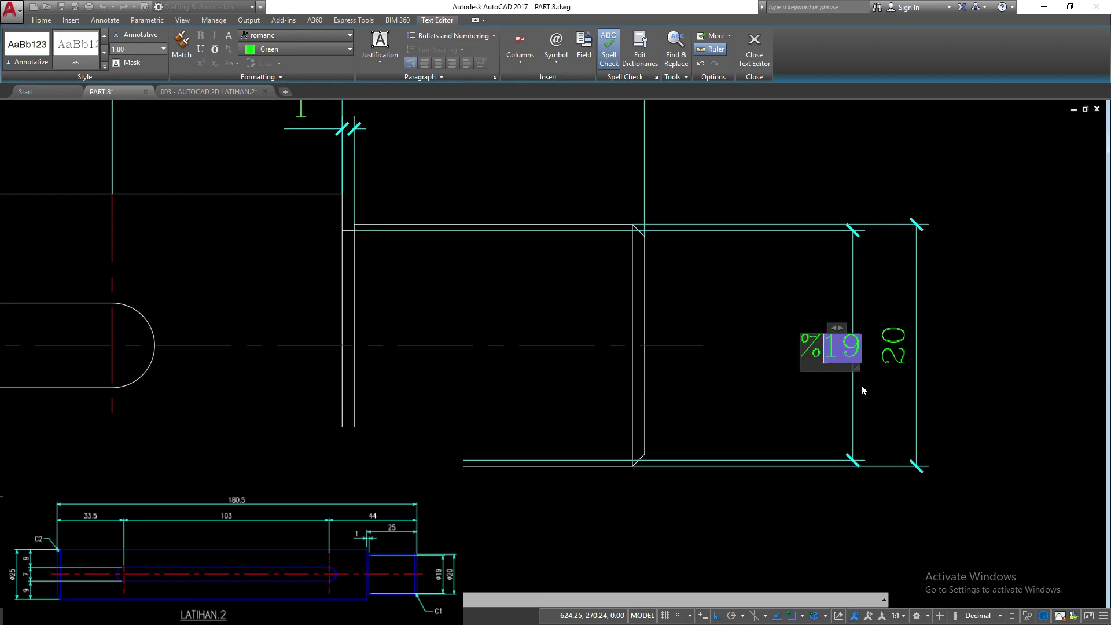
left_click(793, 385)
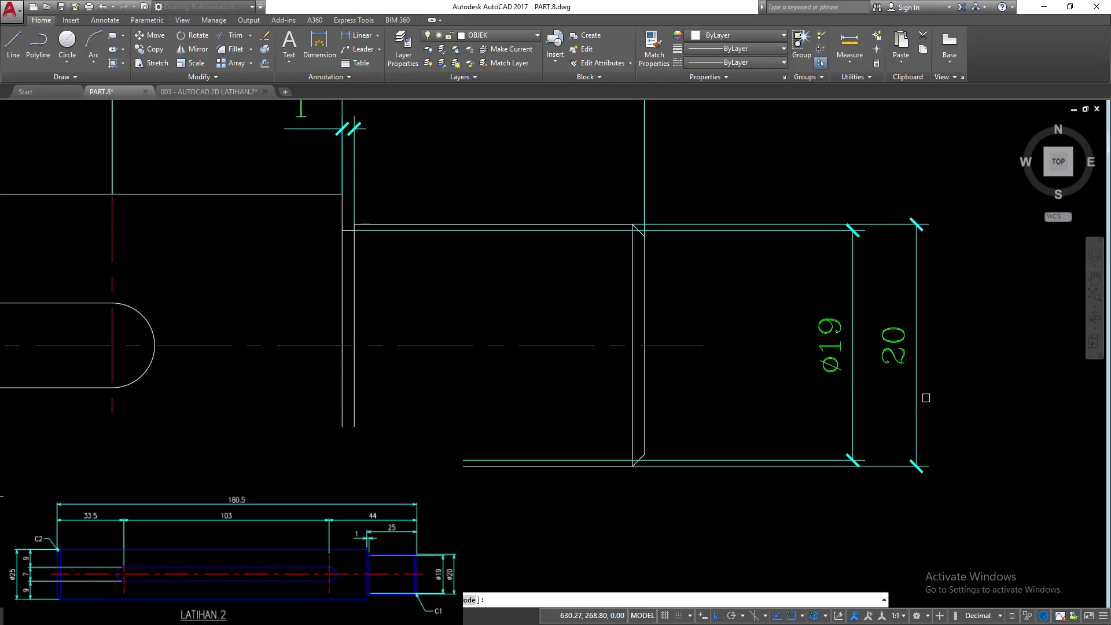
double_click(916, 383)
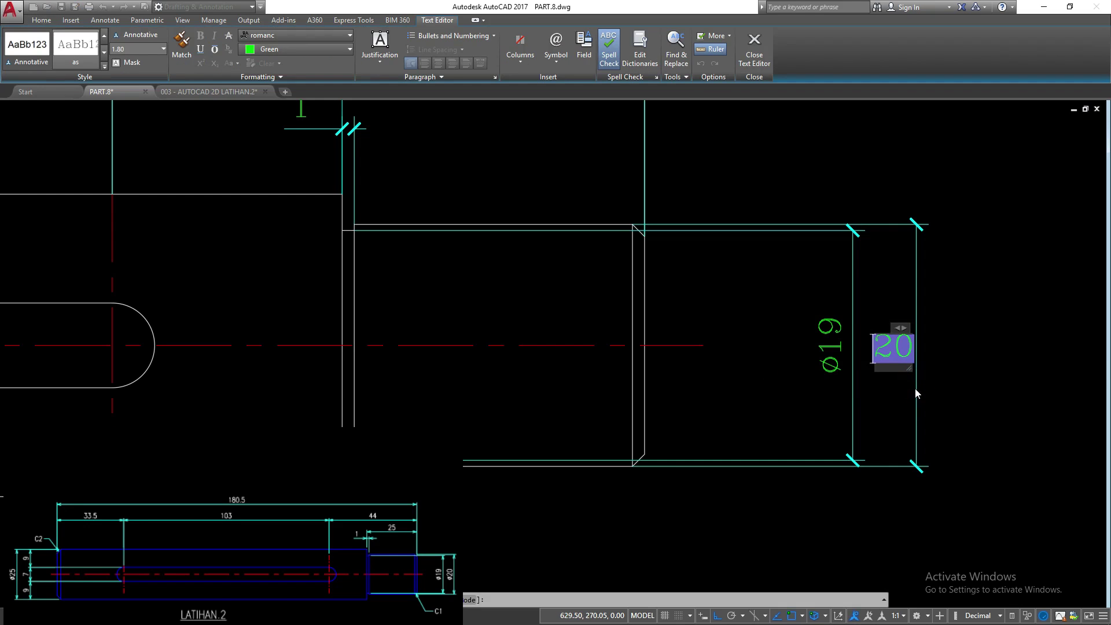
type("%%c")
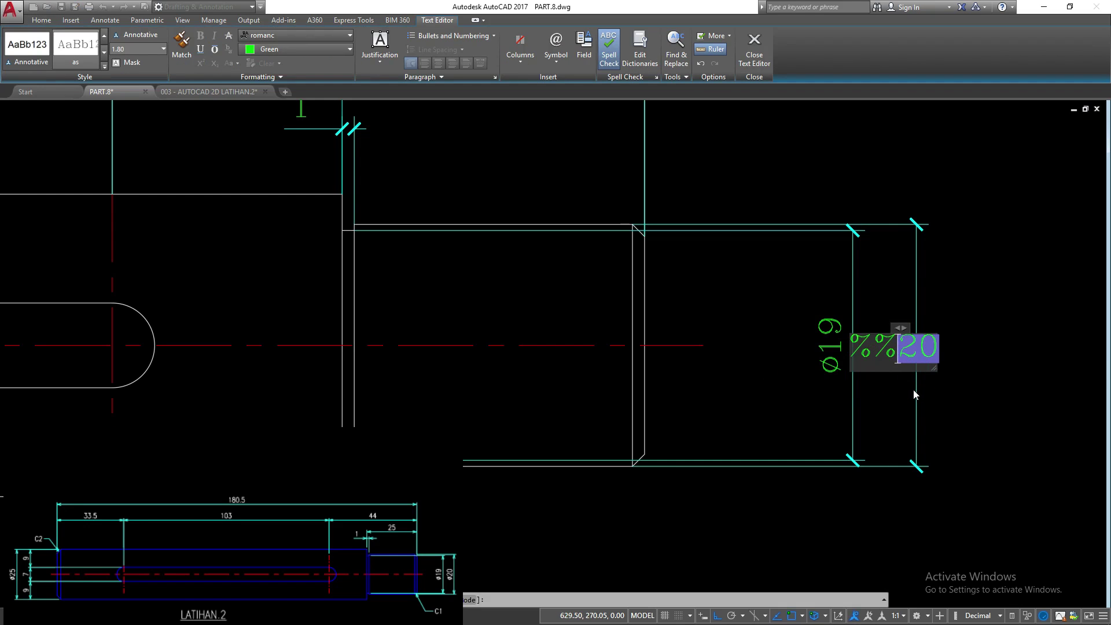
left_click(975, 373)
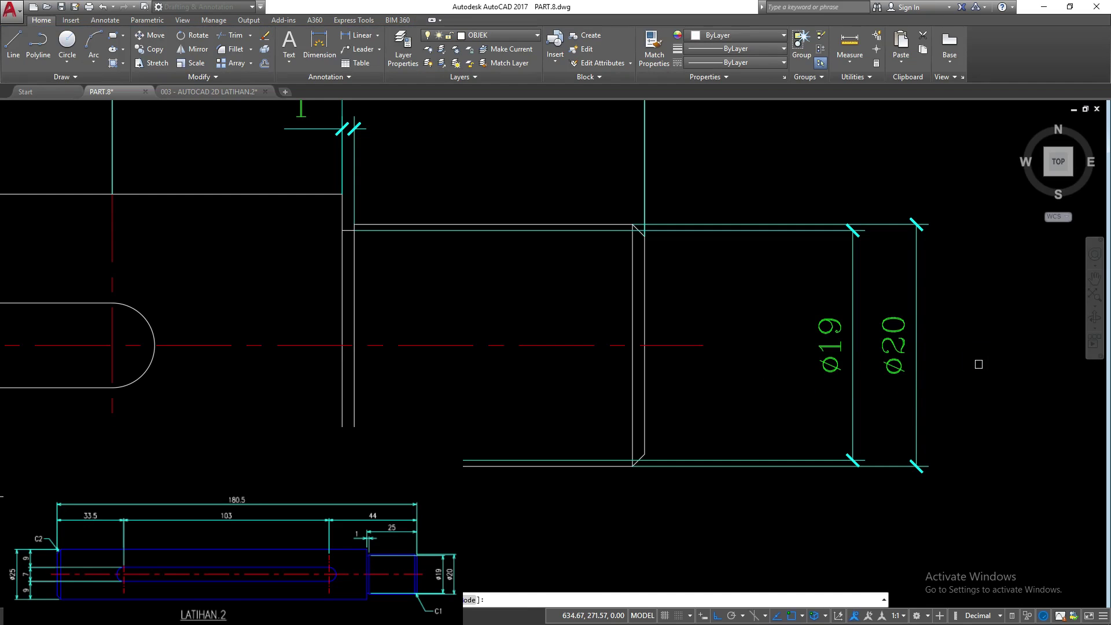
- Draw a C1 leader from the bottom chamfer corner with a diagonal segment and horizontal landing
key("Escape")
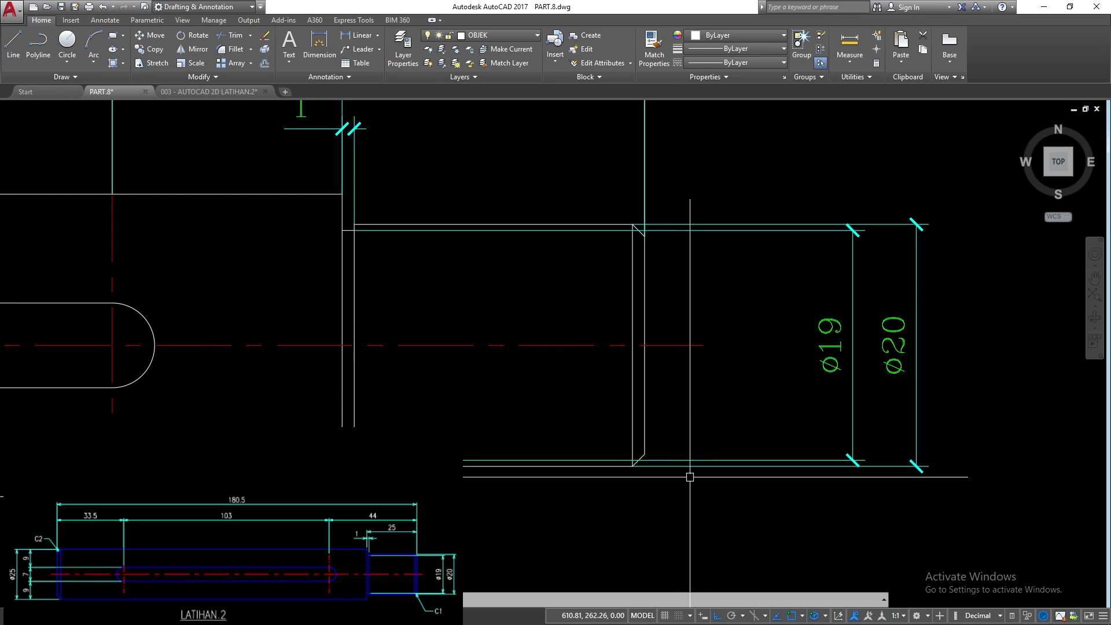
type("le")
key("Return")
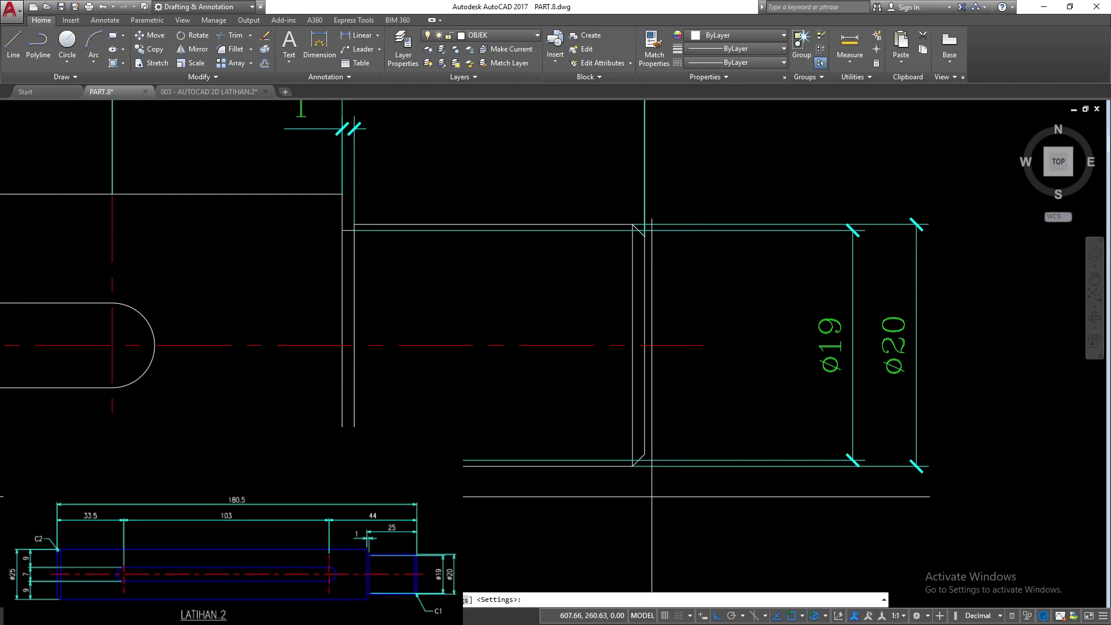
scroll(652, 496, "up", 2)
scroll(651, 491, "up", 3)
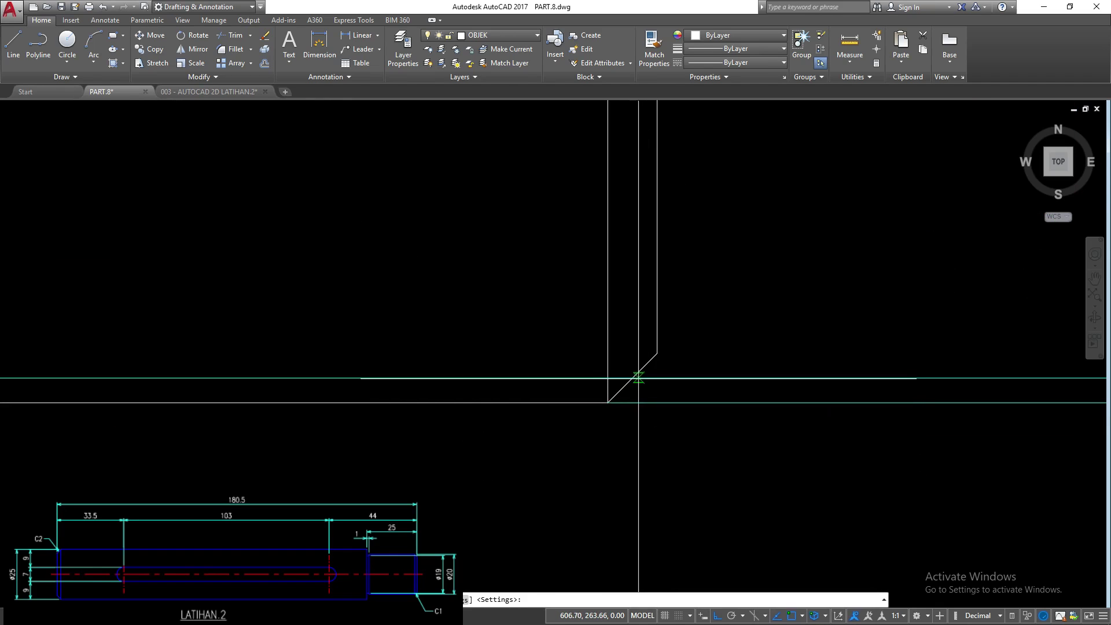
scroll(636, 376, "down", 3)
scroll(636, 373, "down", 2)
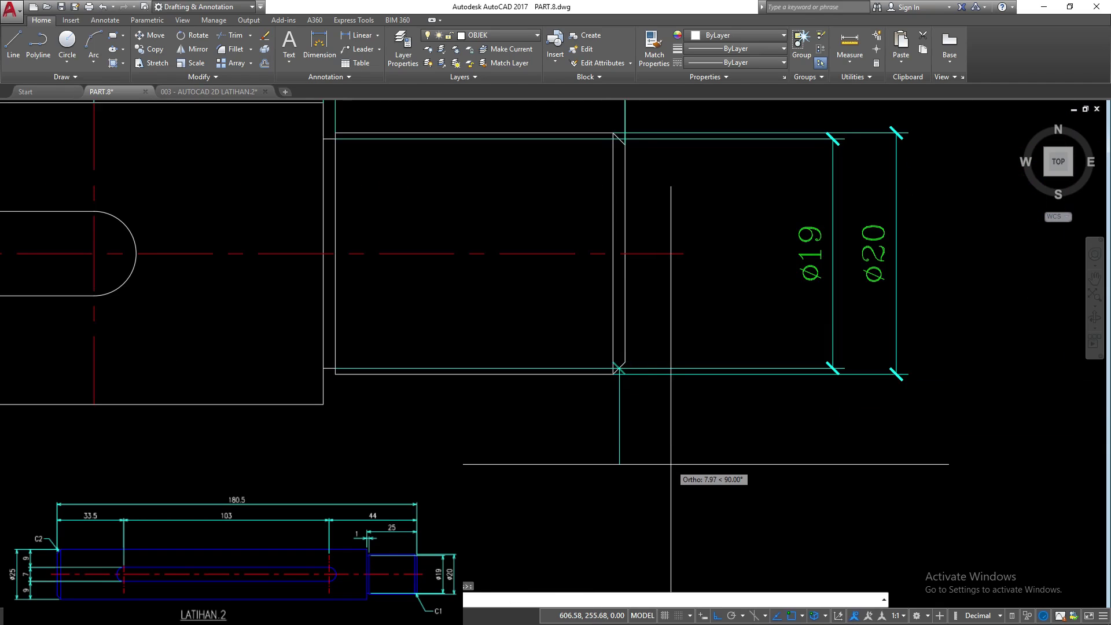
key("F8")
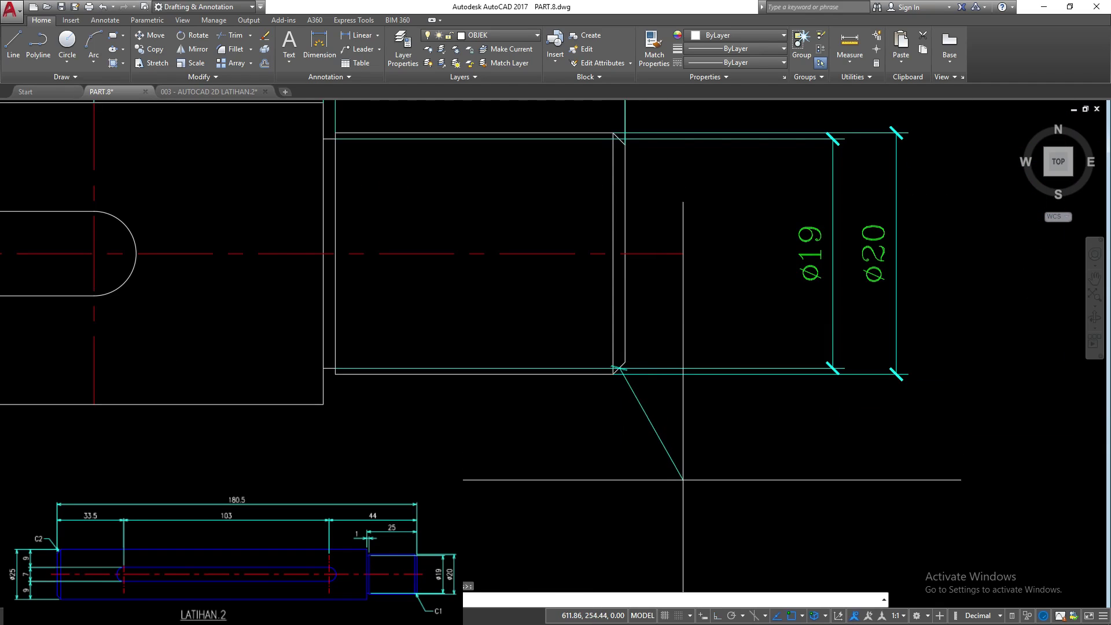
left_click(678, 479)
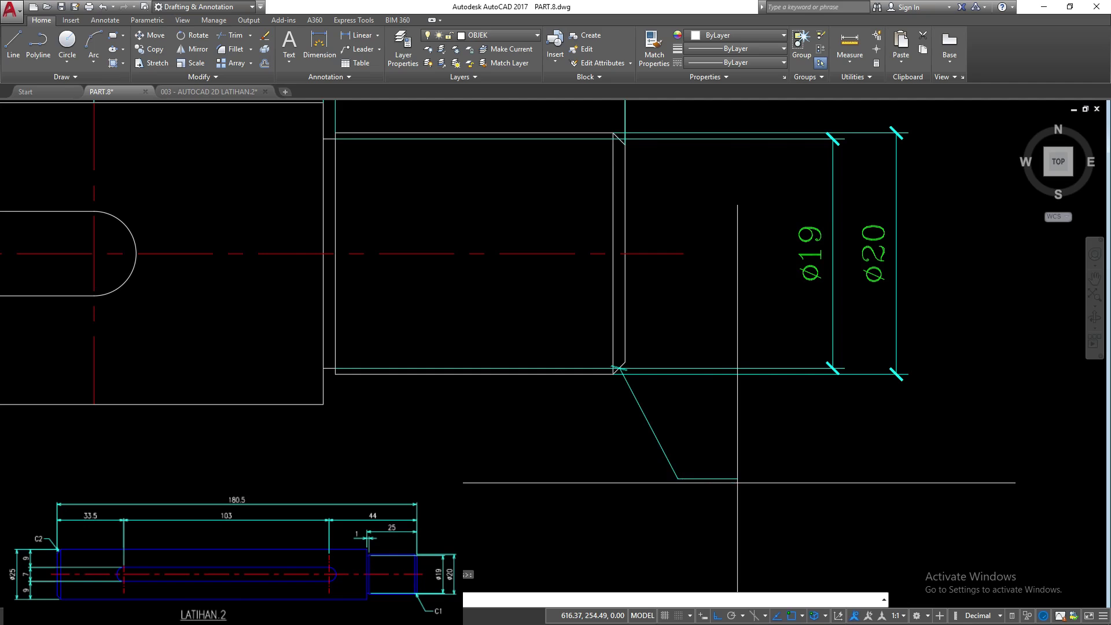
left_click(730, 487)
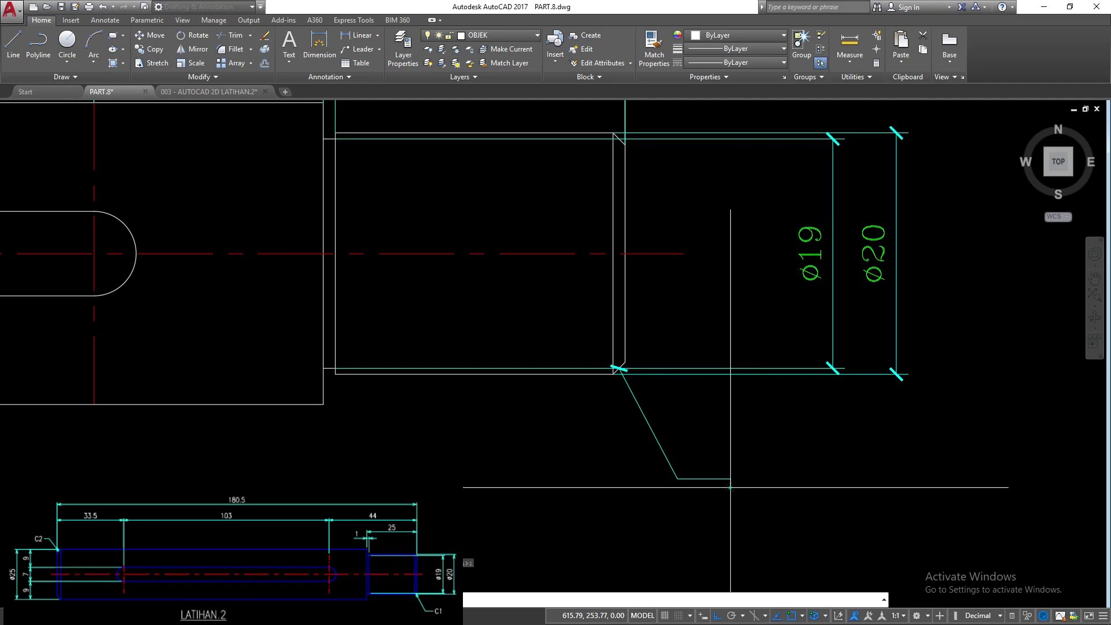
key("Return")
type("C1")
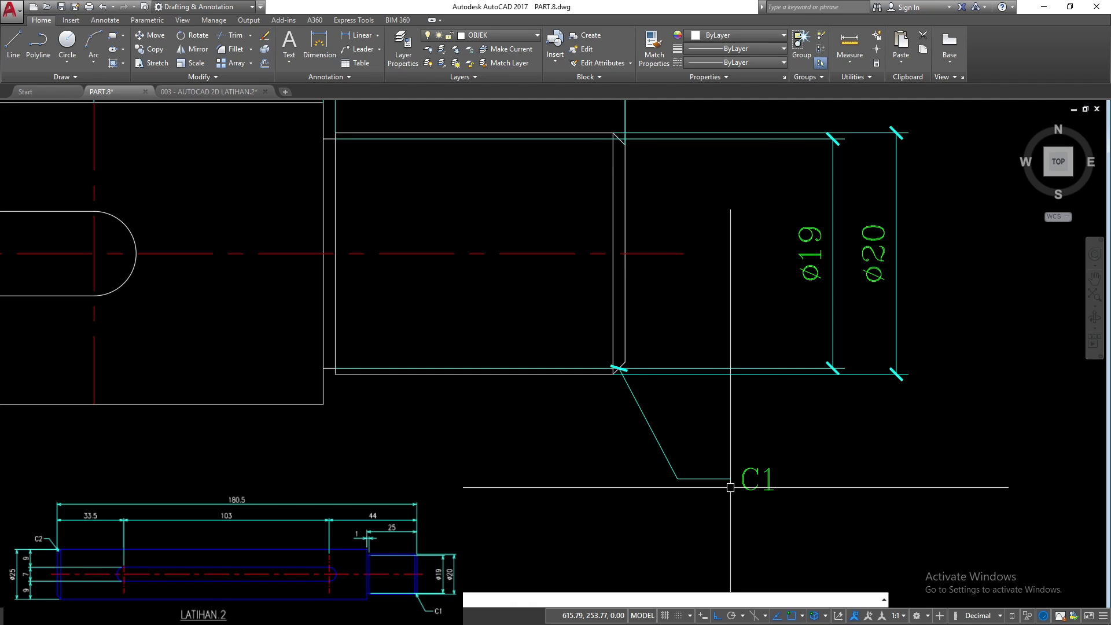
- Select the C1 leader and show its properties
scroll(617, 372, "up", 4)
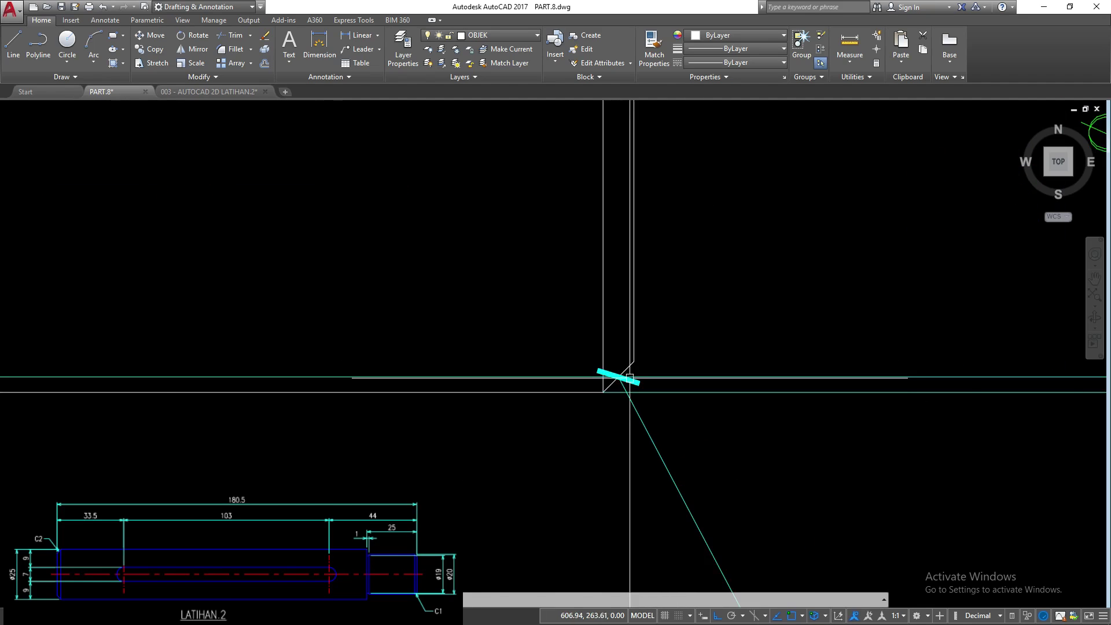
scroll(629, 377, "down", 2)
left_click(637, 414)
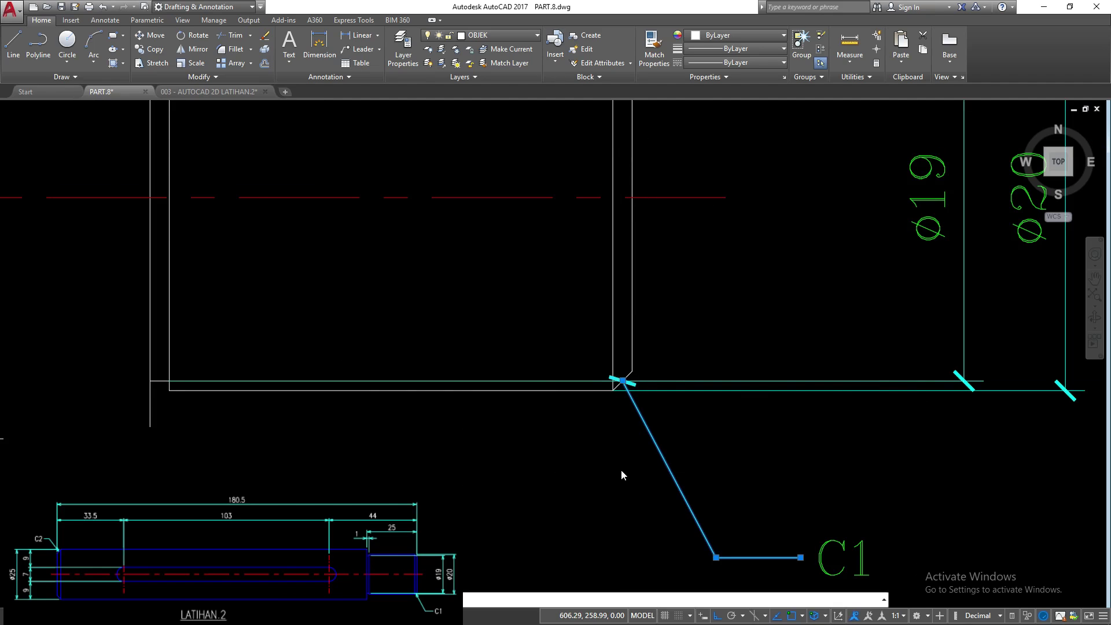
key("ctrl+1")
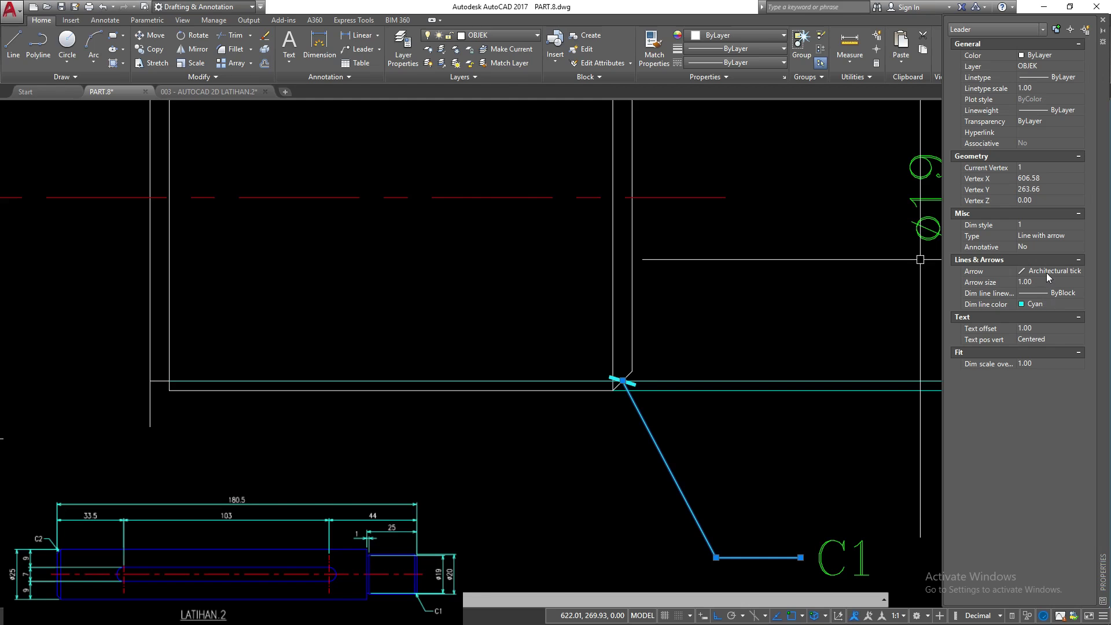
- Set the C1 leader's arrowhead to Open 30 with arrow size 2.50, then close Properties
left_click(1077, 272)
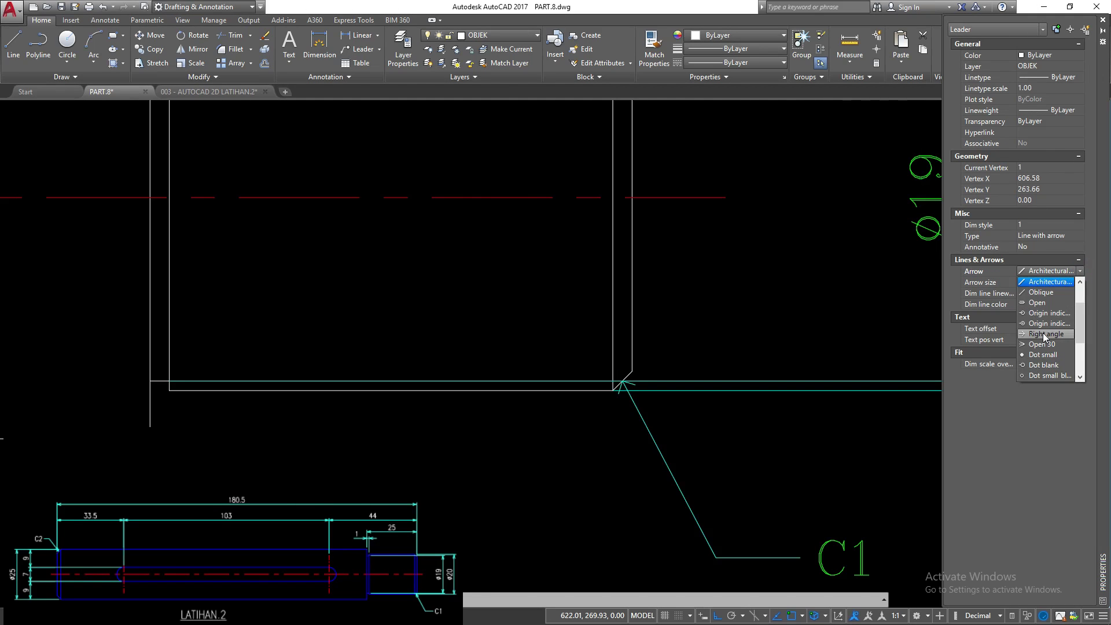
left_click(1037, 343)
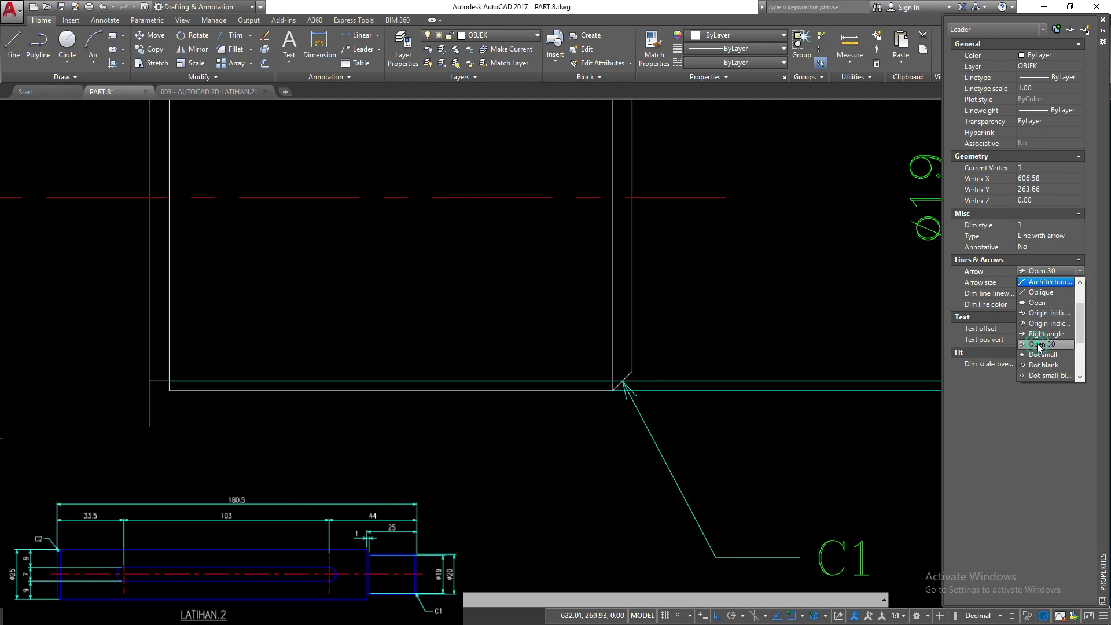
left_click(1053, 282)
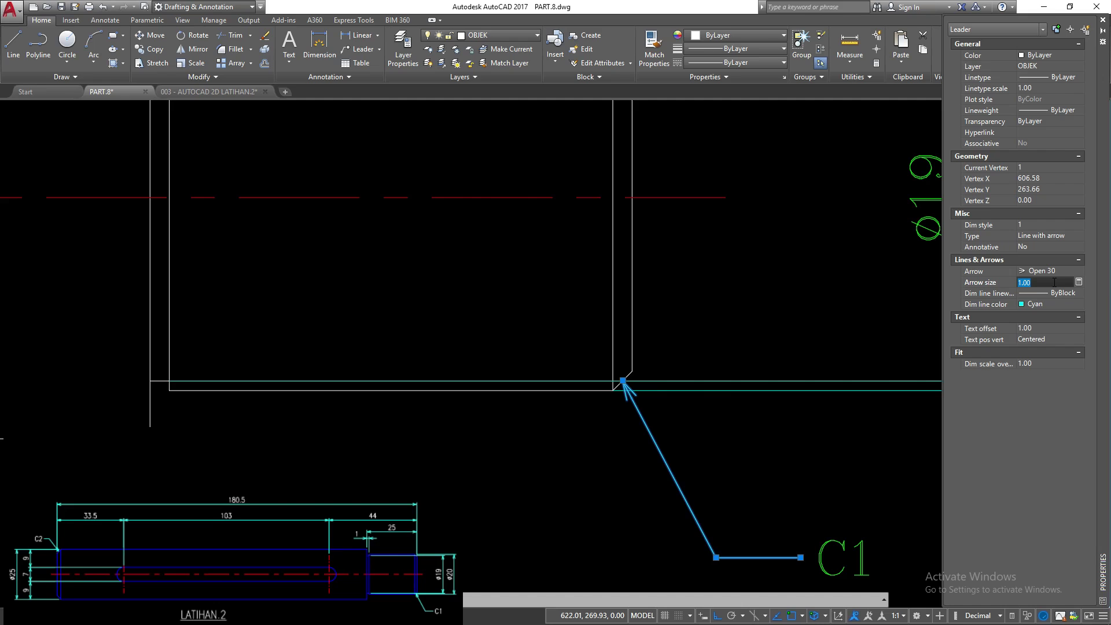
type("2.5")
key("Return")
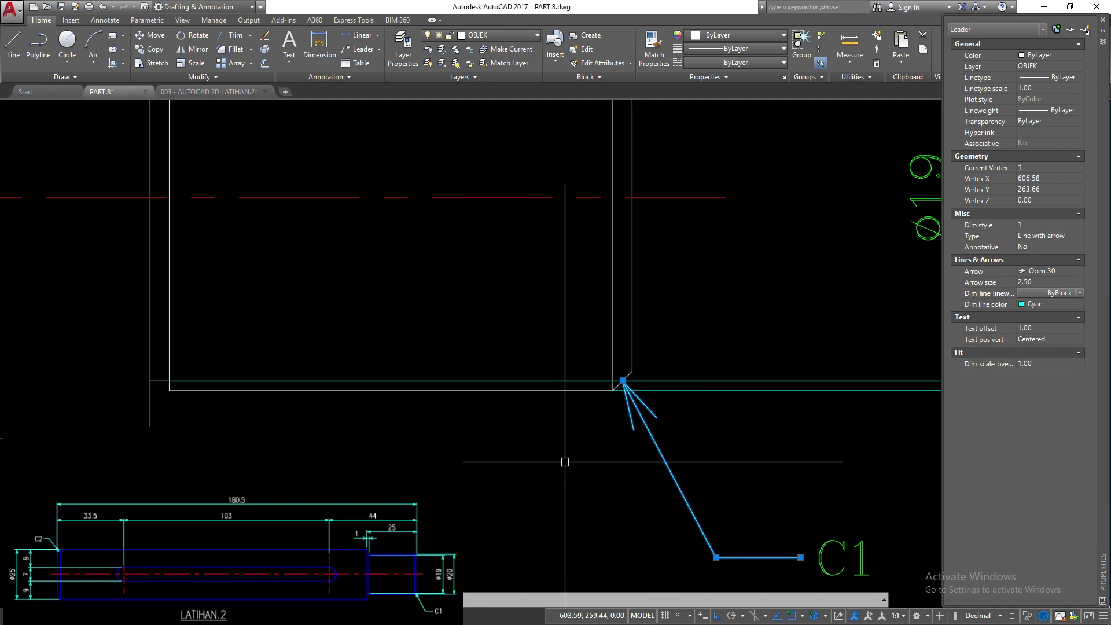
scroll(637, 376, "down", 2)
scroll(759, 379, "down", 3)
scroll(640, 377, "down", 2)
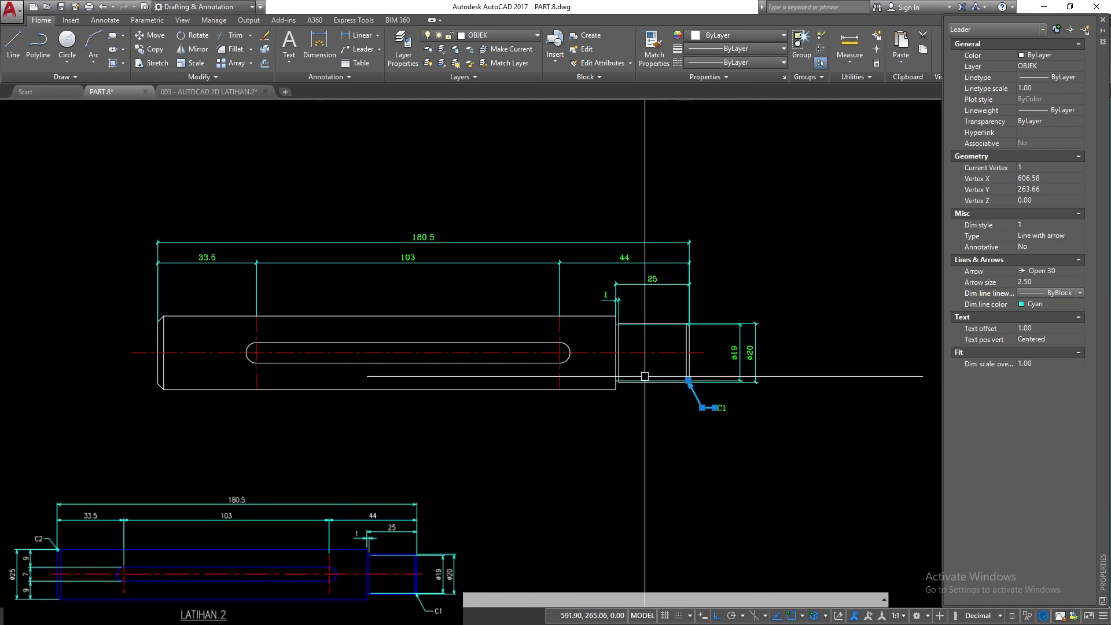
scroll(640, 409, "up", 2)
key("Escape")
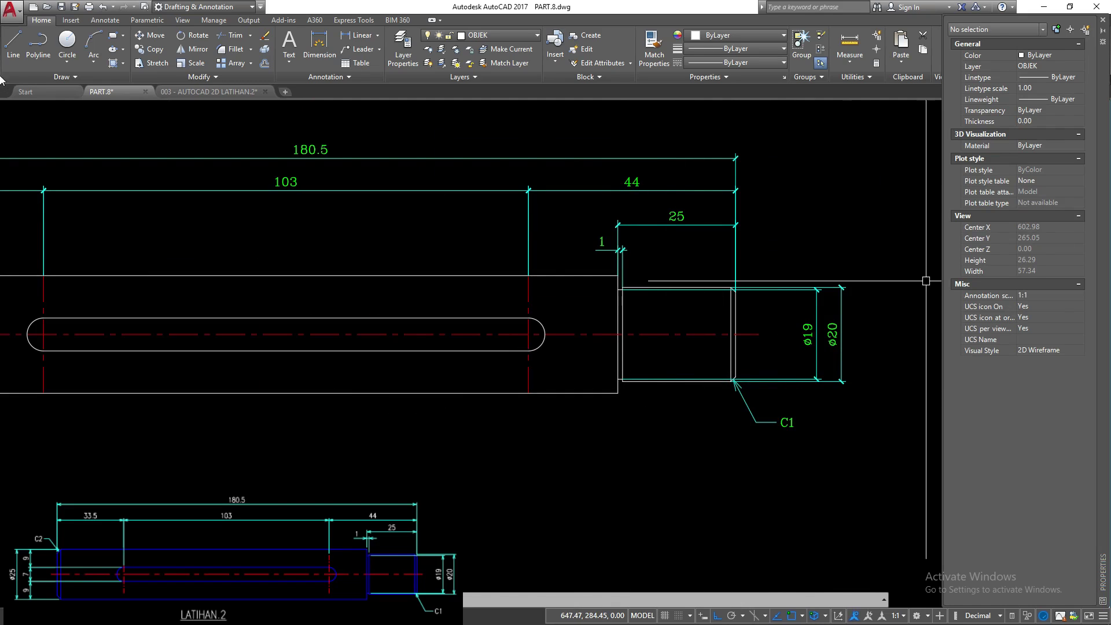
left_click(1103, 22)
scroll(538, 376, "down", 2)
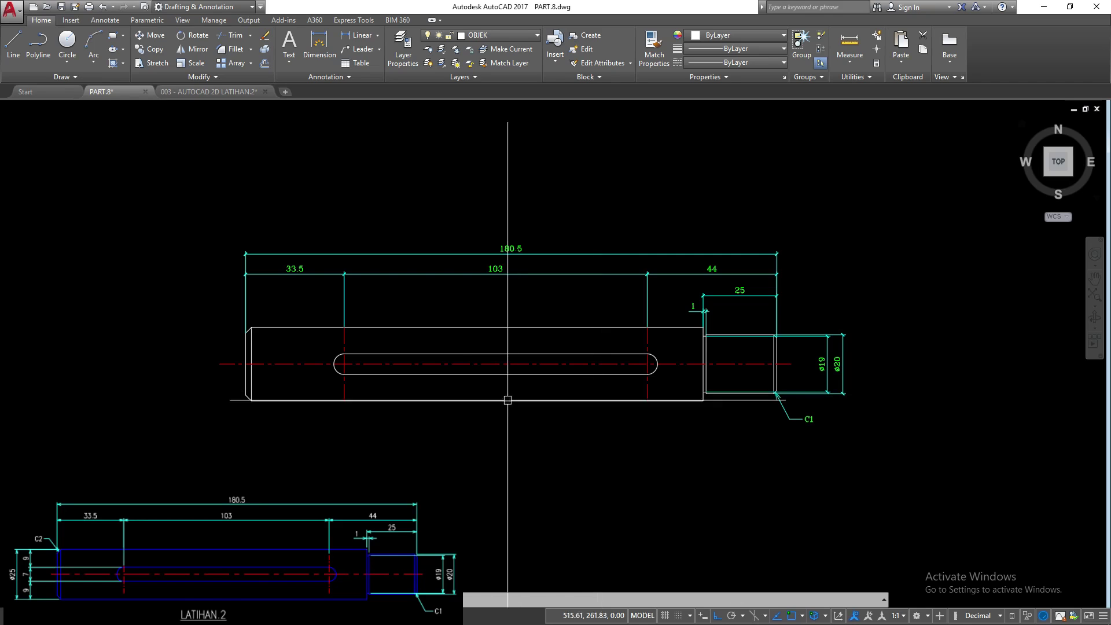
- Add a stacked 9, 7, 9 vertical dimension chain across the keyway at the left end
left_click(306, 390)
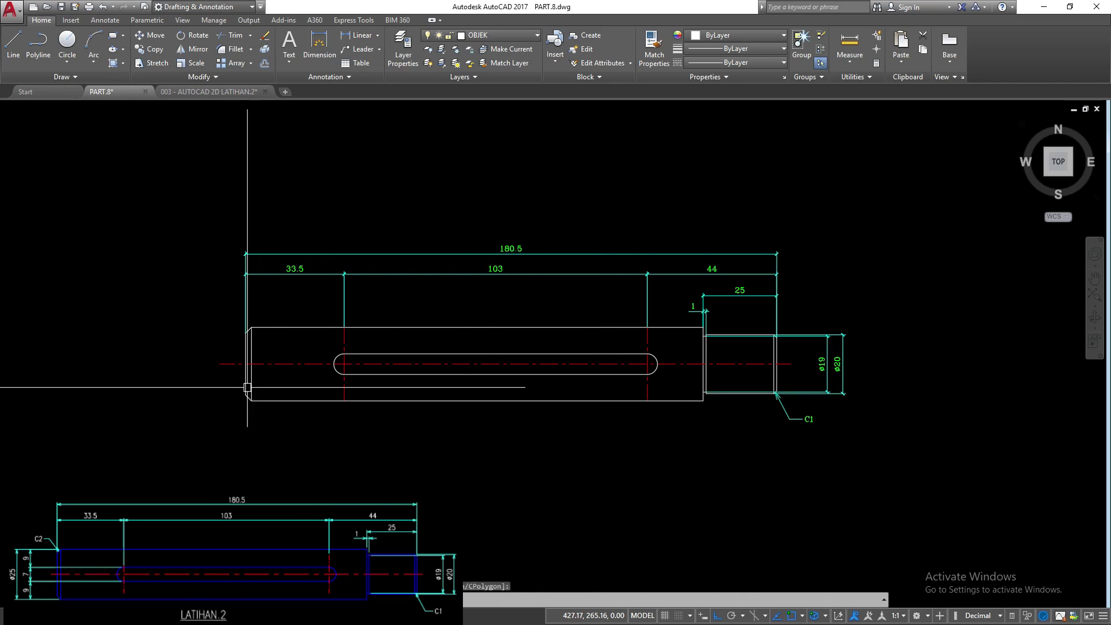
type("dli")
key("Return")
left_click(251, 327)
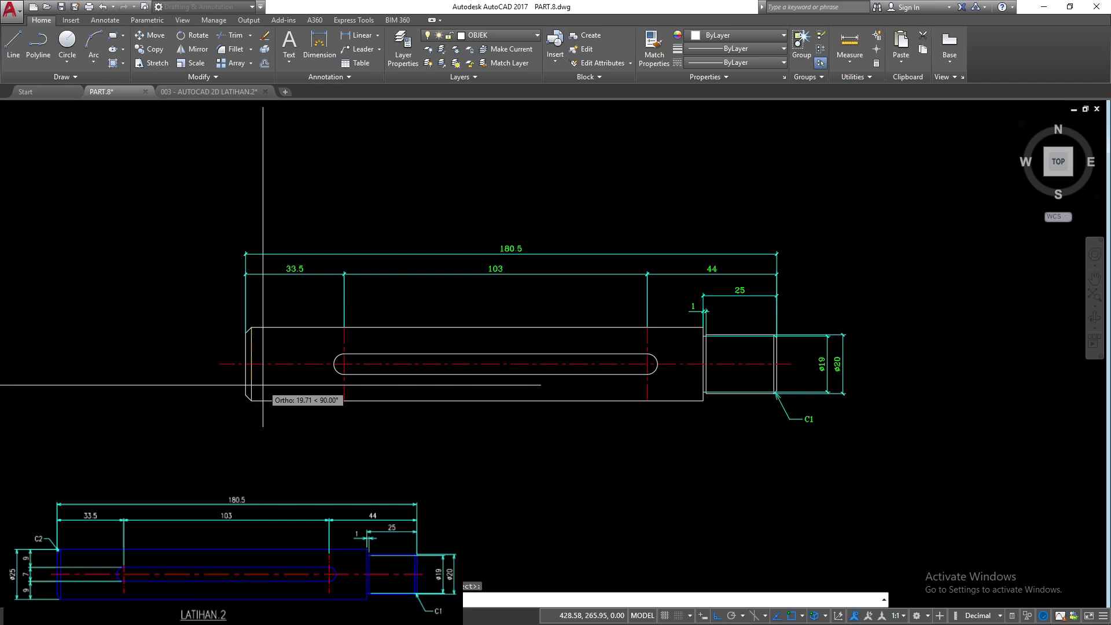
left_click(343, 353)
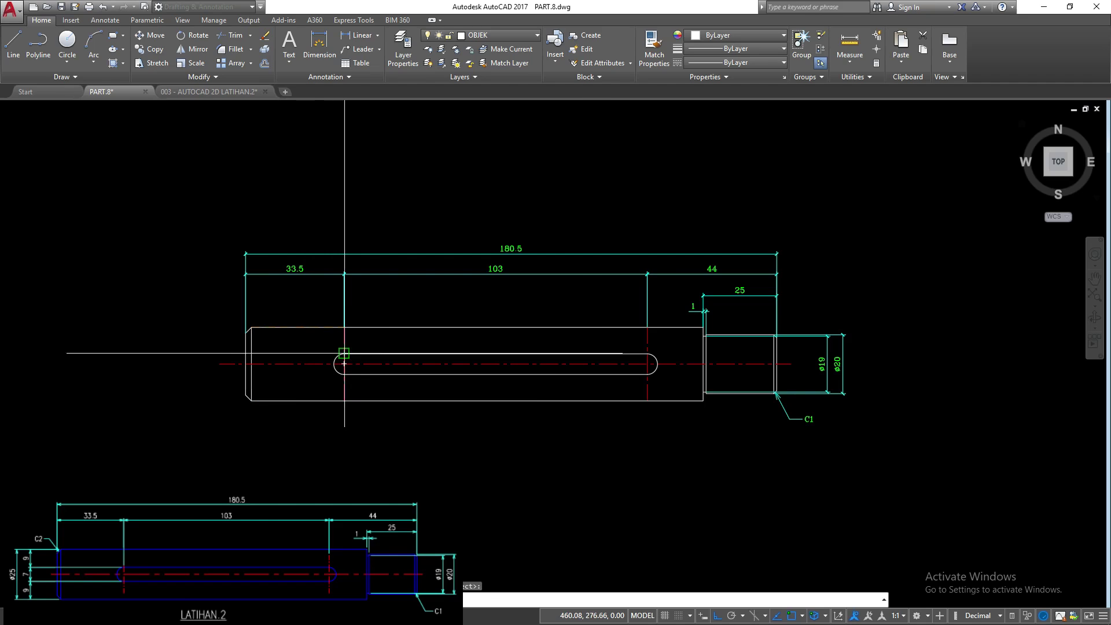
left_click(211, 345)
type("dco")
key("Return")
scroll(326, 382, "up", 4)
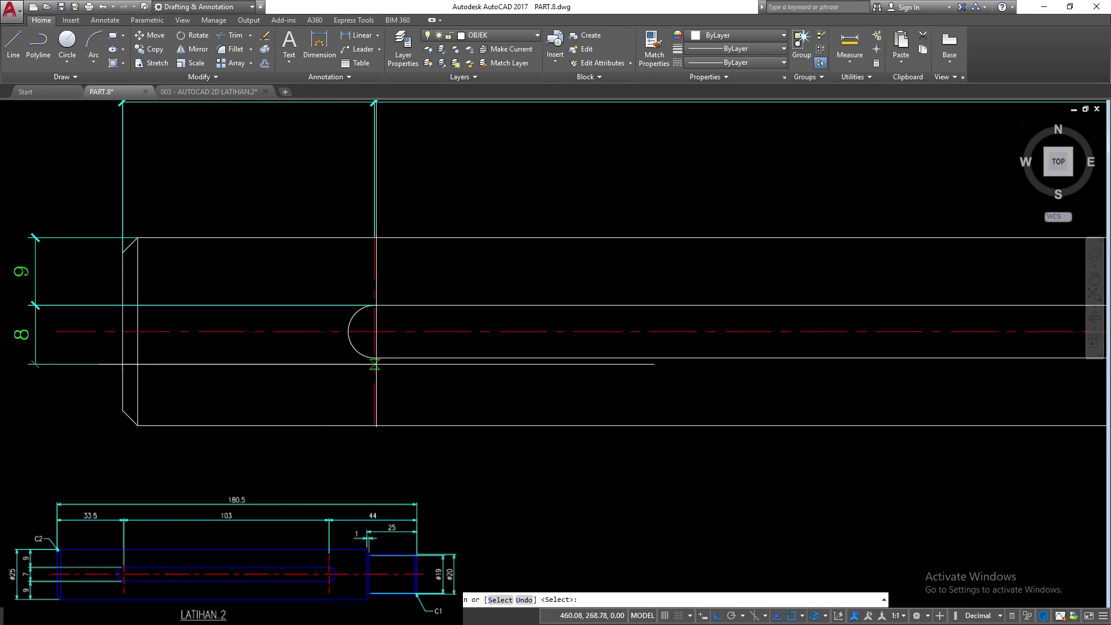
left_click(375, 358)
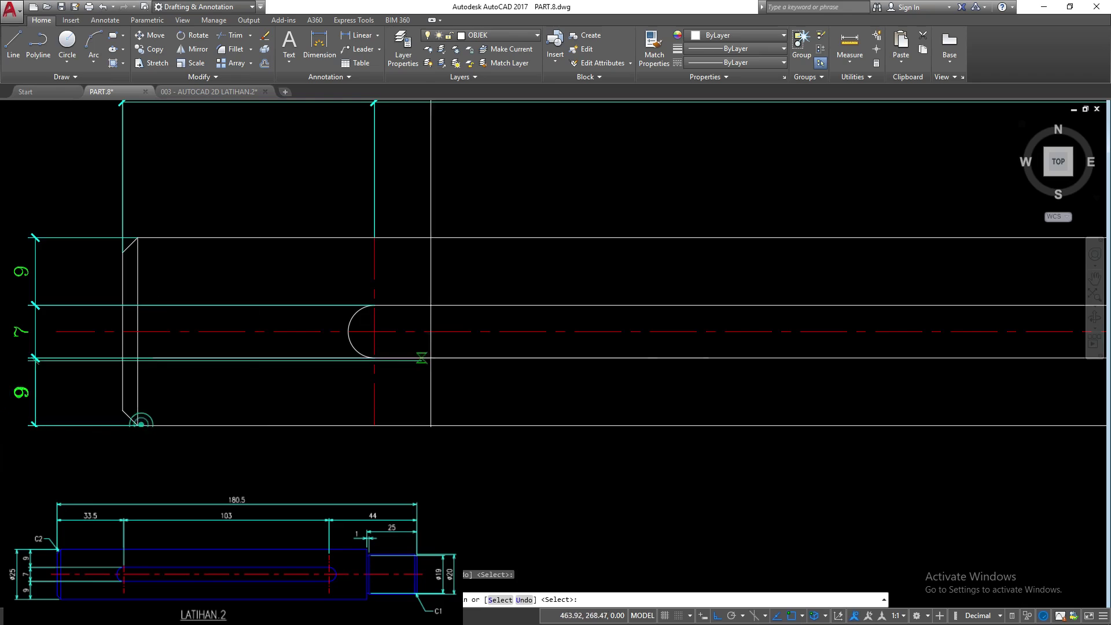
left_click(430, 425)
scroll(521, 338, "down", 2)
key("Escape")
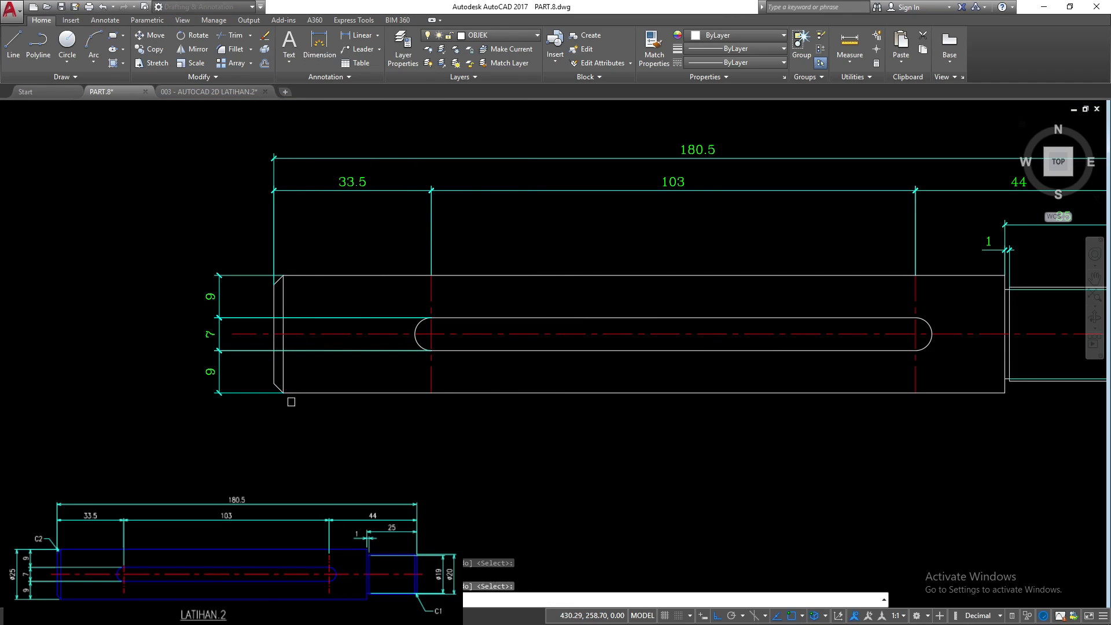
- Add the overall 25 height dimension outside the stacked dimensions
key("Return")
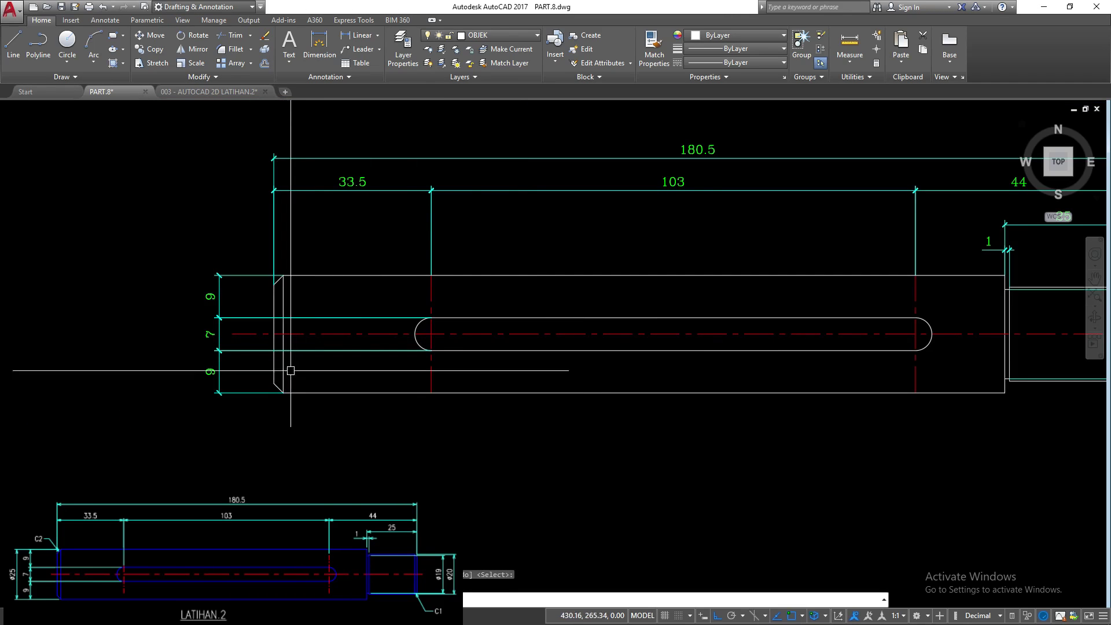
left_click(282, 278)
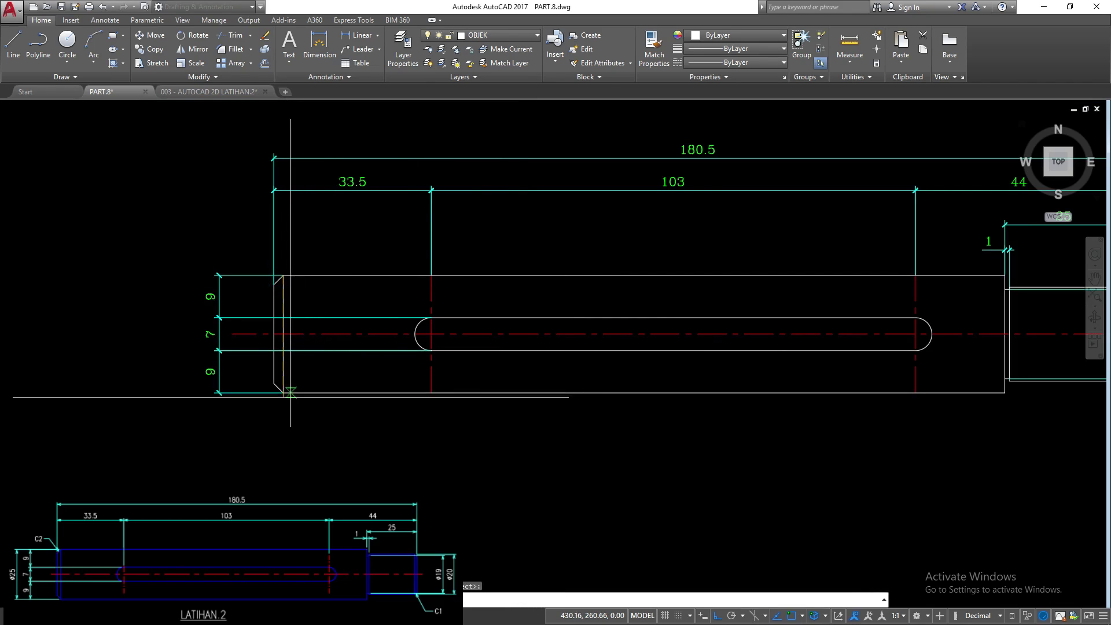
left_click(282, 393)
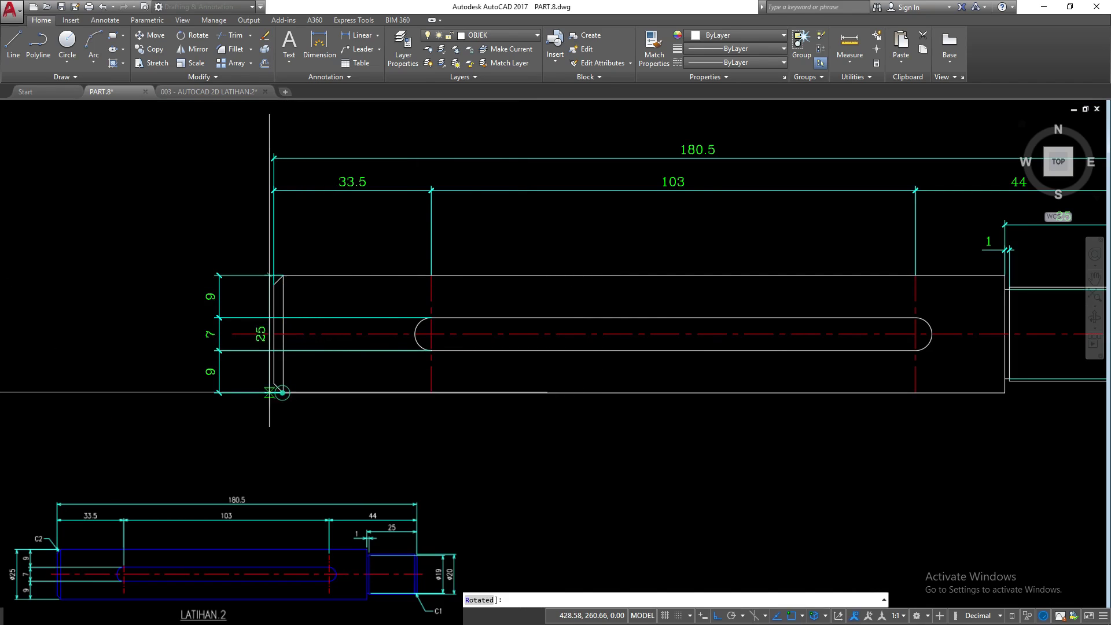
left_click(186, 381)
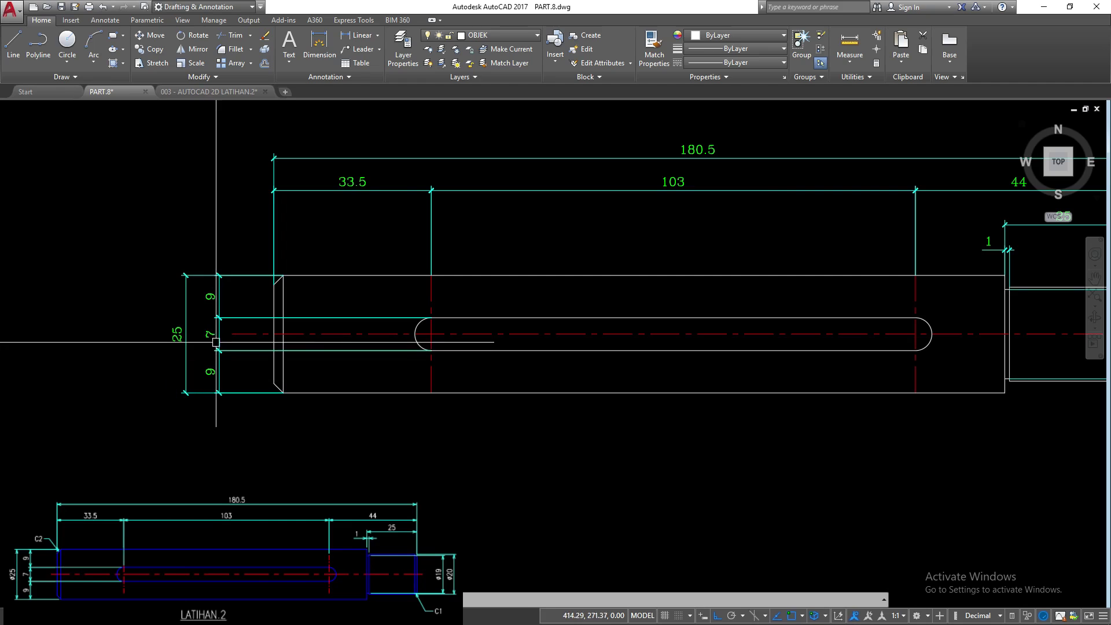
double_click(191, 360)
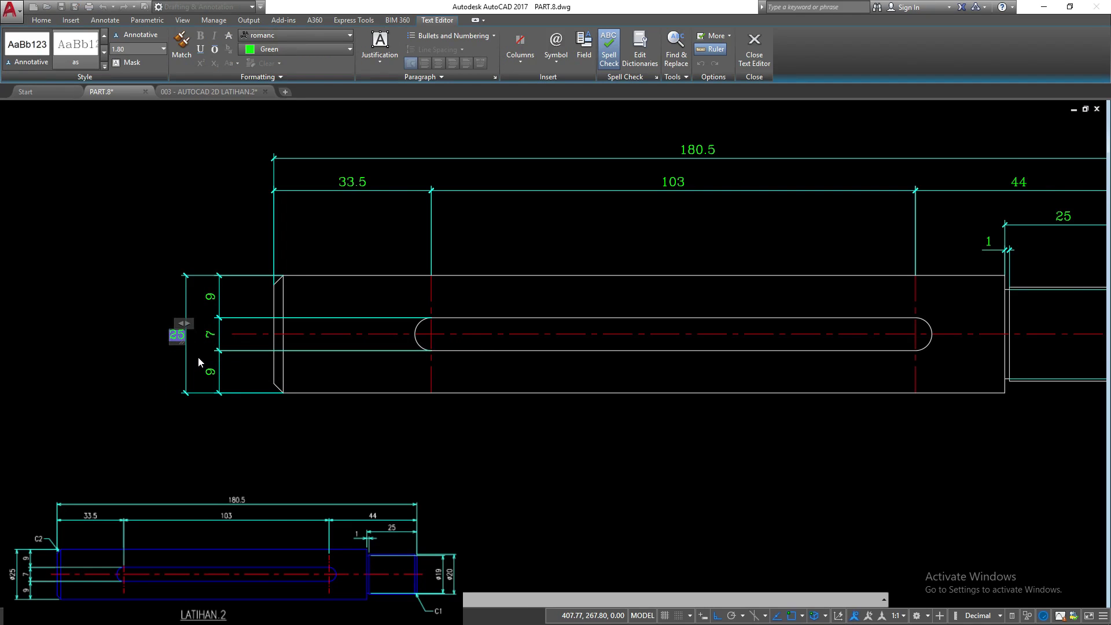
type("Ø")
key("BackSpace")
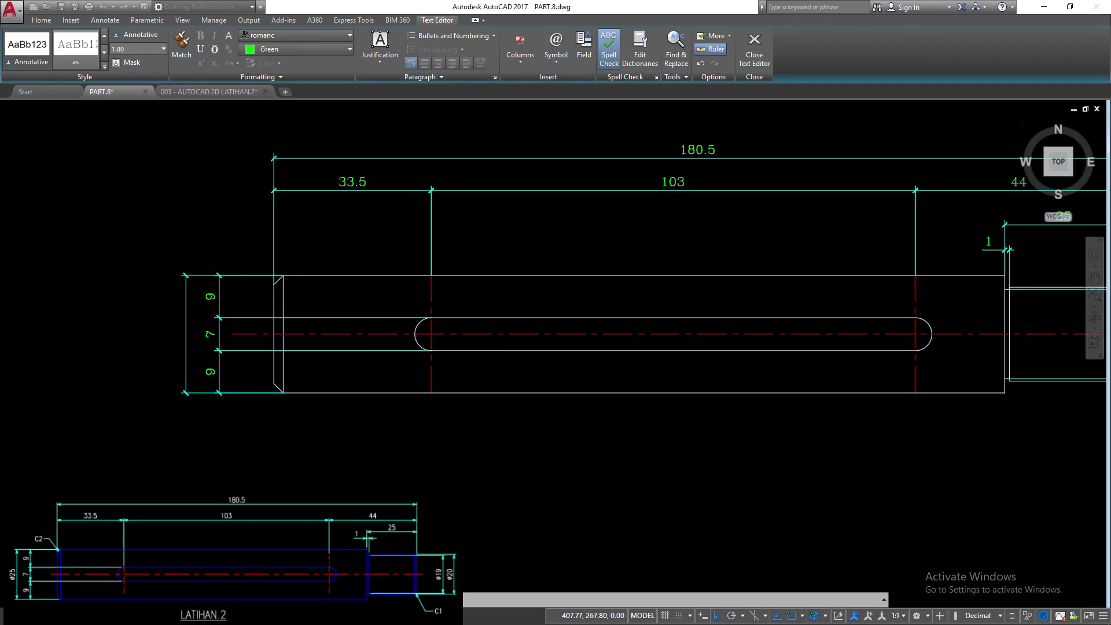
left_click(266, 415)
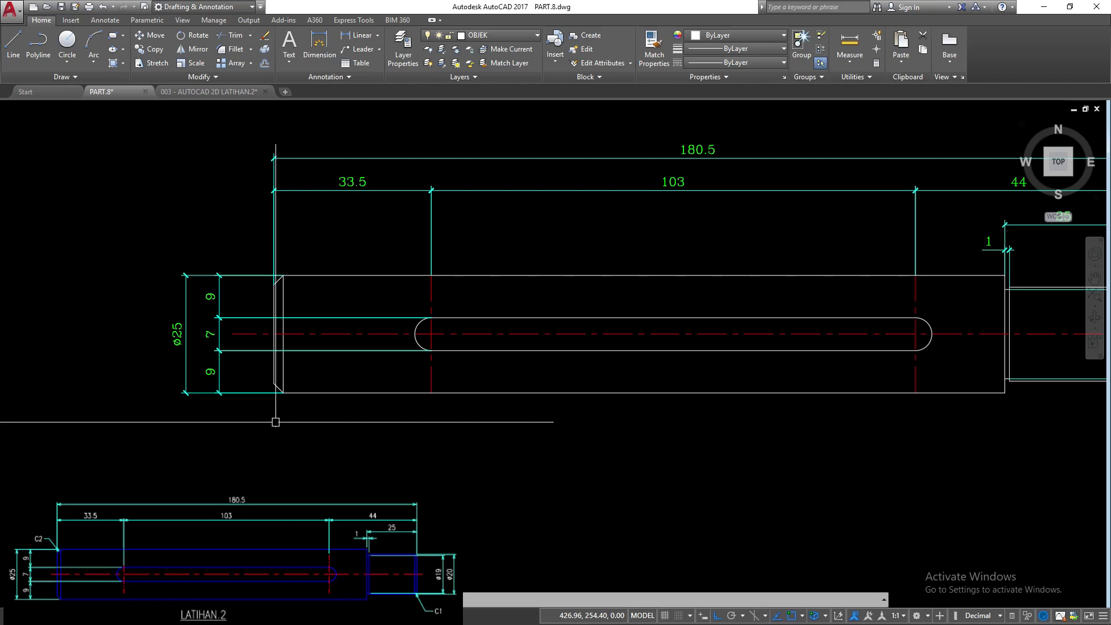
scroll(266, 415, "down", 2)
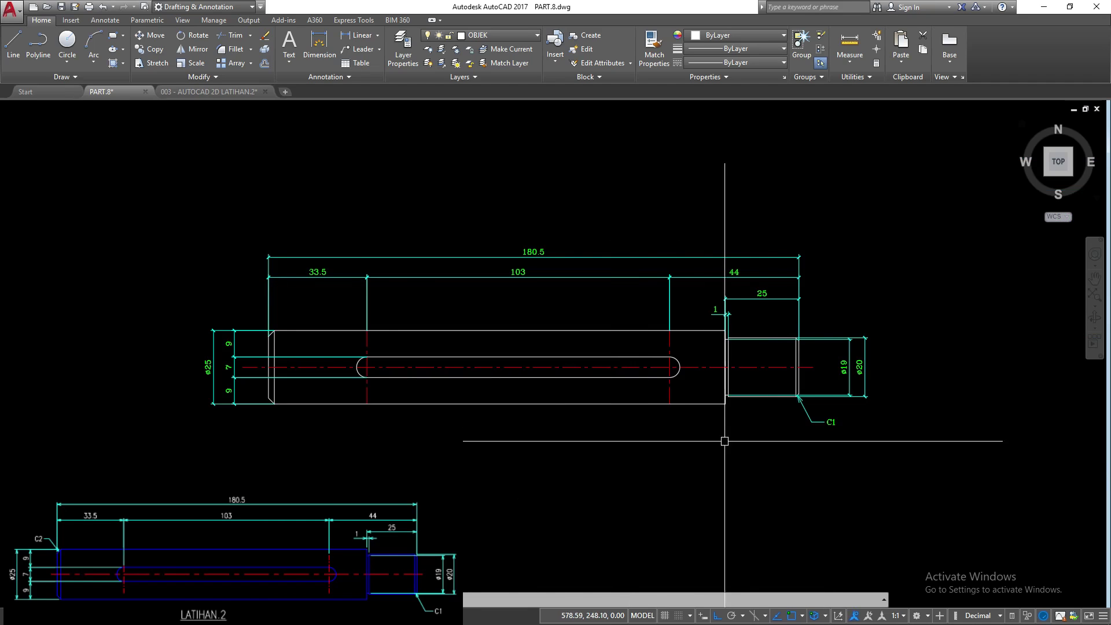
- Copy the C1 leader text to a spot below the shaft
scroll(843, 441, "up", 2)
left_click(817, 407)
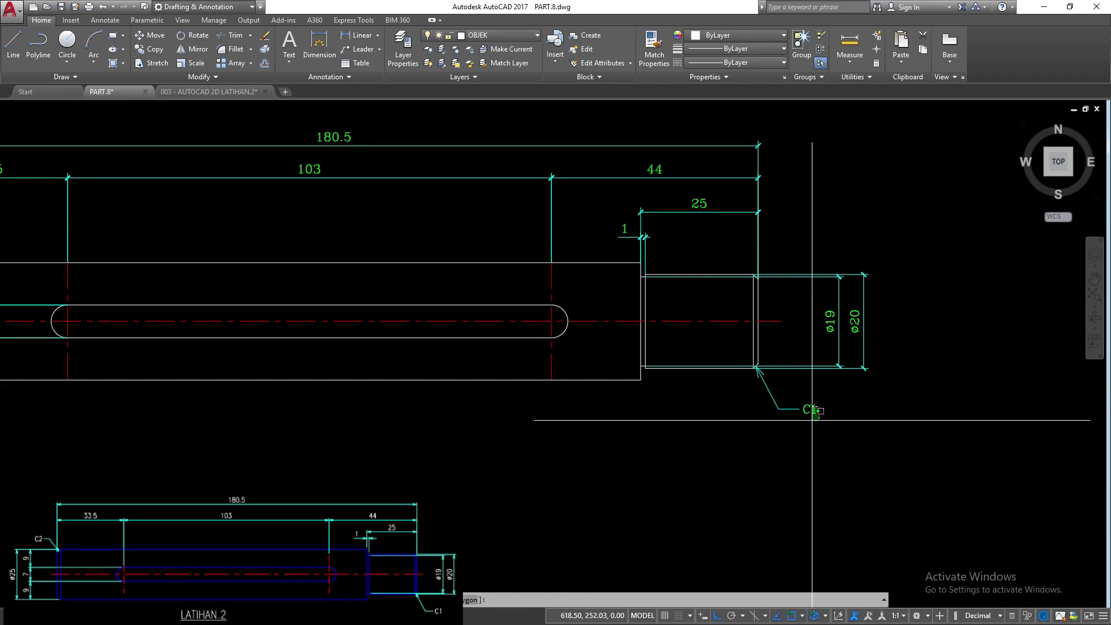
left_click(812, 415)
key("Return")
left_click(805, 406)
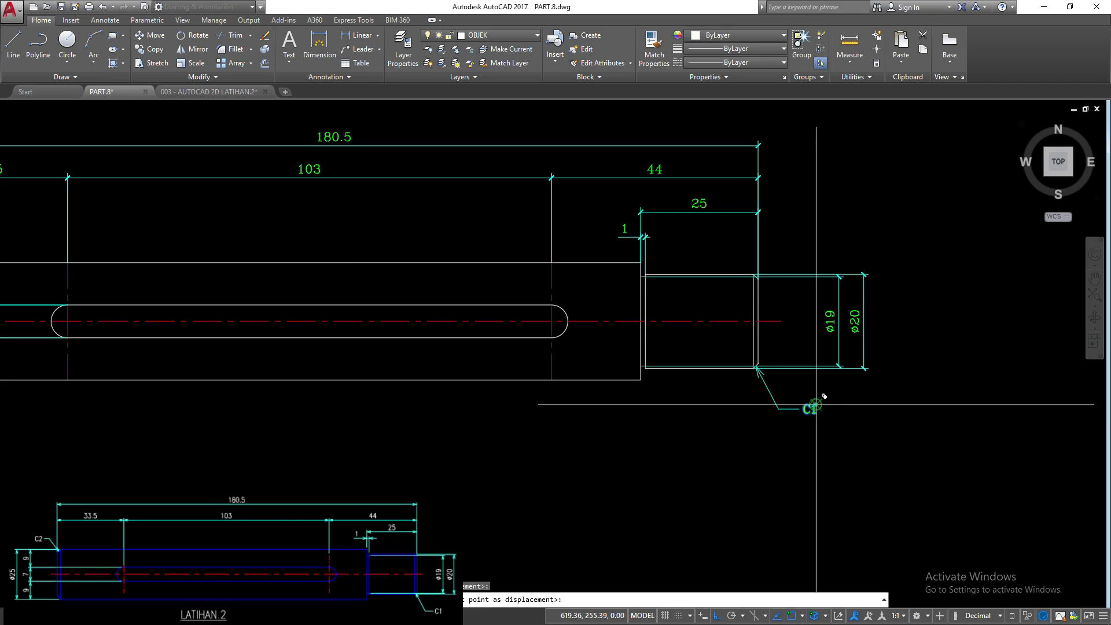
scroll(822, 407, "down", 2)
key("F8")
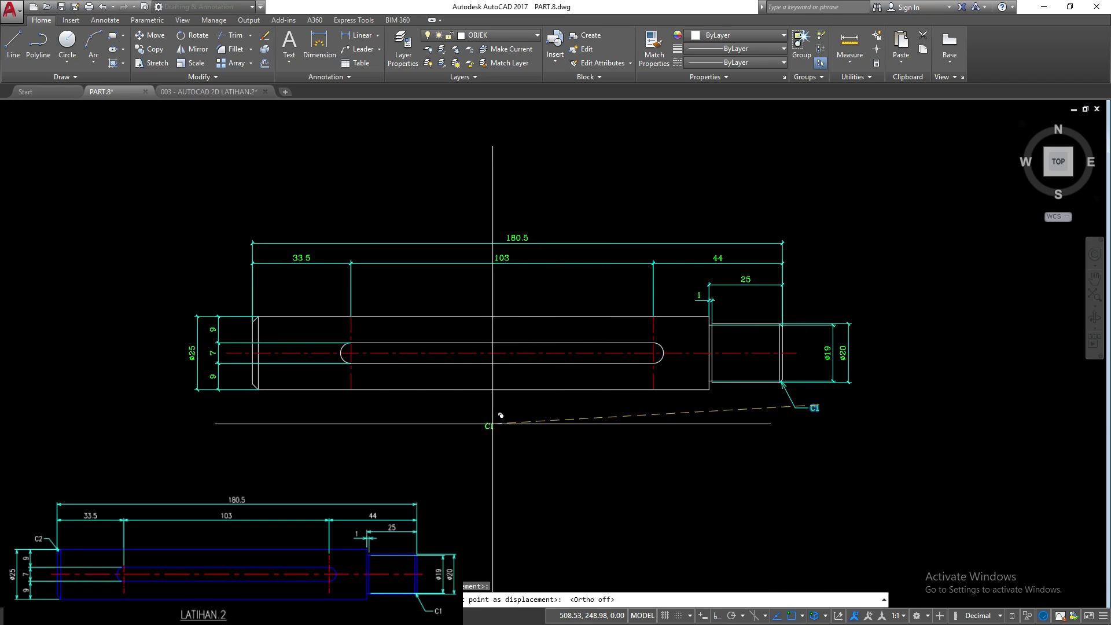
left_click(489, 419)
- Scale the copied C1 text up by a factor of 3
left_click(499, 417)
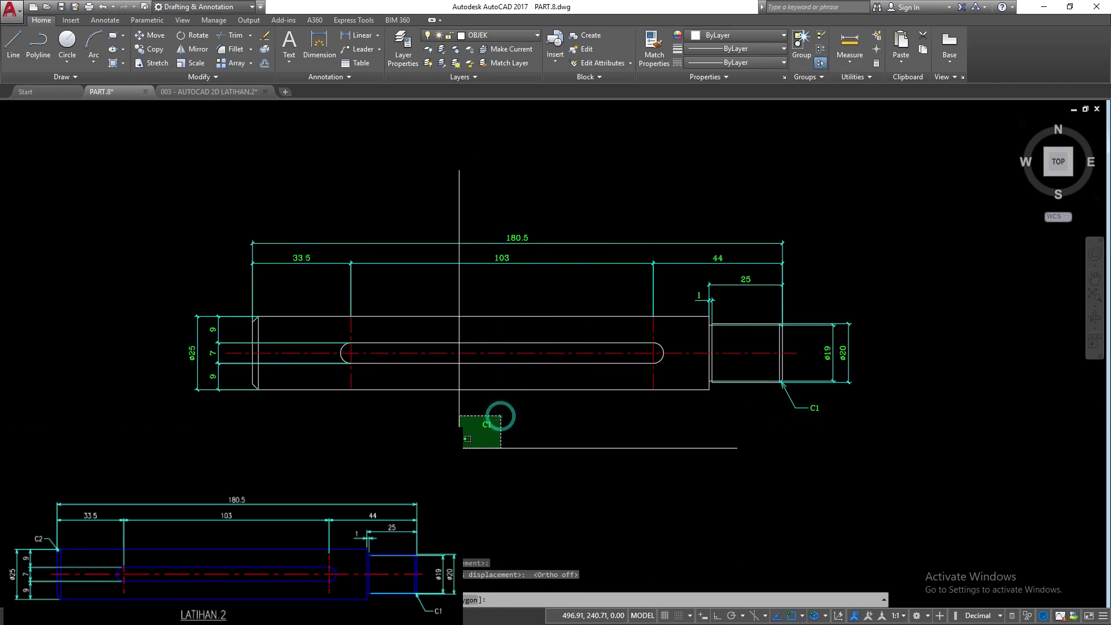
left_click(460, 446)
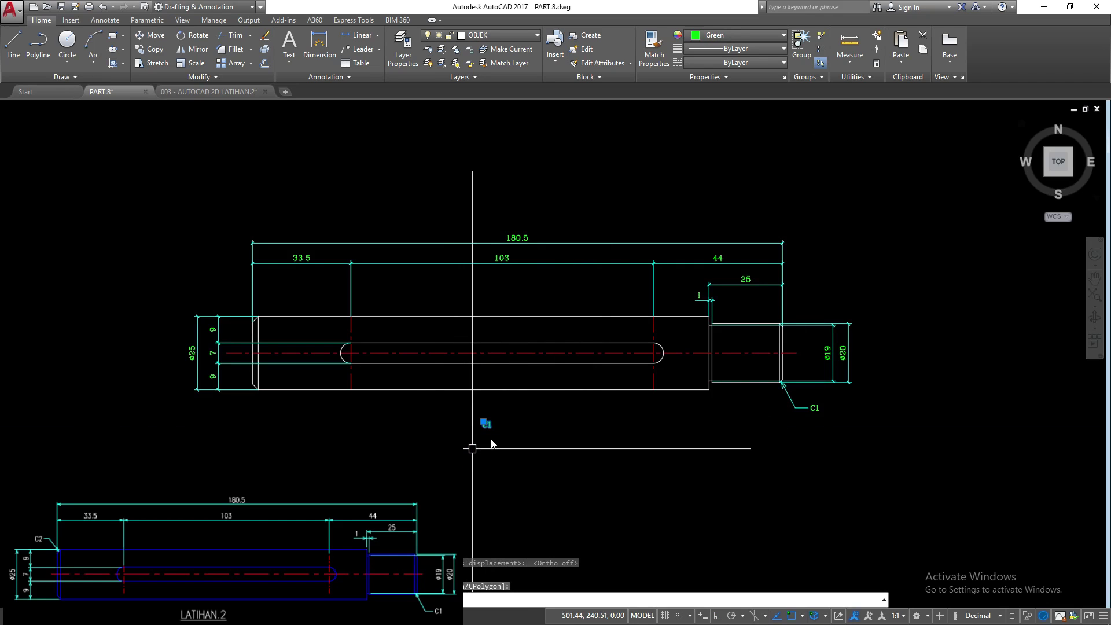
key("space")
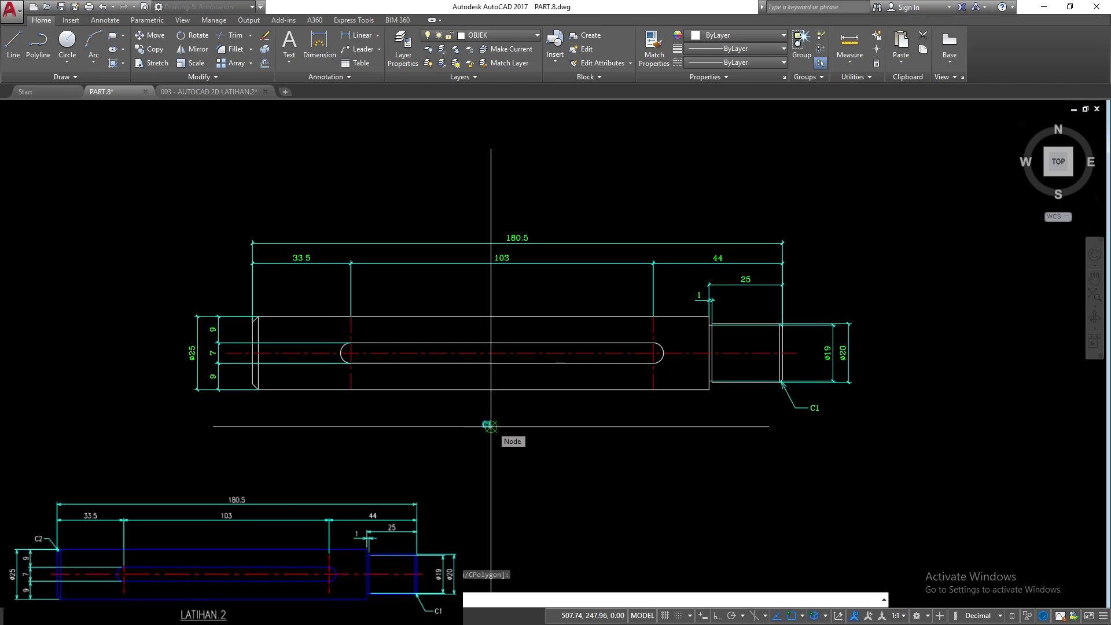
left_click(489, 425)
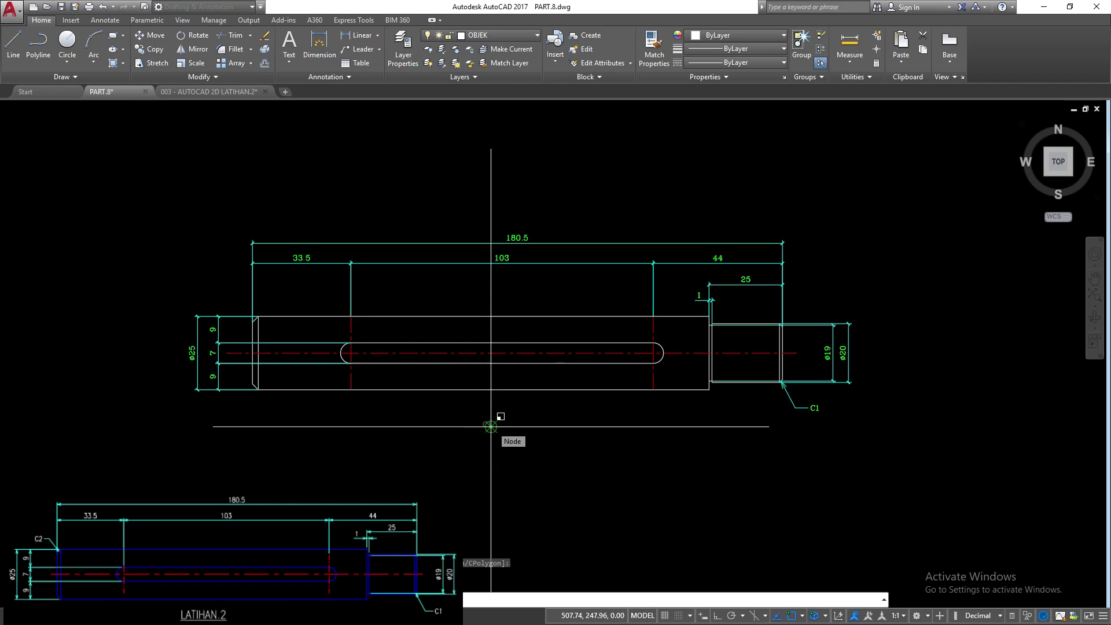
type("3")
key("Return")
- Change the enlarged text to underlined LATIHAN.2 and start moving it
double_click(476, 413)
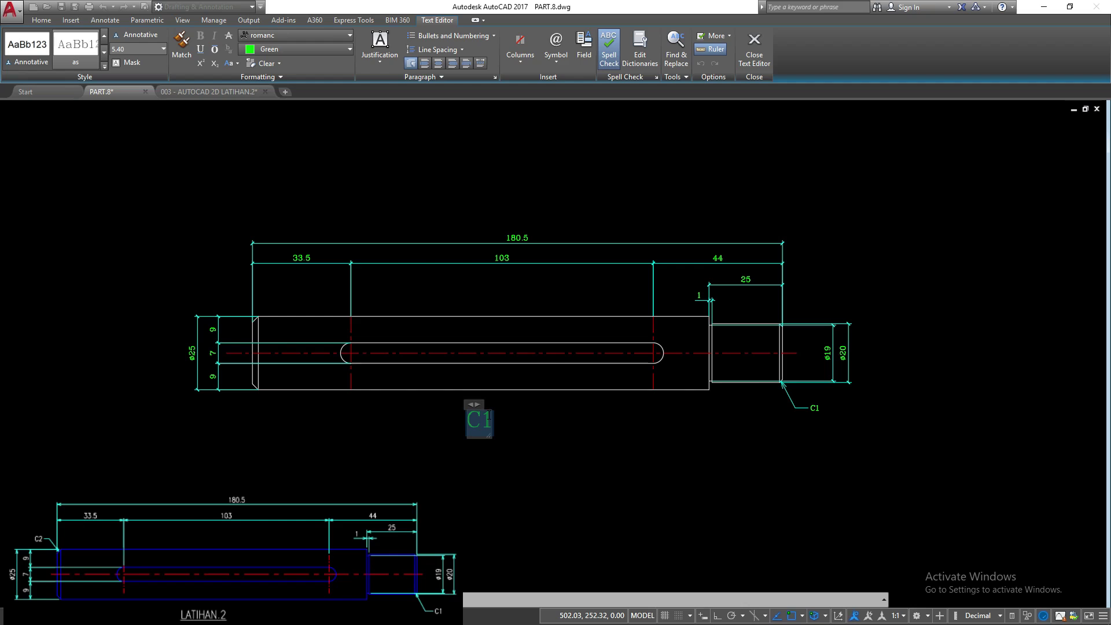
type("LATIHAN.2")
key("ctrl+a")
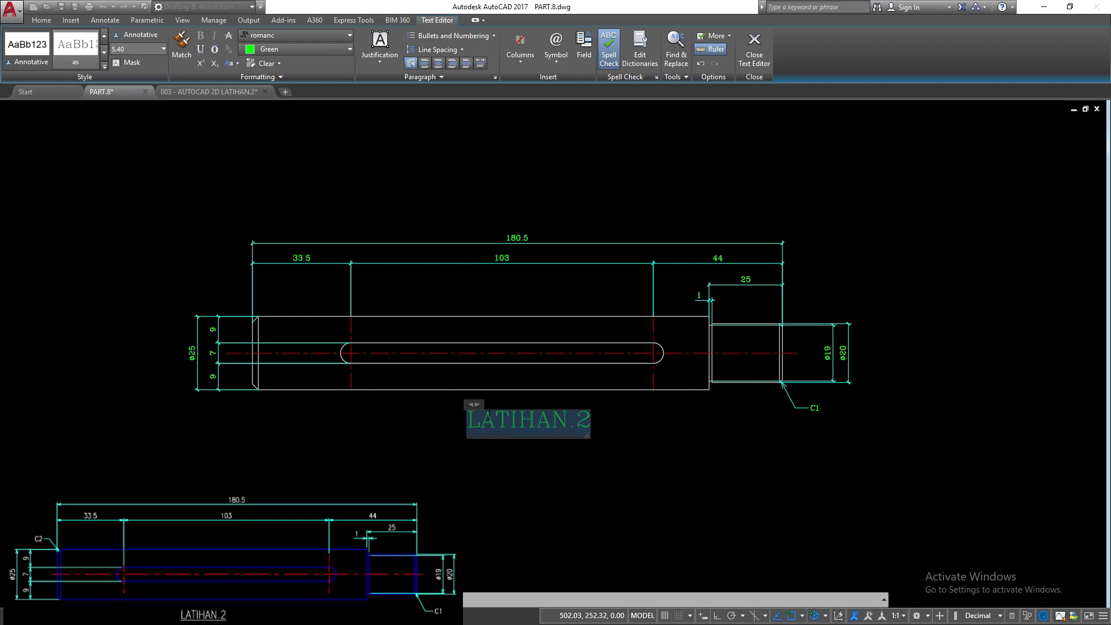
left_click(511, 489)
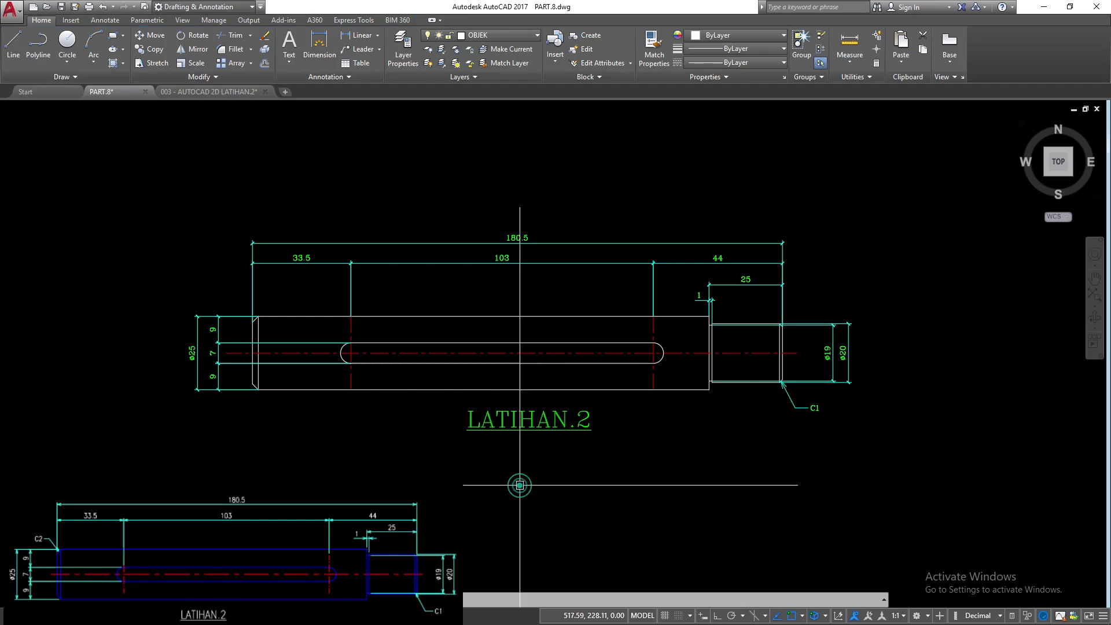
type("m")
key("Return")
left_click(566, 485)
- Place the LATIHAN.2 title centred below the shaft
left_click(561, 477)
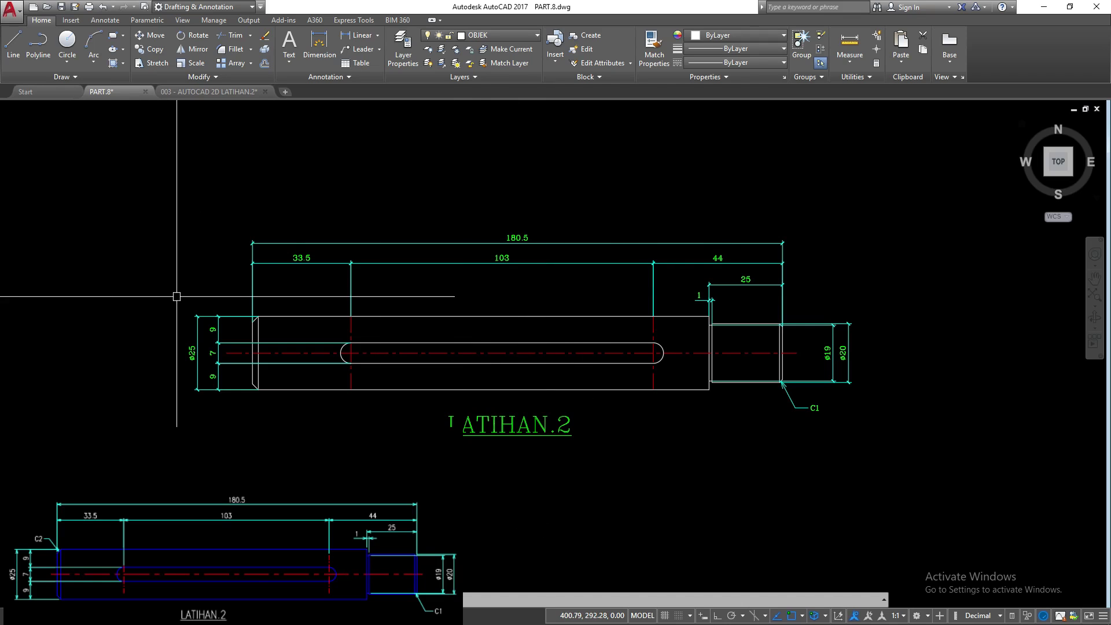
scroll(176, 307, "up", 3)
scroll(324, 324, "up", 3)
scroll(351, 327, "down", 1)
scroll(272, 272, "down", 3)
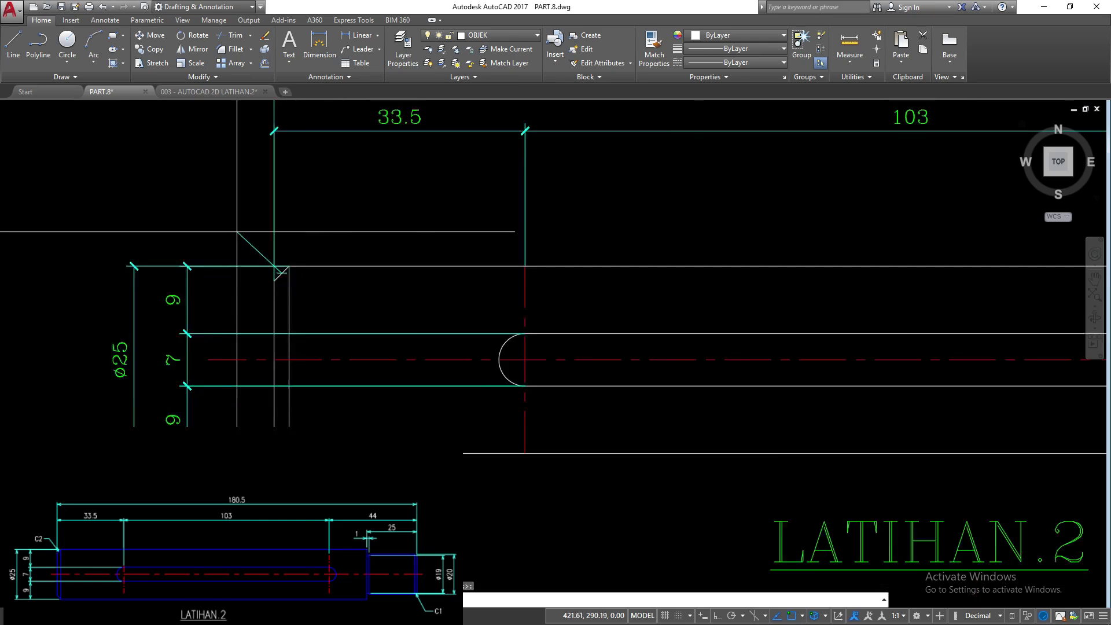
scroll(237, 220, "down", 2)
- Draw a C2 leader from the top-left chamfer with a short horizontal landing
left_click(221, 196)
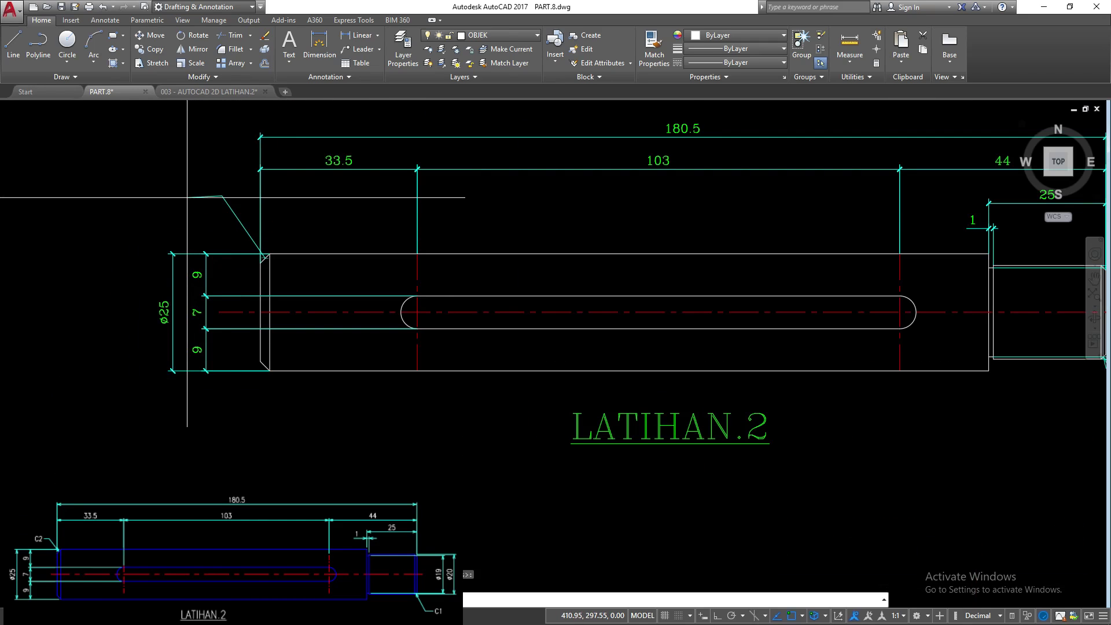
left_click(187, 196)
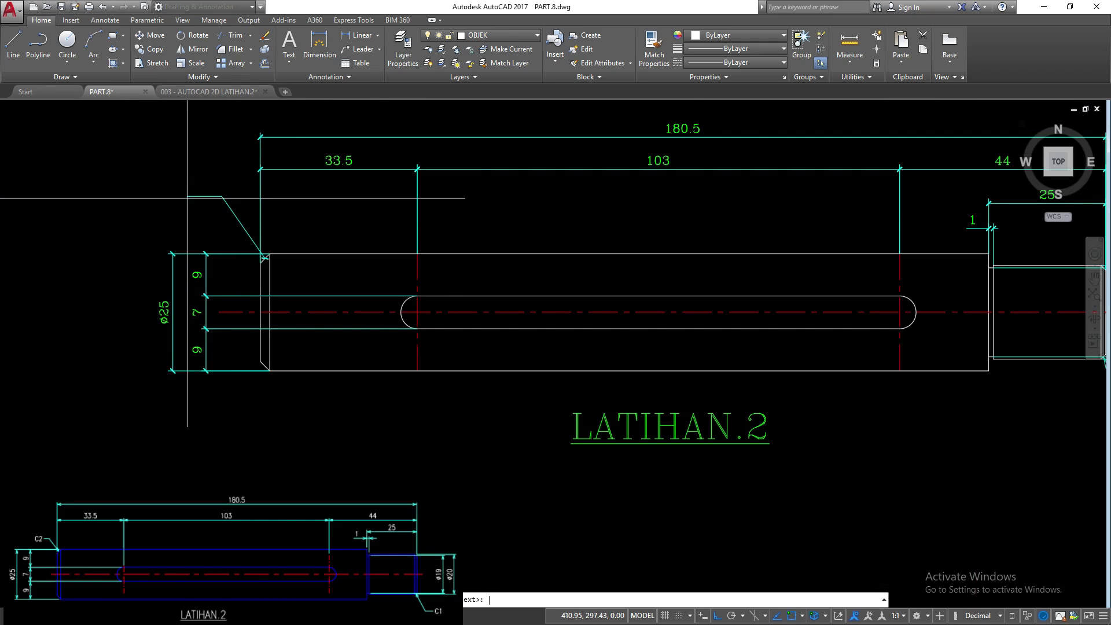
type("c2")
key("Return")
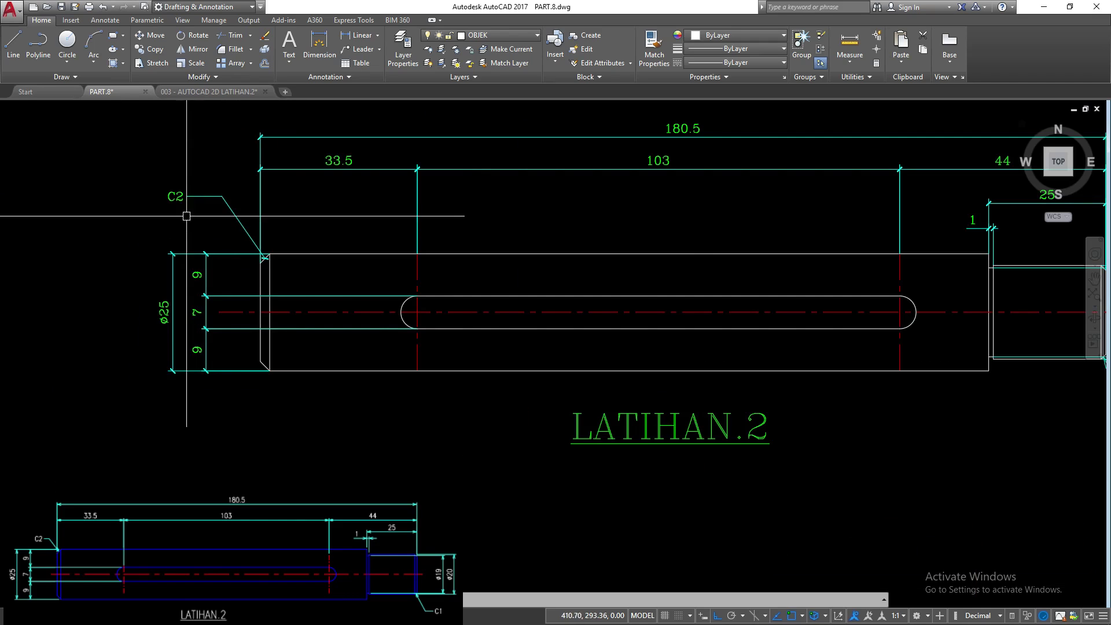
- Match the C2 leader's properties to the C1 leader's arrowhead style
scroll(237, 237, "down", 2)
scroll(238, 250, "up", 6)
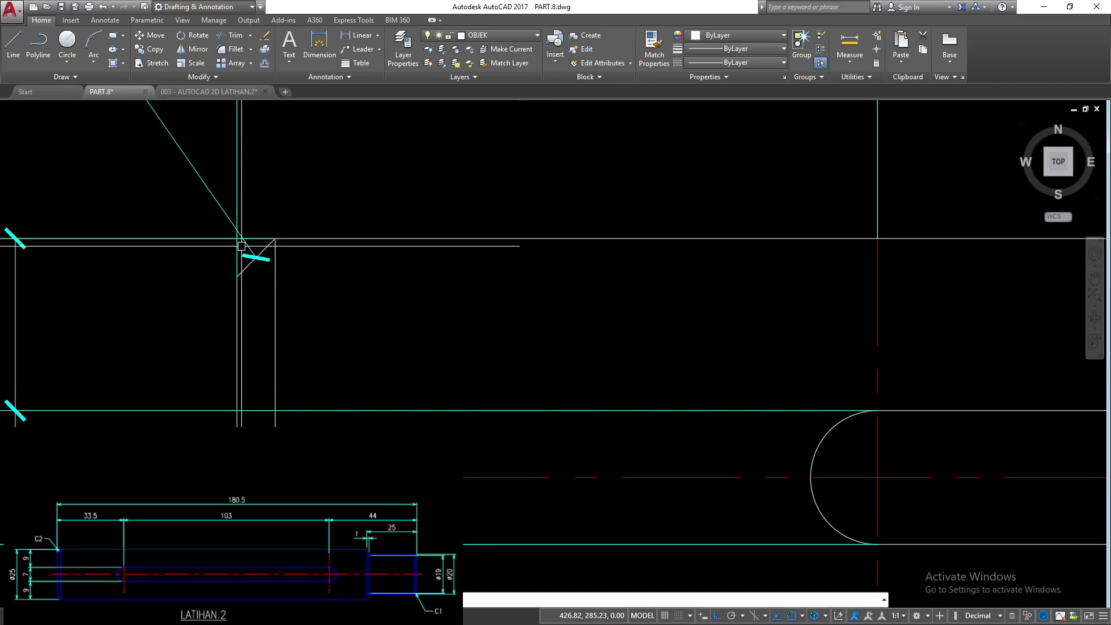
scroll(399, 253, "down", 4)
scroll(588, 290, "down", 4)
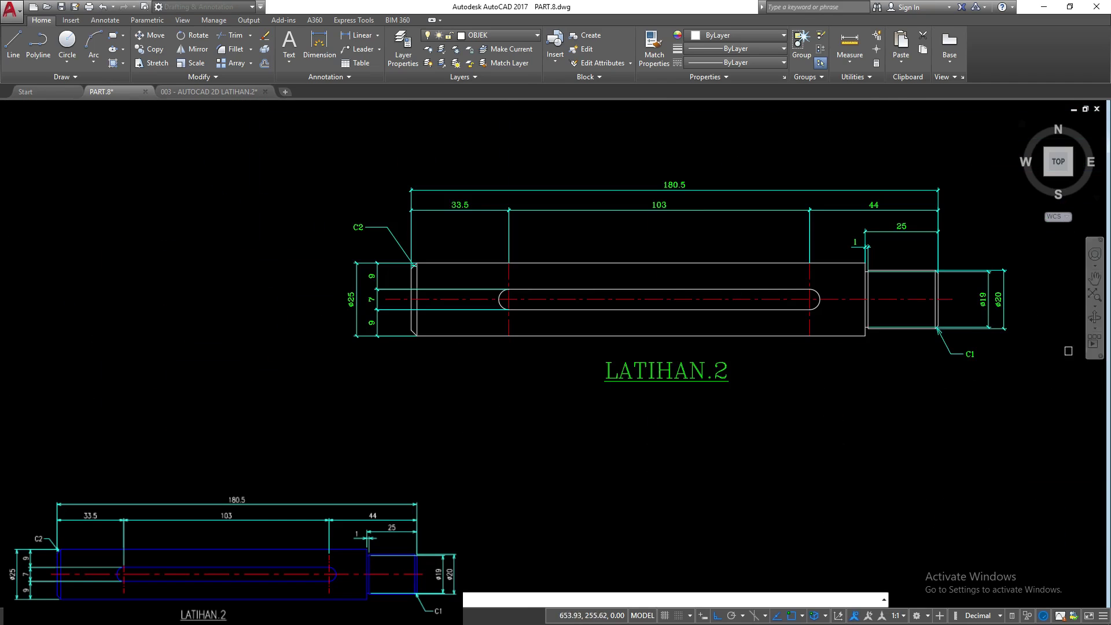
scroll(788, 318, "up", 4)
left_click(779, 317)
scroll(779, 318, "down", 4)
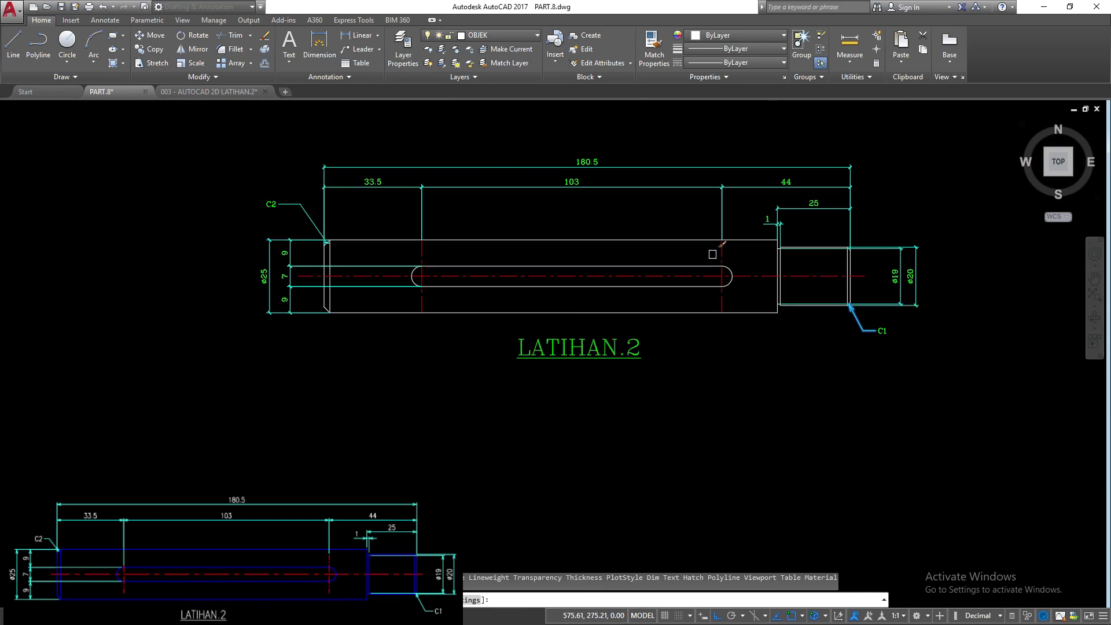
scroll(294, 218, "up", 5)
left_click(324, 291)
scroll(289, 238, "up", 2)
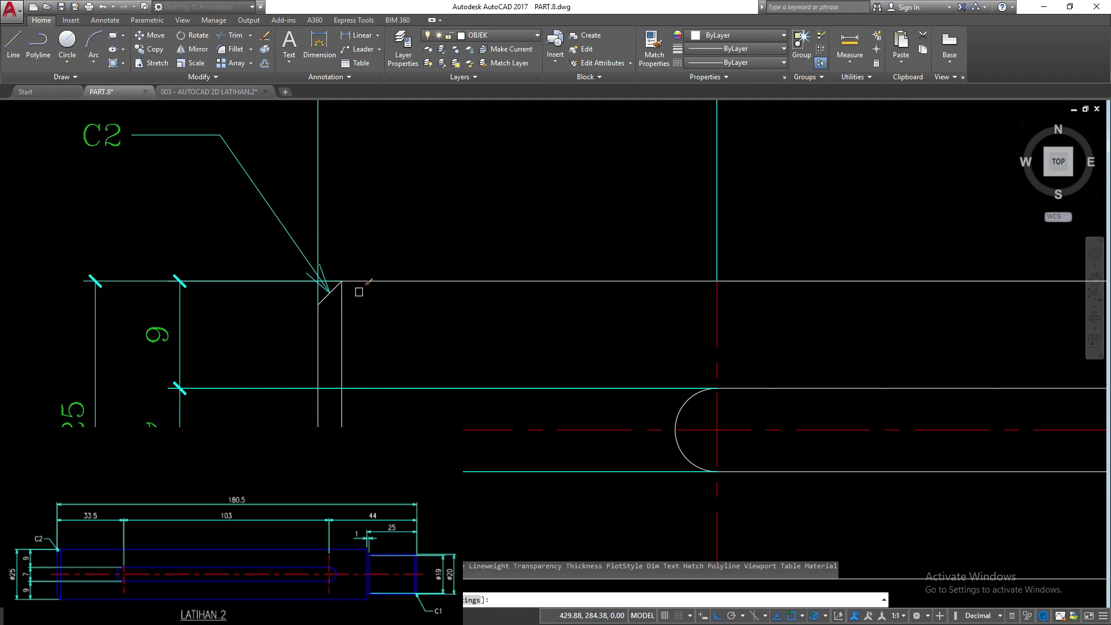
key("Escape")
- Change the current dimension style's Use overall scale of value from 2.00 to 1.5
scroll(312, 259, "down", 5)
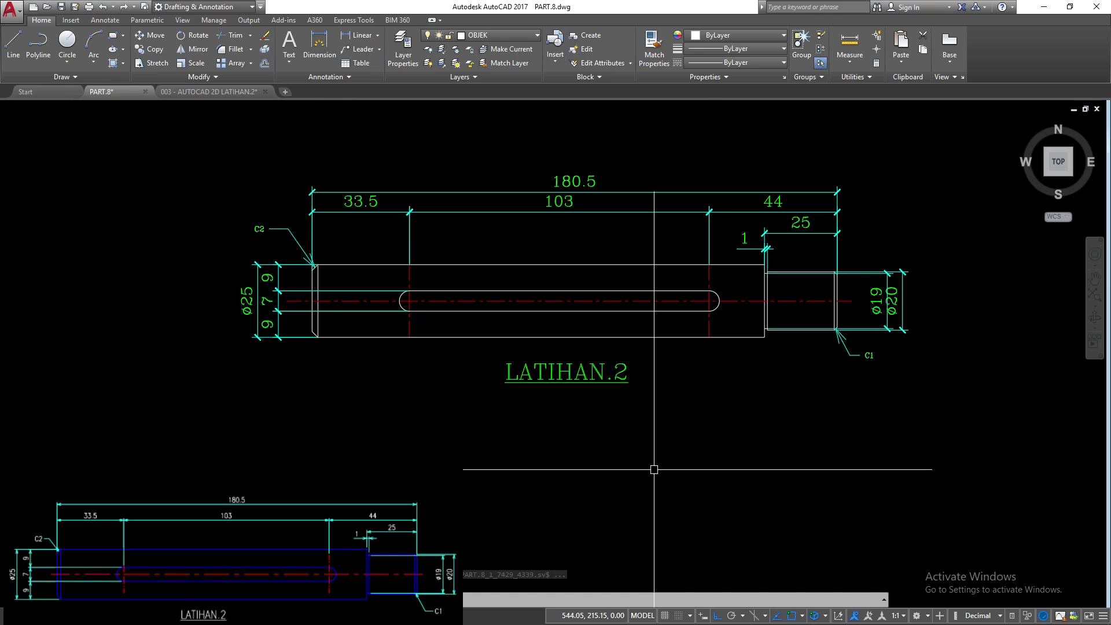
type("d")
key("Return")
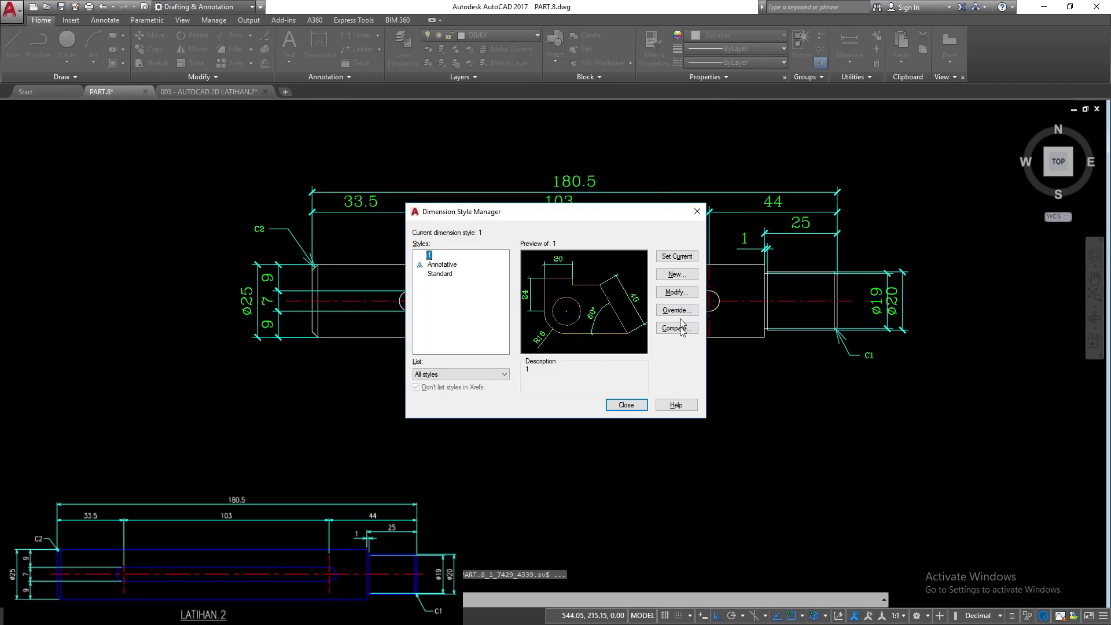
left_click(684, 292)
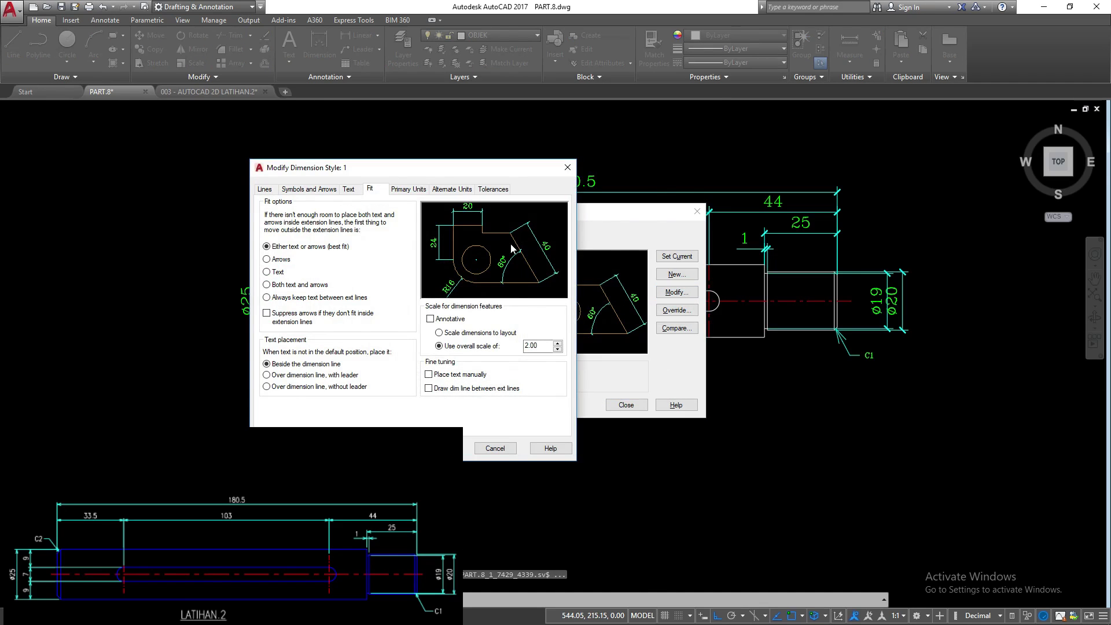
double_click(535, 346)
type("1")
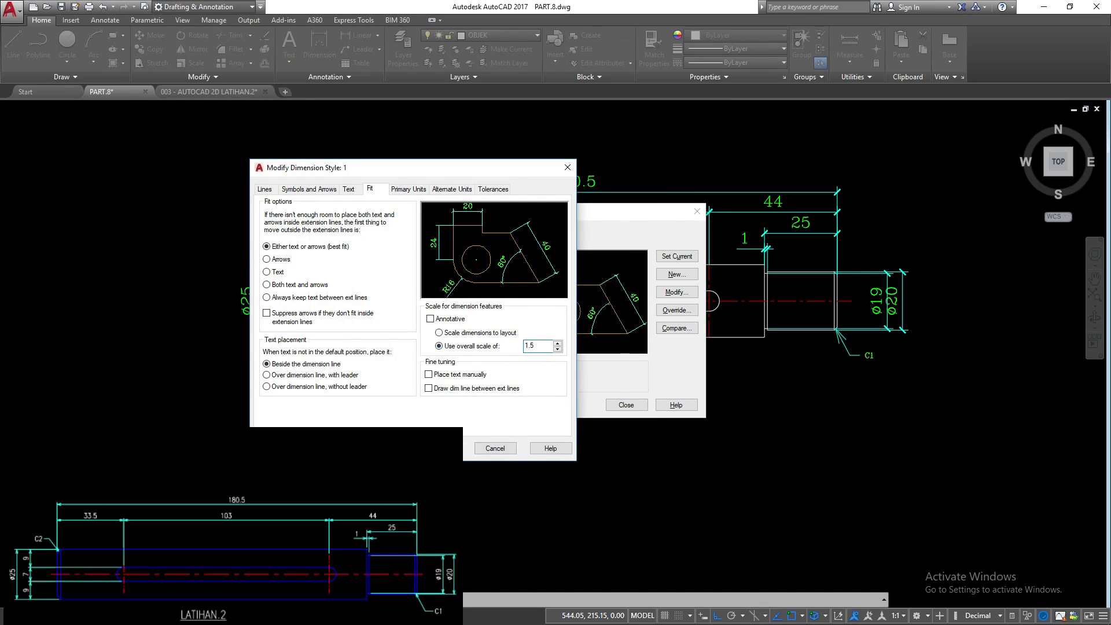
key("Return")
left_click(618, 407)
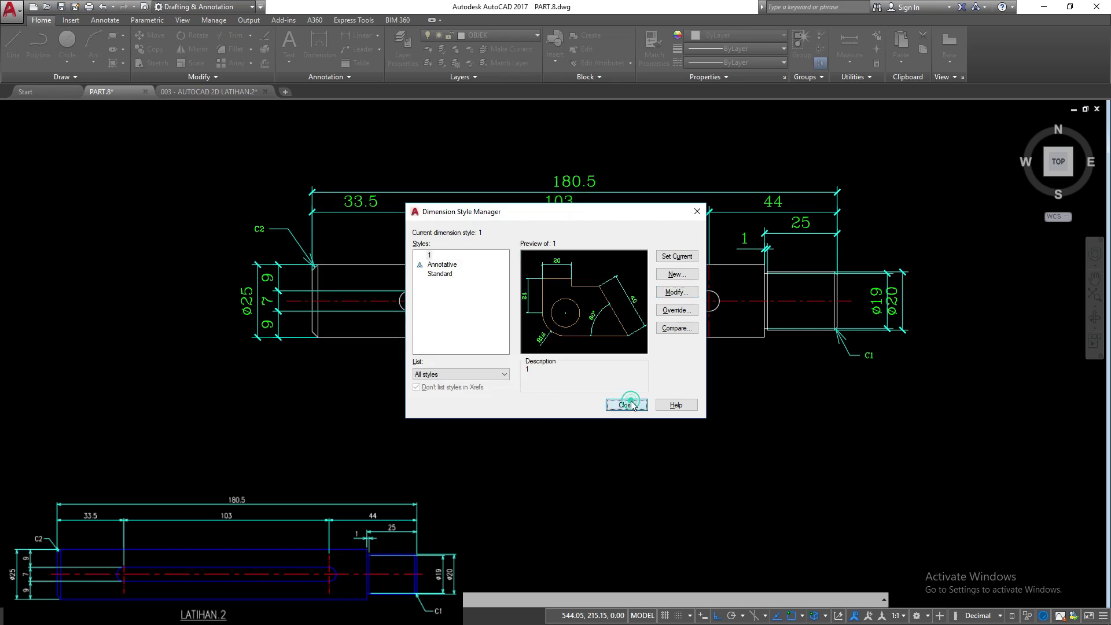